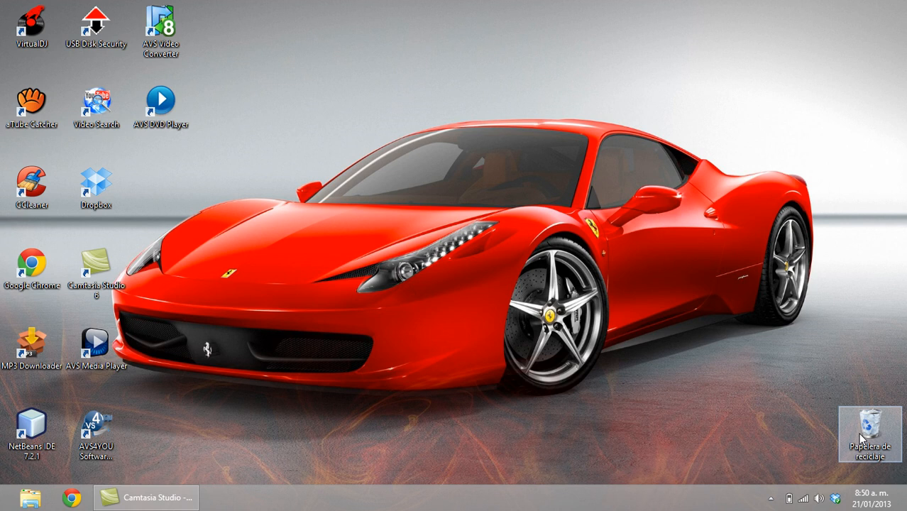
Launch SQL Server Management Studio from the Windows 8 Start screen.
key(super)
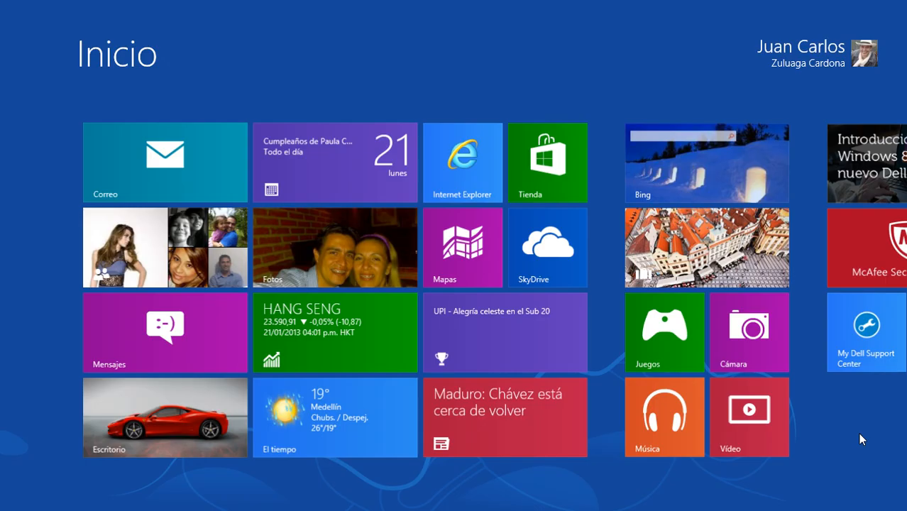
scroll(860, 438, down, 10)
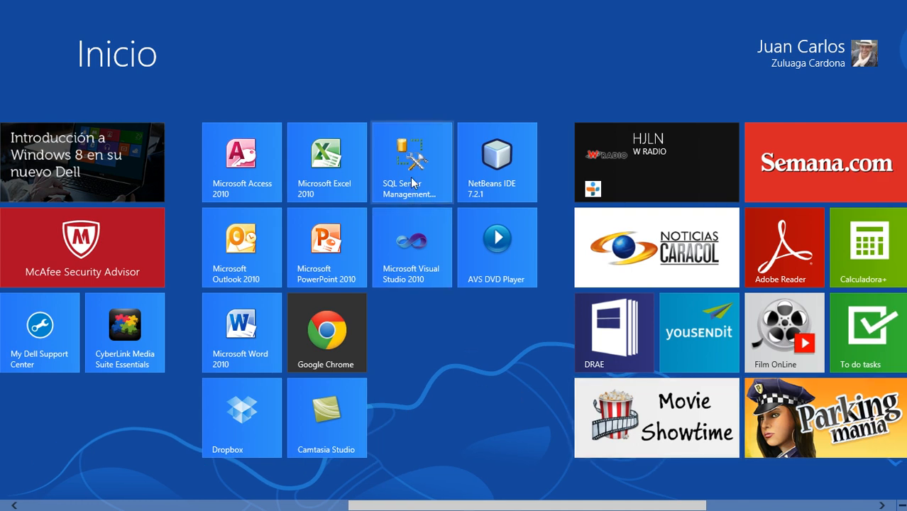
click(409, 173)
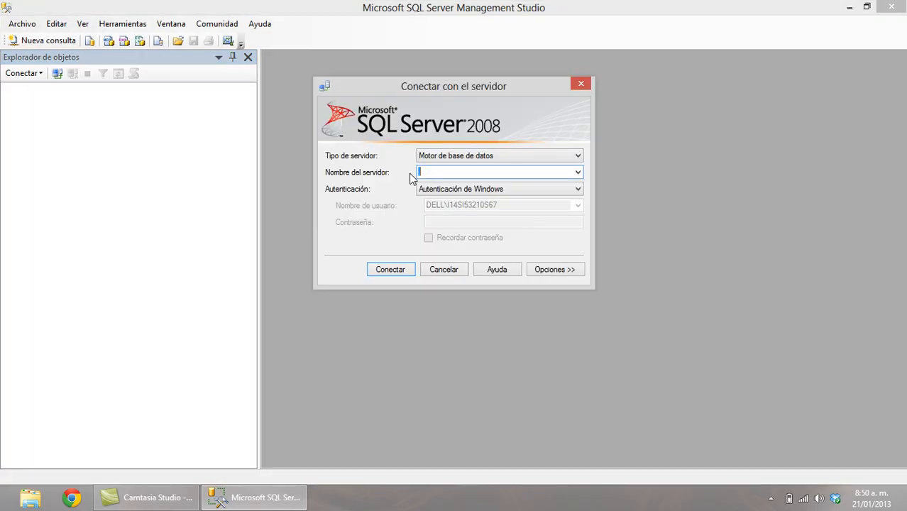
Connect to the local server and expand its Bases de datos folder.
click(390, 270)
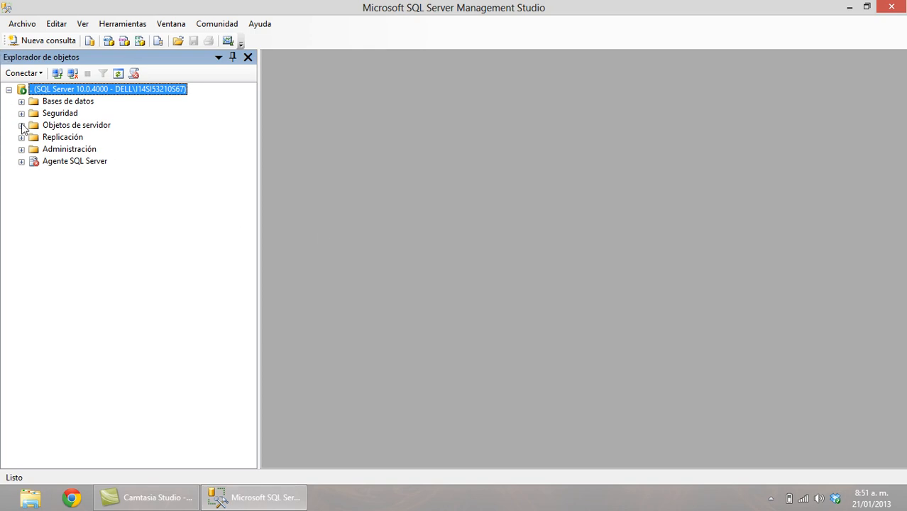
click(21, 102)
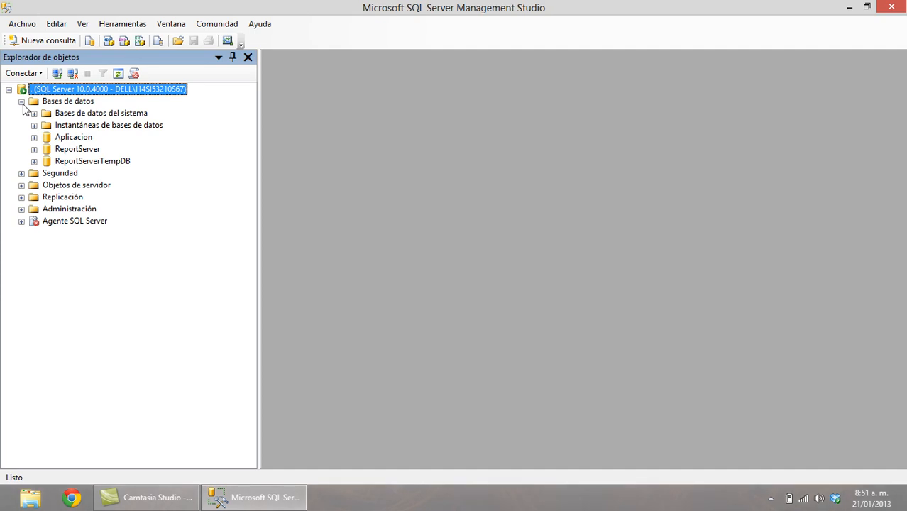
right_click(78, 103)
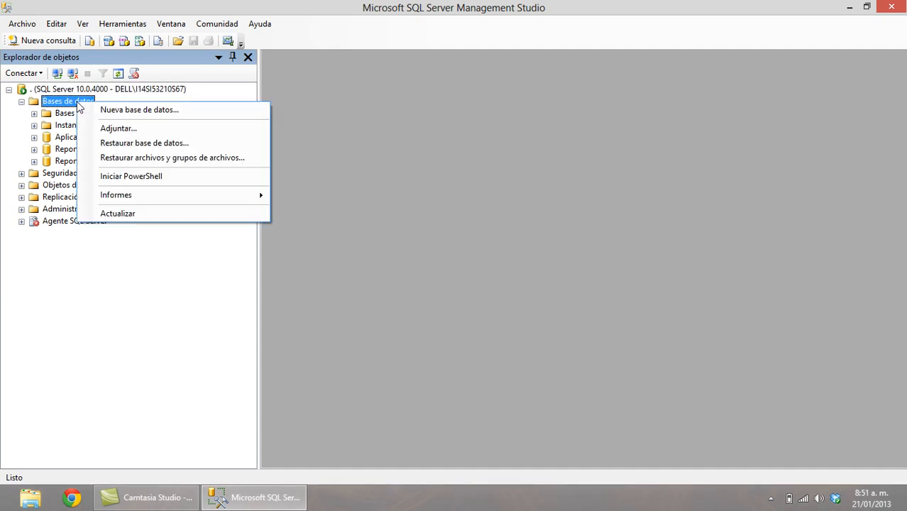
Create a new database named Facturacion.
click(158, 110)
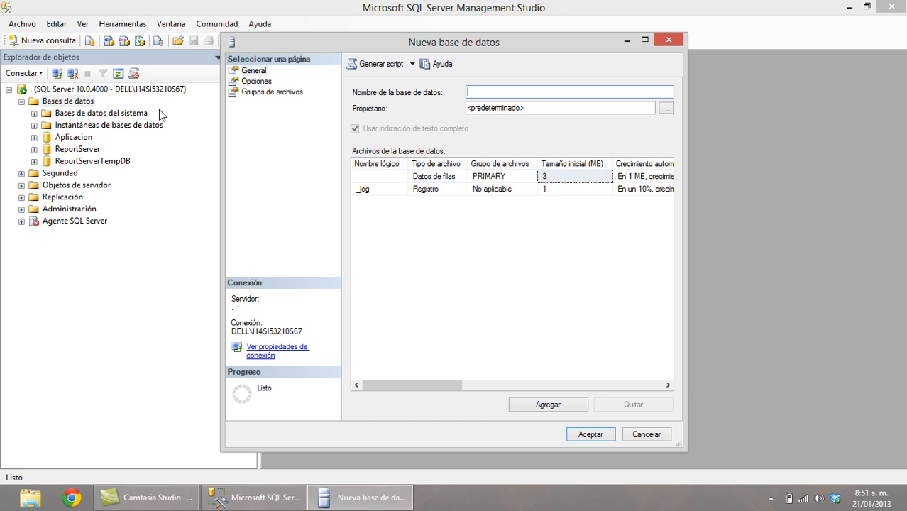
text(Facturacion)
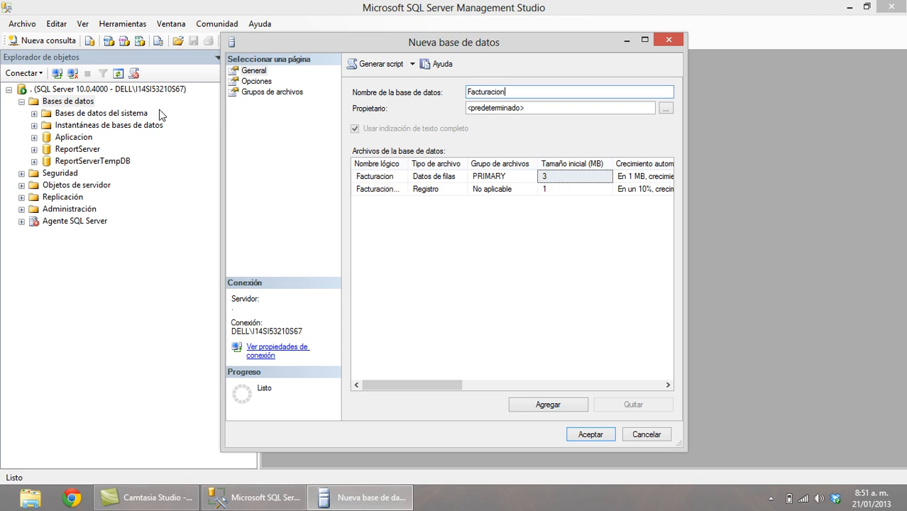
click(579, 435)
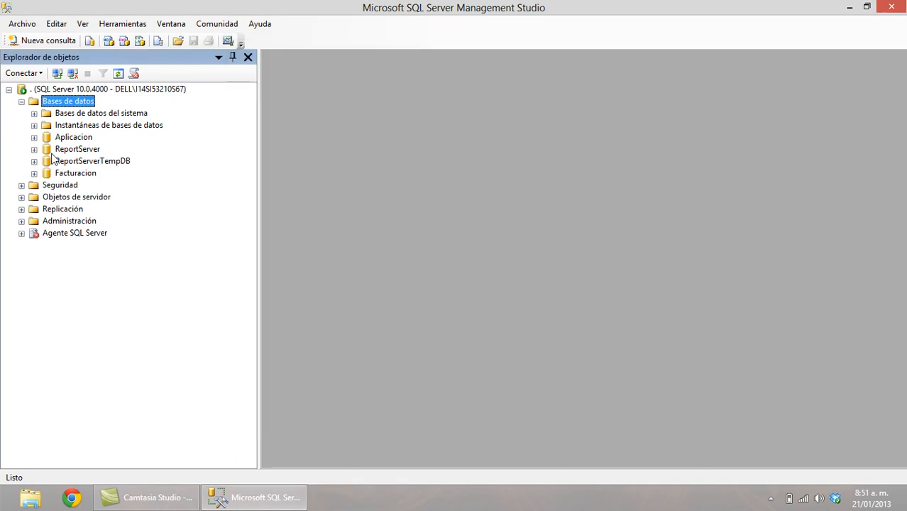
Expand Facturacion's Tablas folder and start a new table design.
click(81, 174)
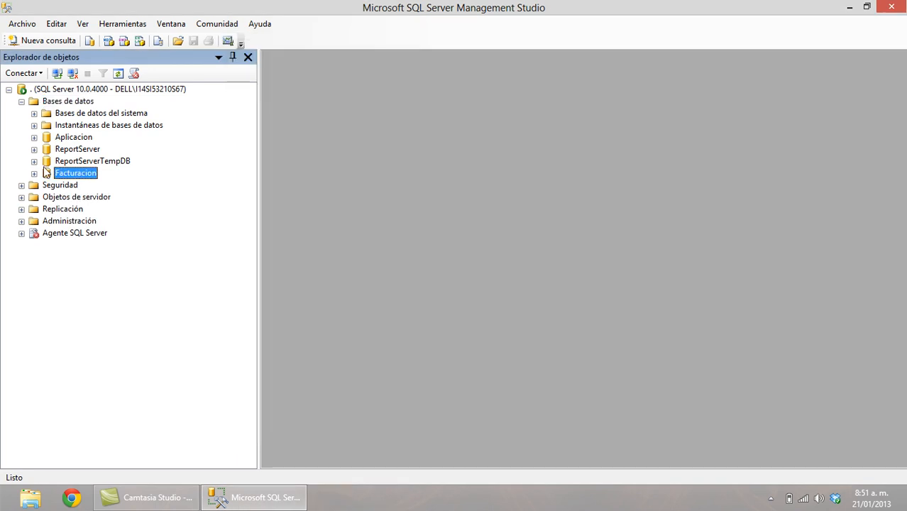
click(34, 173)
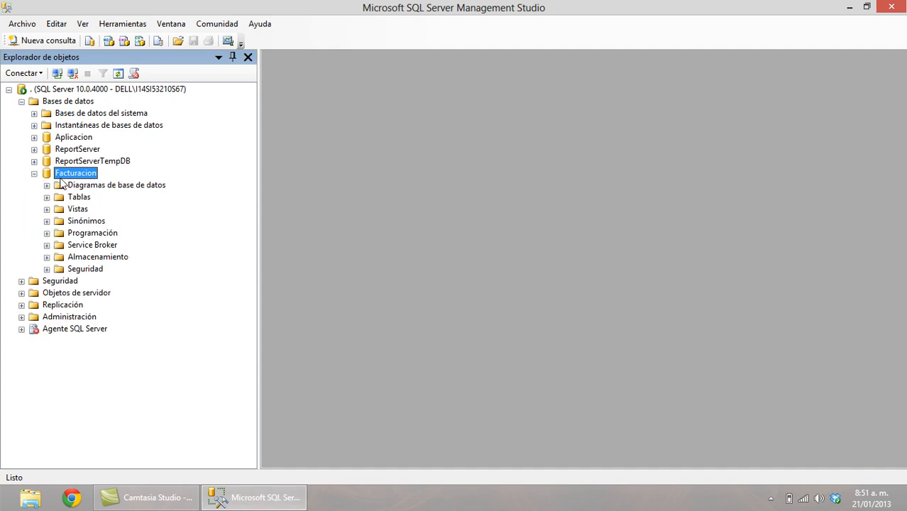
click(47, 197)
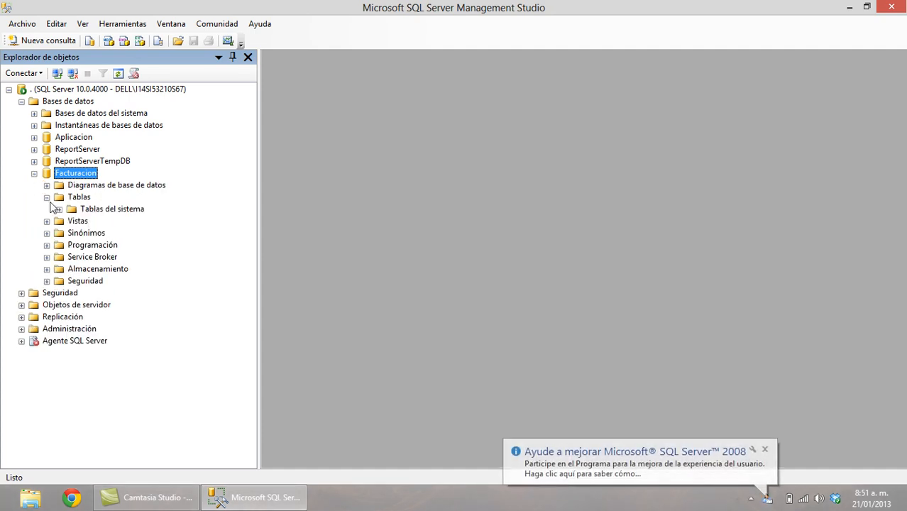
click(70, 199)
right_click(69, 199)
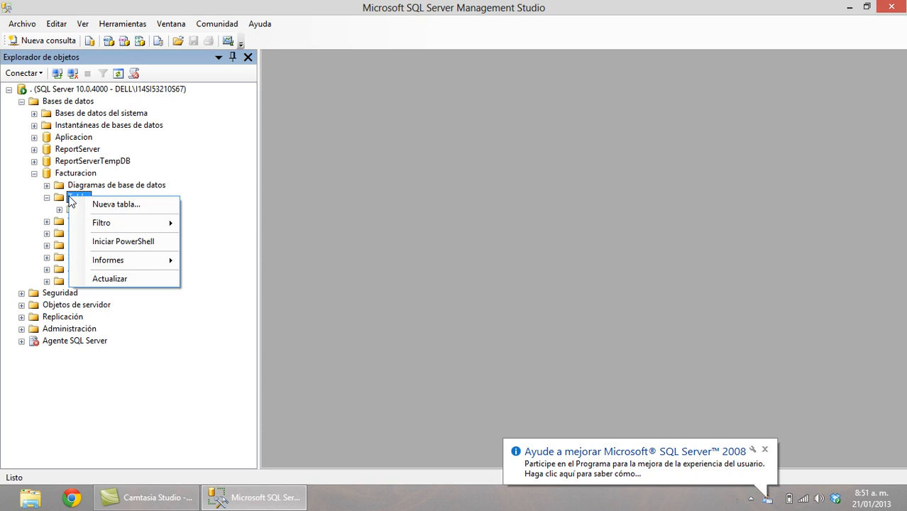
click(125, 205)
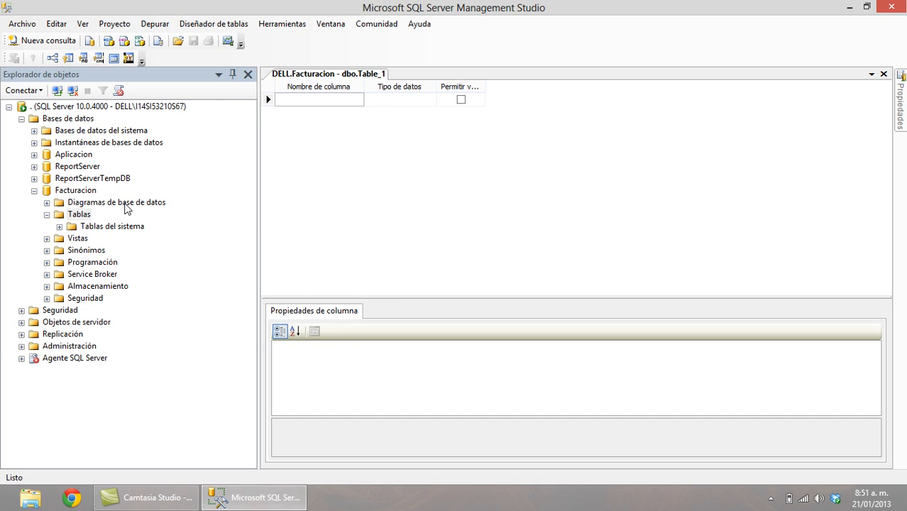
Add an IDProducto column of type nvarchar(12).
text(IDProducto)
key(Tab)
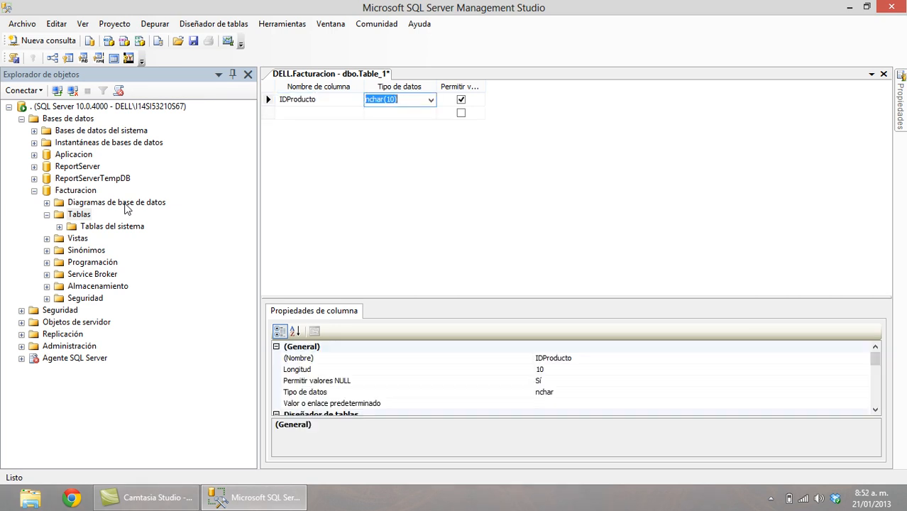
text(nv)
key(Left)
key(Right)
key(Right)
key(Right)
key(Right)
key(Right)
key(Right)
key(Right)
key(BackSpace)
key(BackSpace)
key(BackSpace)
text(12))
key(Tab)
key(Tab)
Add a Descripcion column of type nvarchar(50).
text(Desc)
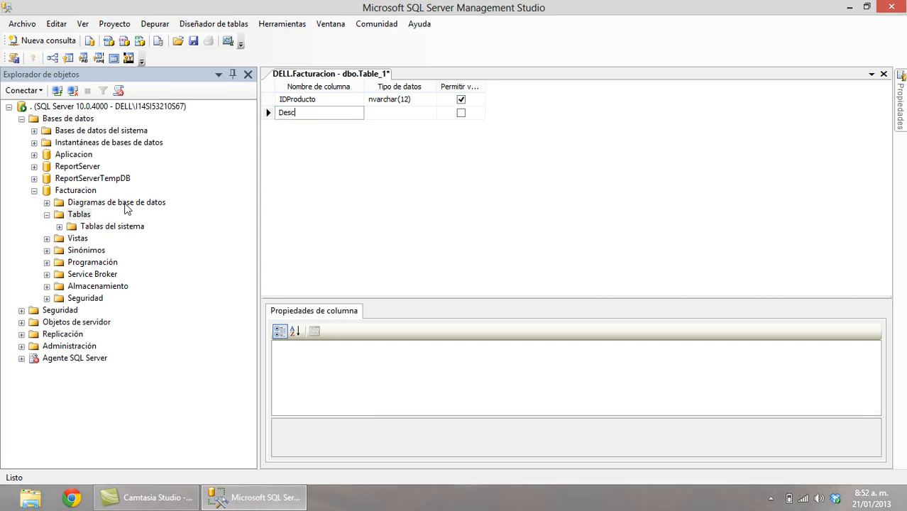
text(ripcion)
key(Tab)
text(vn)
key(BackSpace)
key(BackSpace)
text(nv)
key(Right)
key(Right)
key(Right)
key(Right)
key(Right)
key(Right)
key(Tab)
key(Tab)
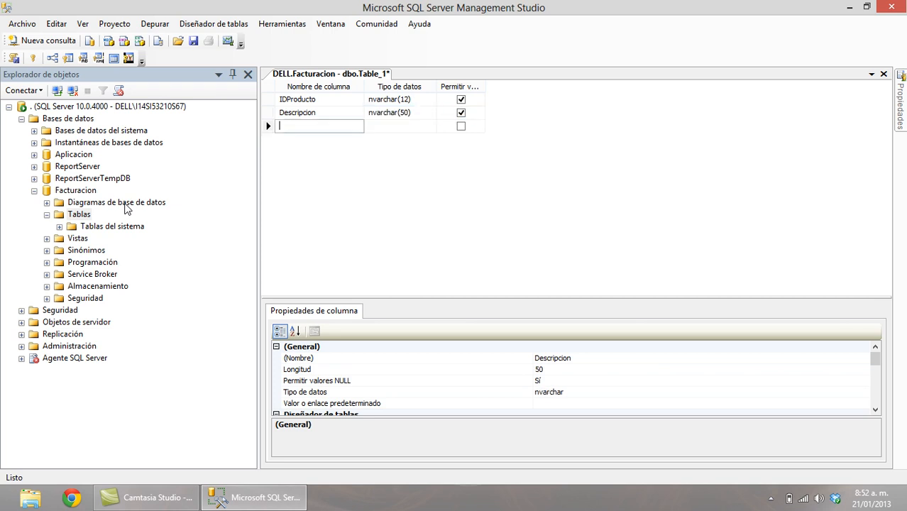
Add a Precio column of type money.
text(Precio)
key(Tab)
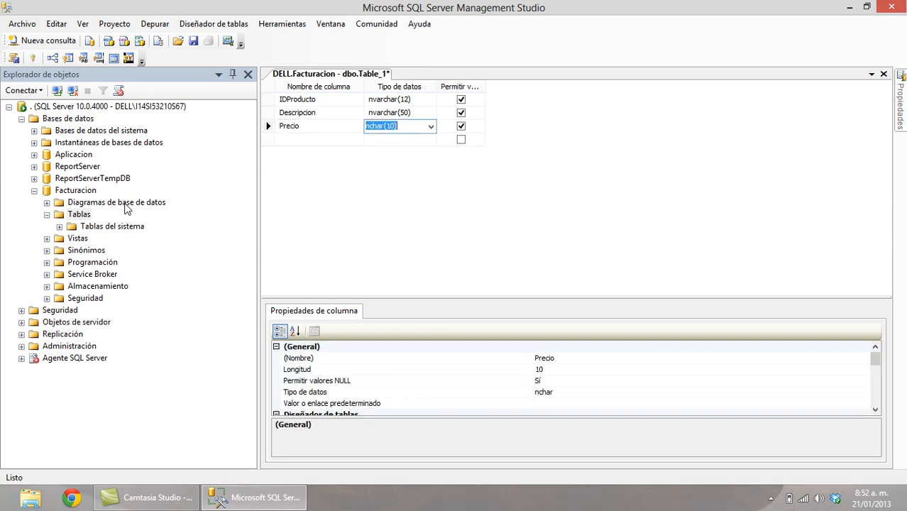
key(alt+Down)
key(Down)
key(Down)
key(Down)
key(Down)
key(Down)
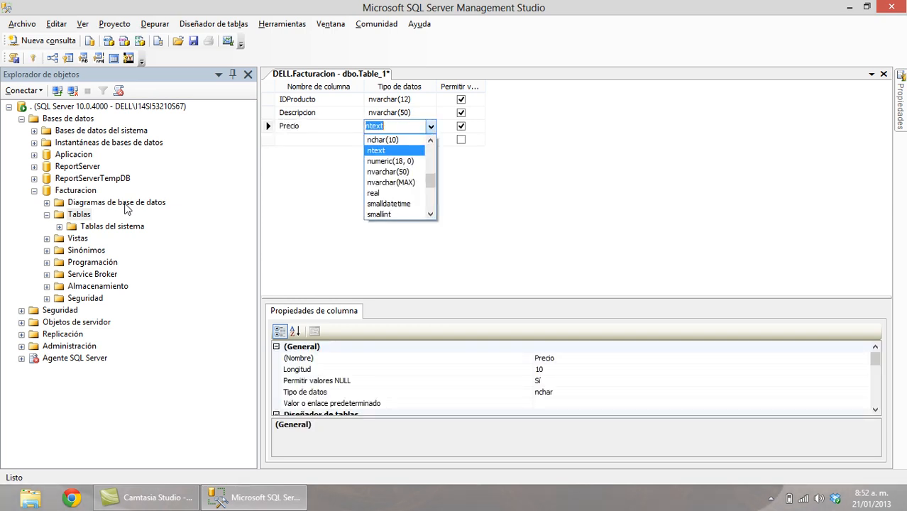
key(Down)
key(Down)
key(Down)
key(Down)
key(Down)
key(Down)
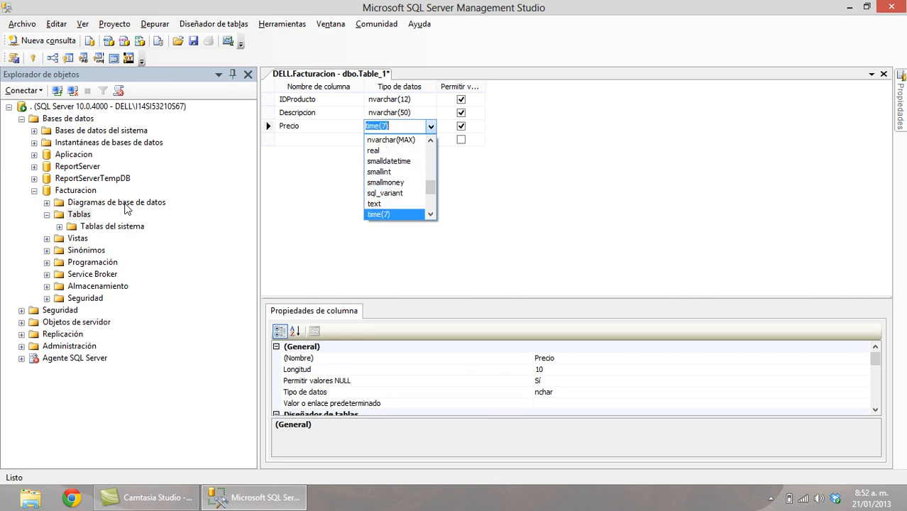
key(Up)
key(Up)
key(Up)
key(Down)
key(Down)
text(m)
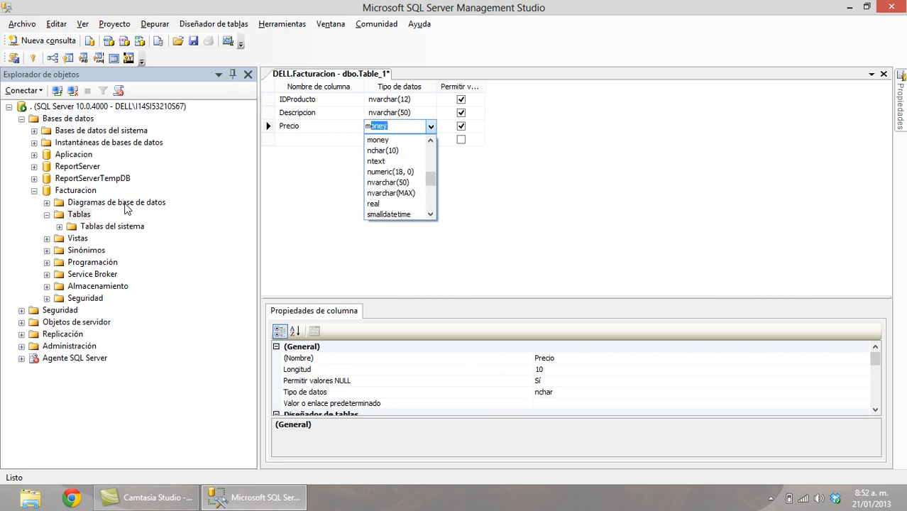
key(Tab)
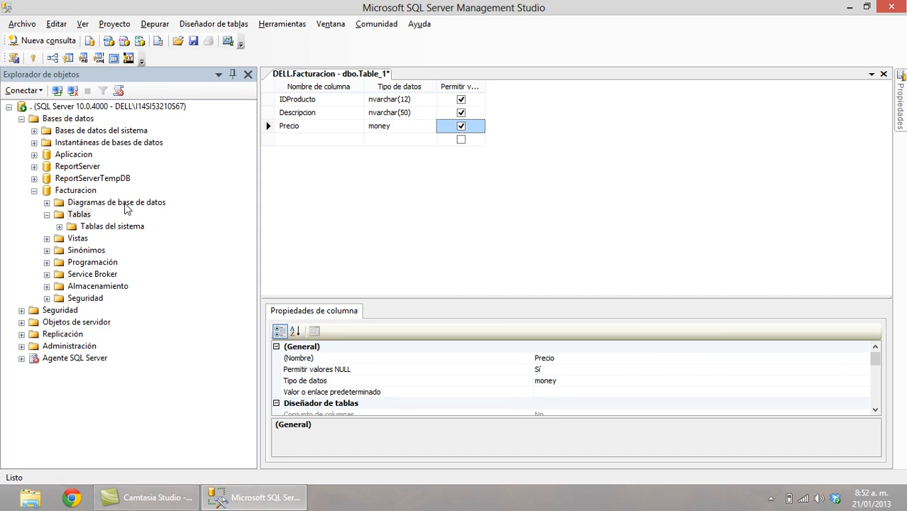
key(Tab)
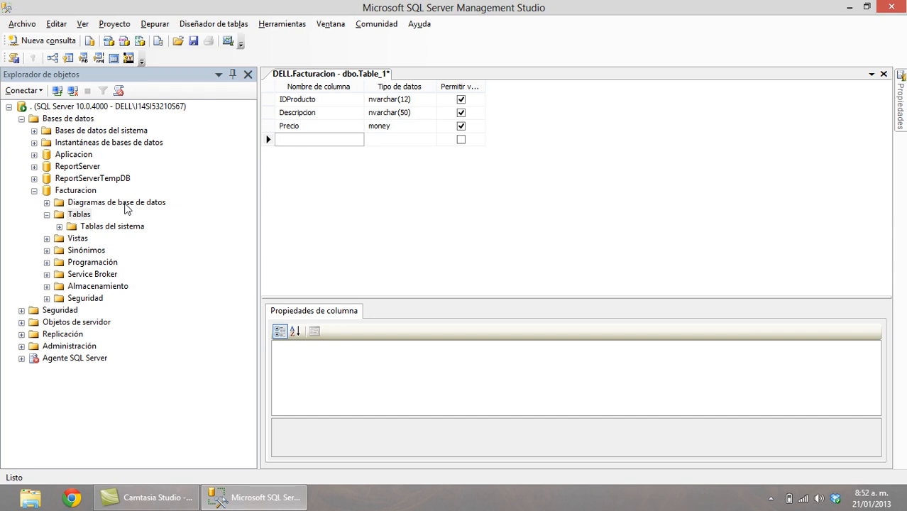
Add a Stock column of type int.
text(Stock)
key(Tab)
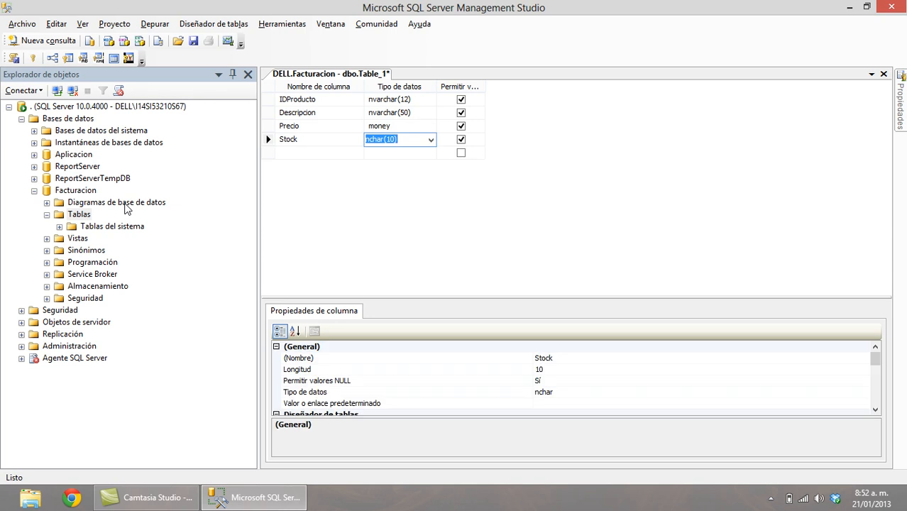
text(int)
key(Tab)
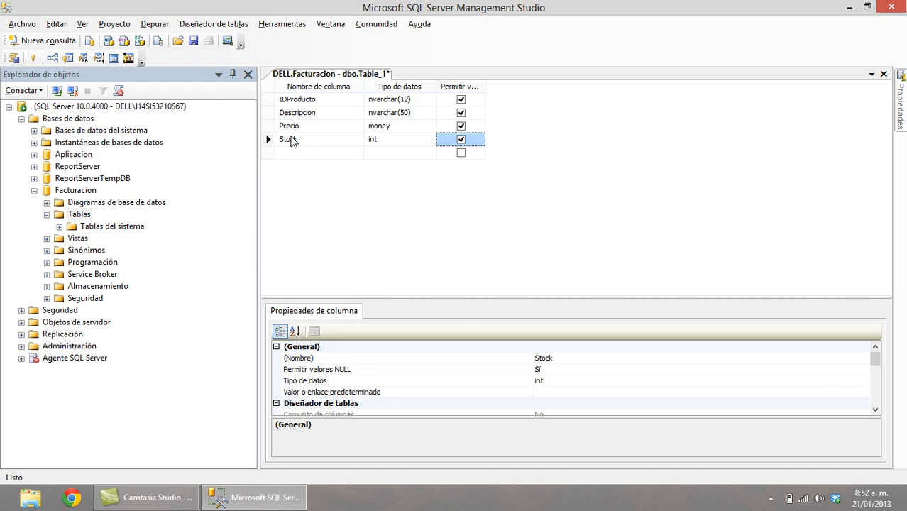
key(Tab)
Add a Notas text column that disallows nulls, then select the IDProducto row.
text(Not)
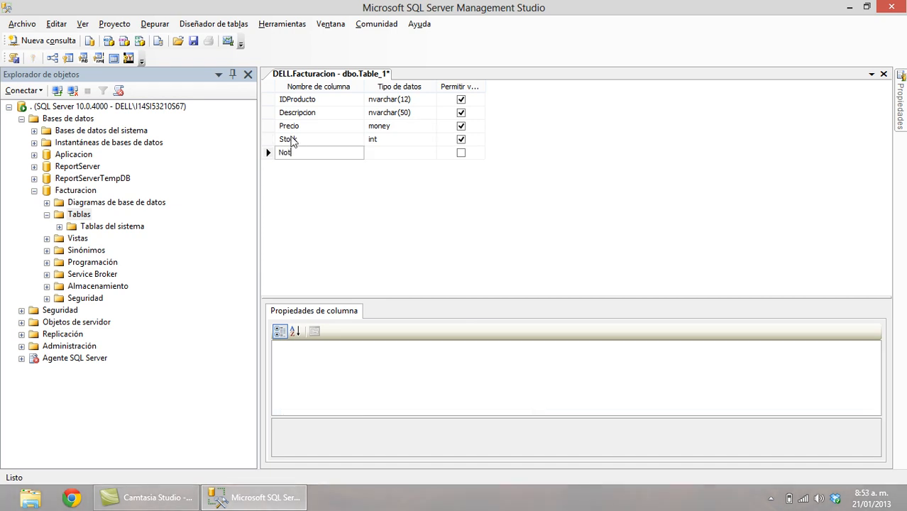
text(as)
key(Tab)
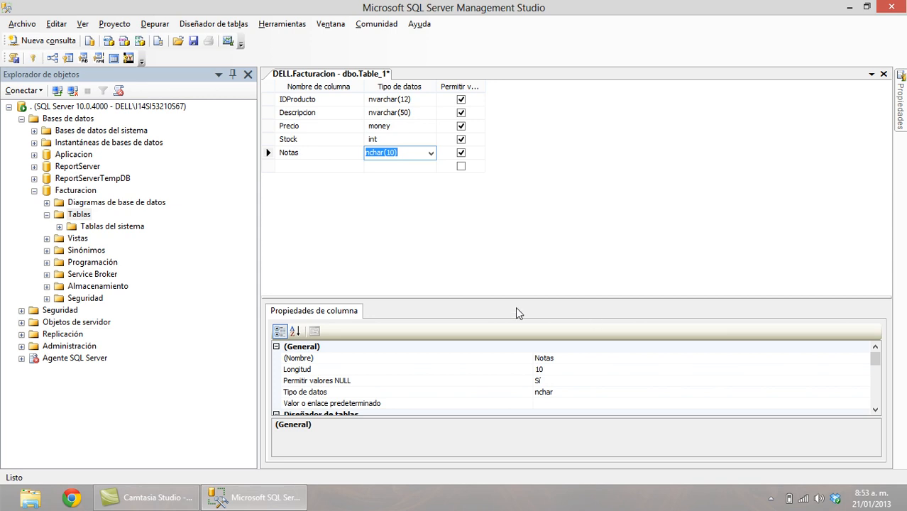
click(431, 154)
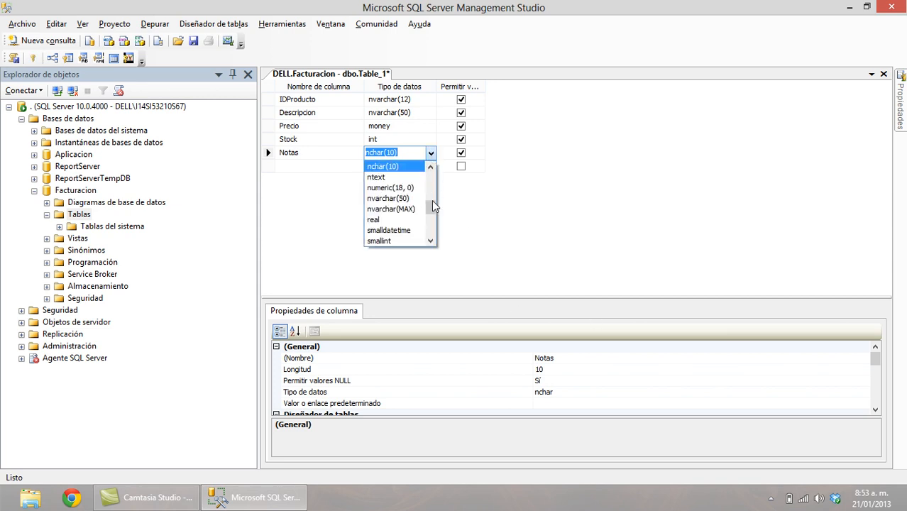
drag(431, 201, 431, 220)
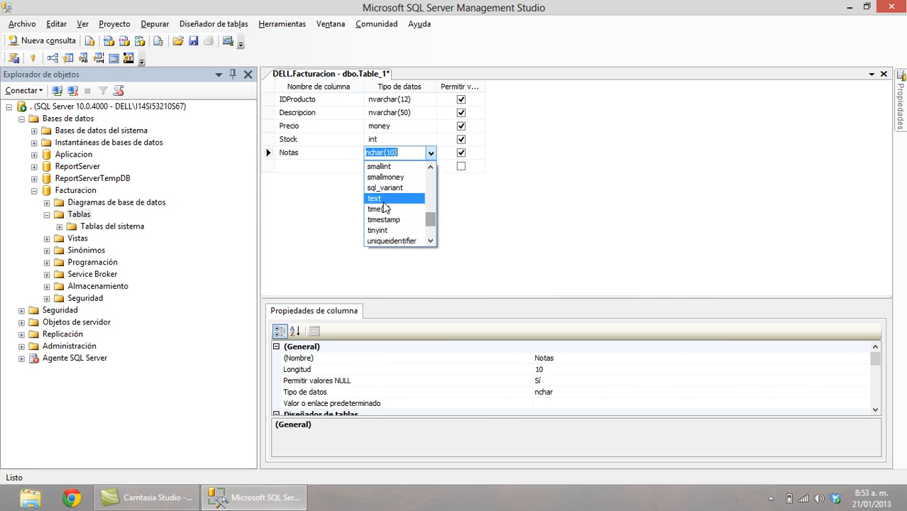
click(382, 199)
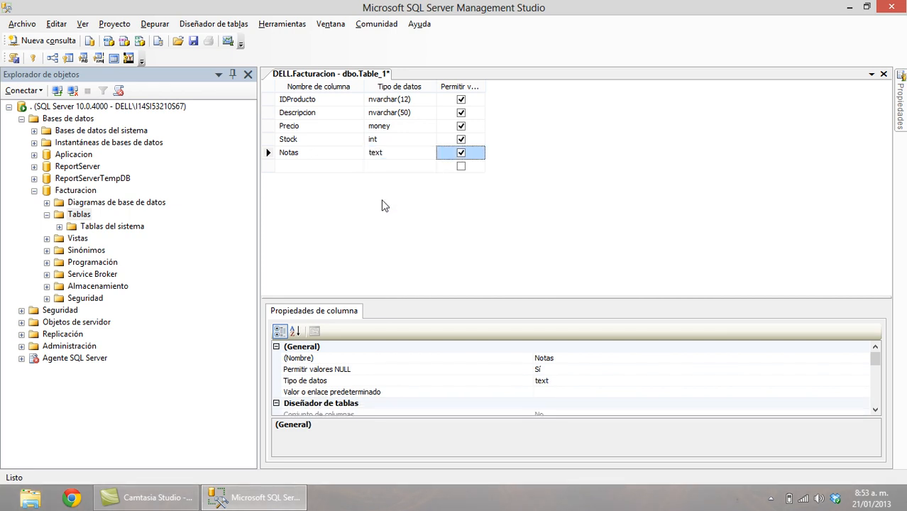
click(461, 154)
click(460, 154)
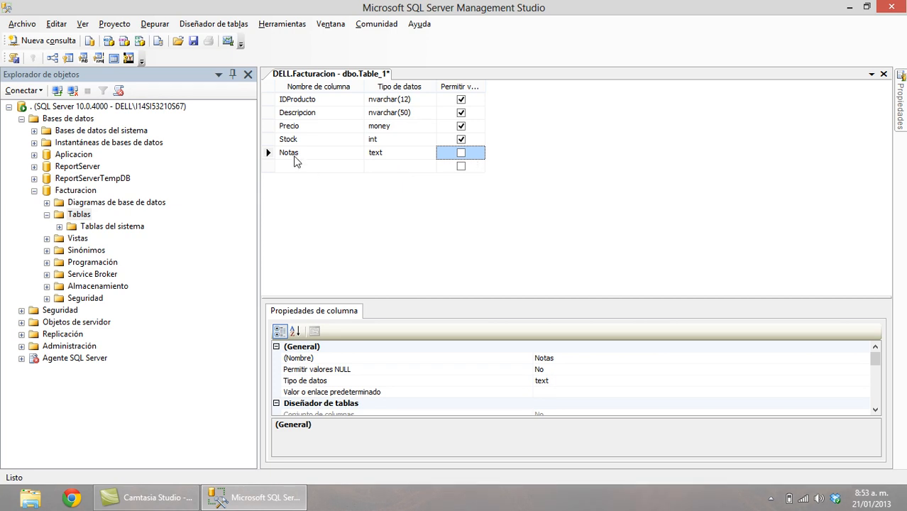
click(271, 101)
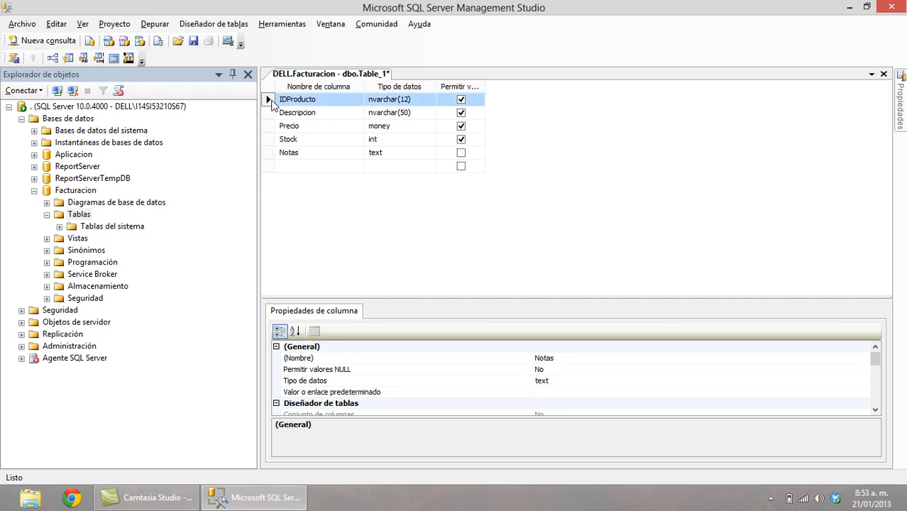
Make IDProducto the primary key, save the table as Producto, and start another table.
click(34, 60)
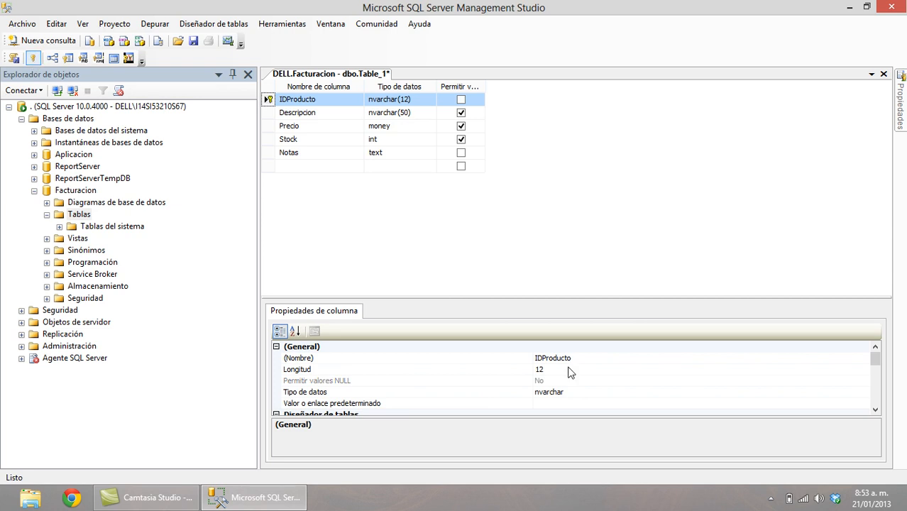
click(193, 41)
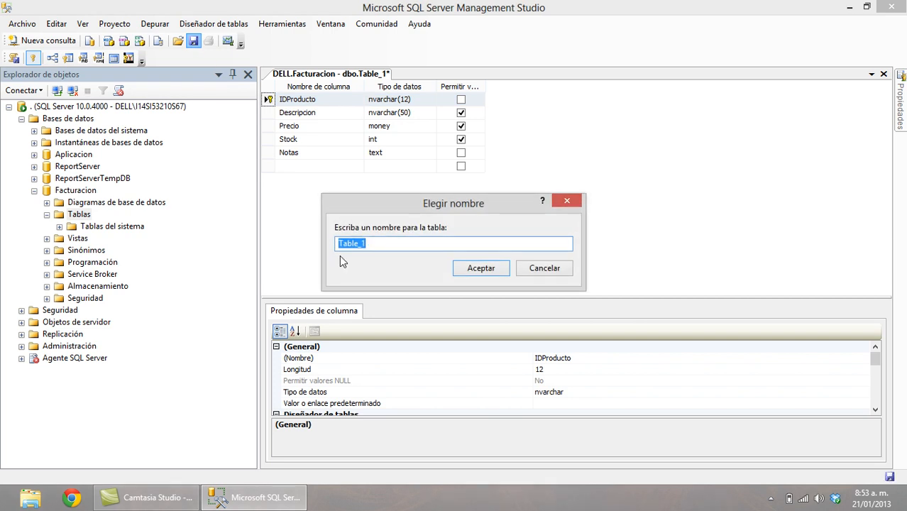
text(Producto)
click(502, 270)
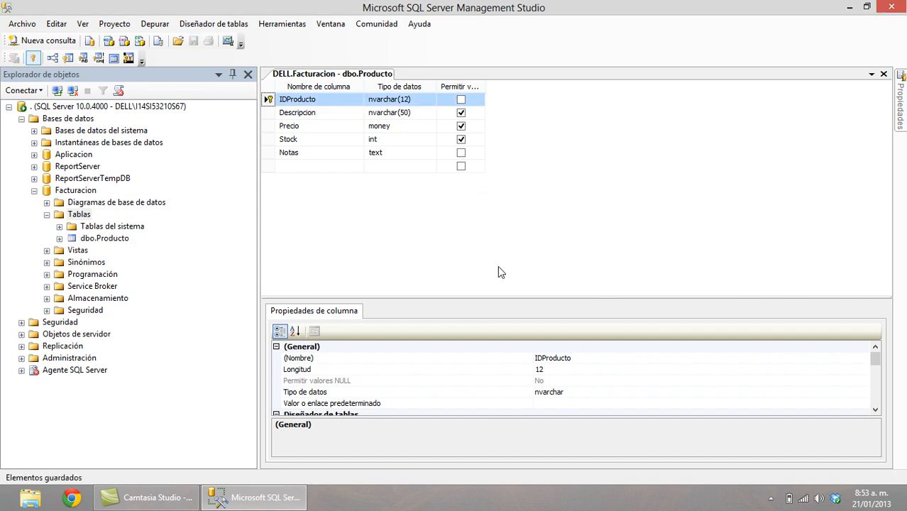
right_click(80, 216)
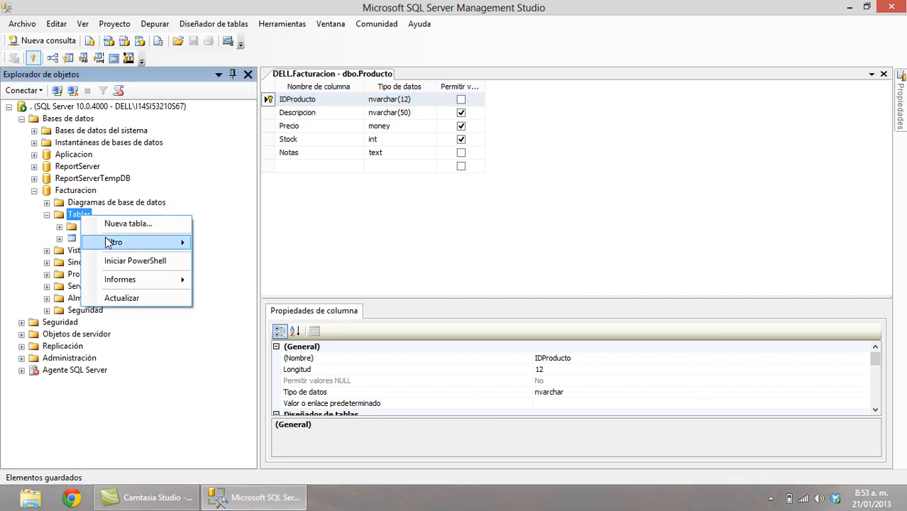
click(150, 223)
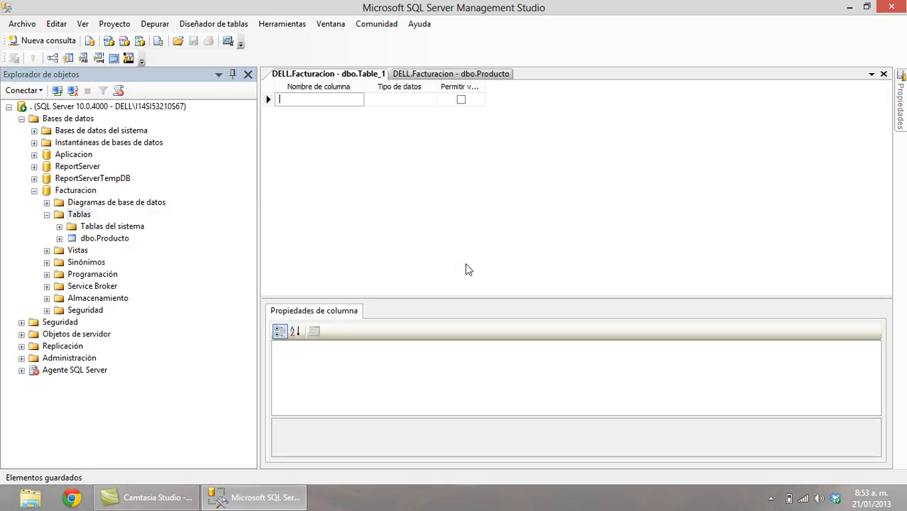
Add an IDCliente column of type nvarchar(20).
text(IDCliente)
key(Tab)
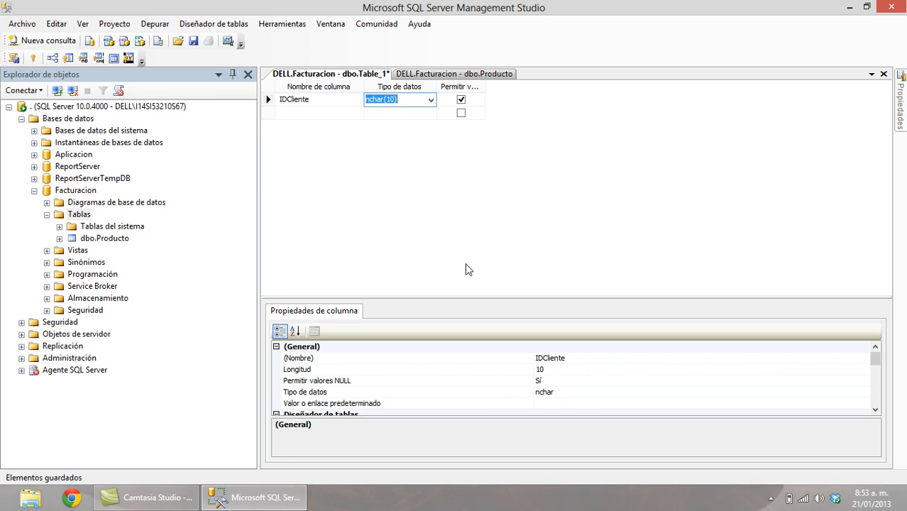
text(nv)
key(Right)
key(BackSpace)
text(2)
key(Tab)
key(Tab)
Add Nombres and Apellidos columns, both nvarchar(30).
text(Nombres)
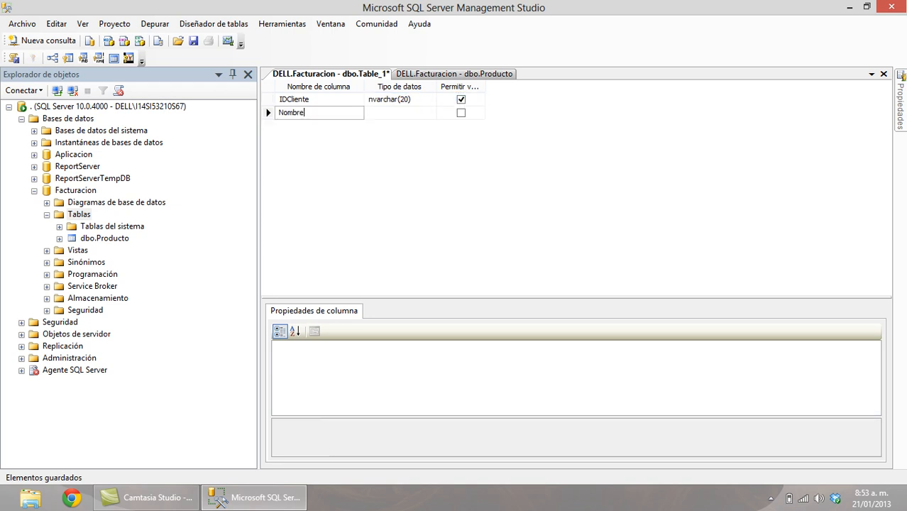
key(Tab)
text(nv)
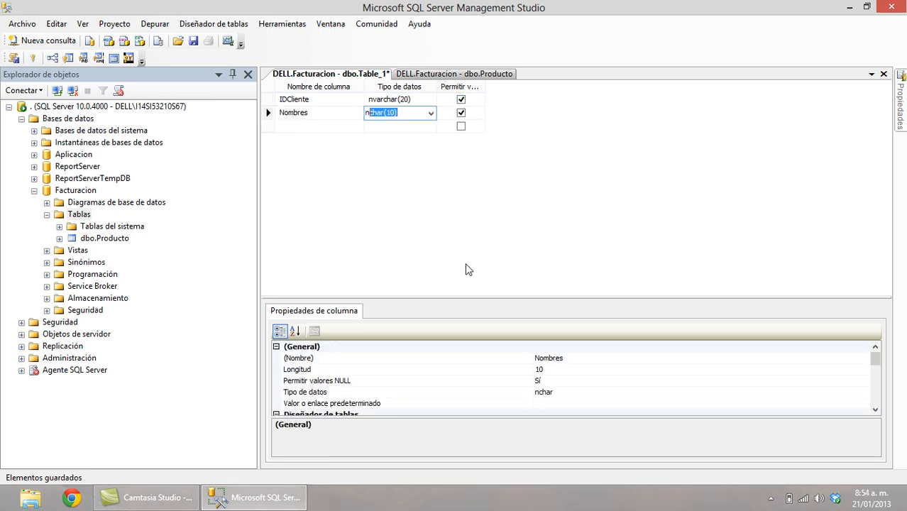
key(Right)
key(Right)
key(Right)
key(Right)
key(Right)
key(Right)
key(Right)
key(Right)
key(Tab)
key(Tab)
text(A)
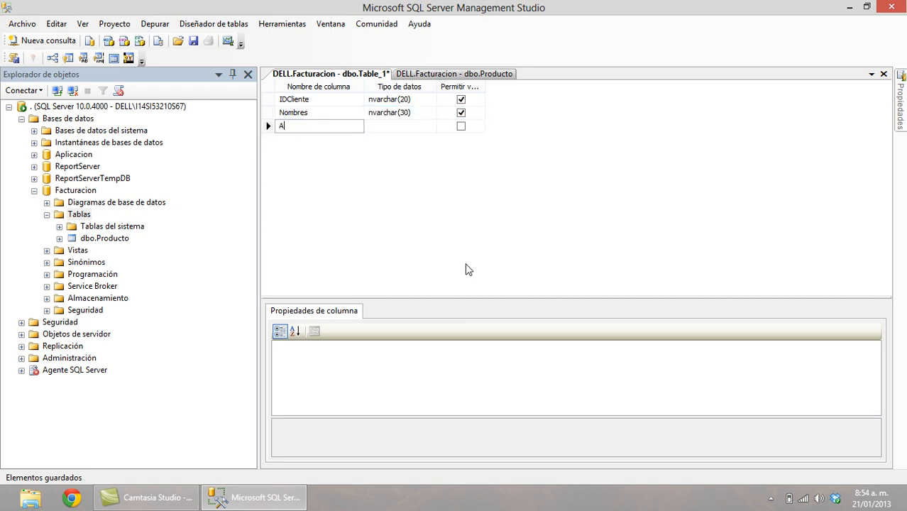
text(pellidos)
key(Tab)
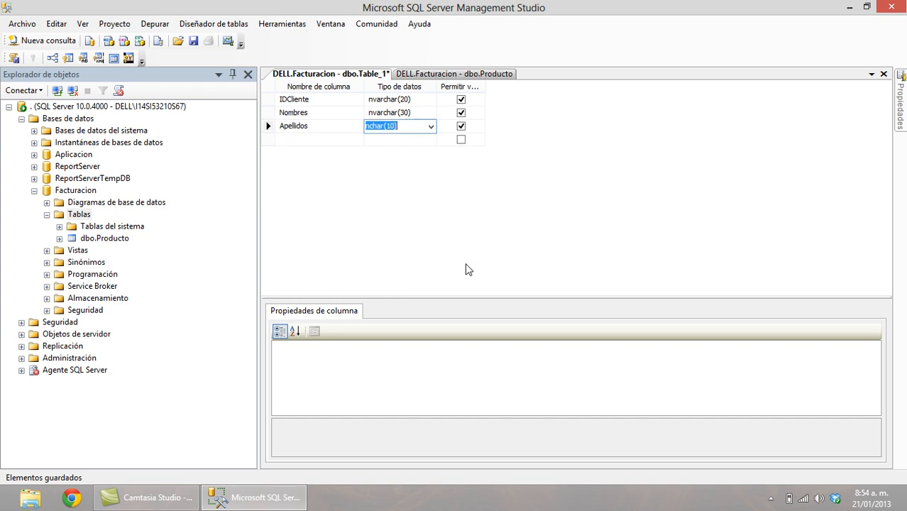
text(nvar)
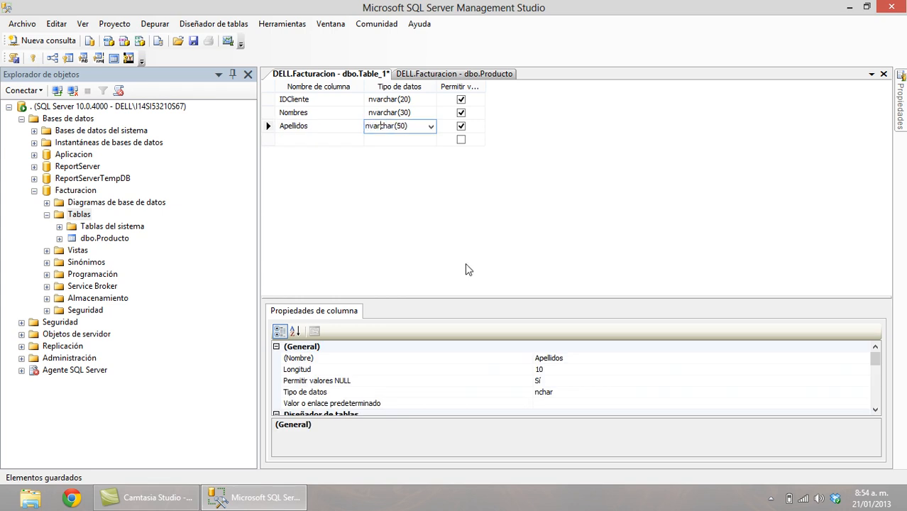
key(BackSpace)
text(3)
key(Tab)
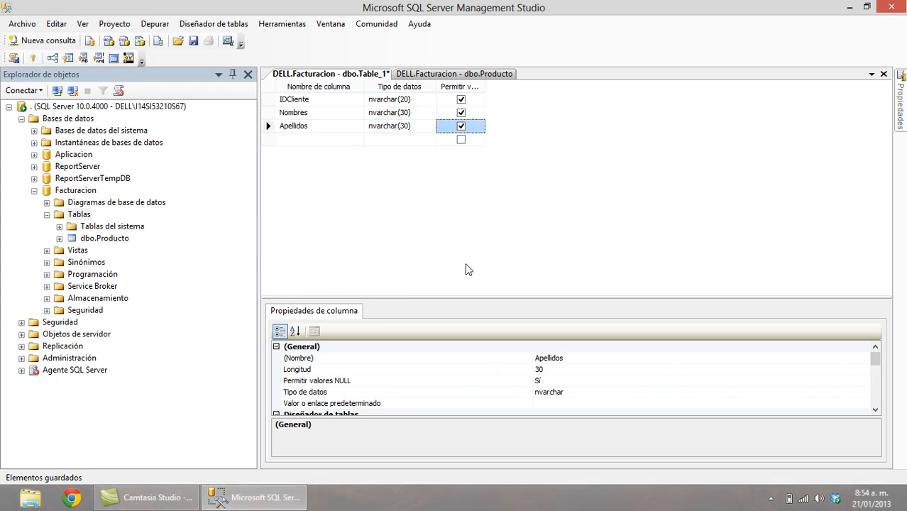
key(Tab)
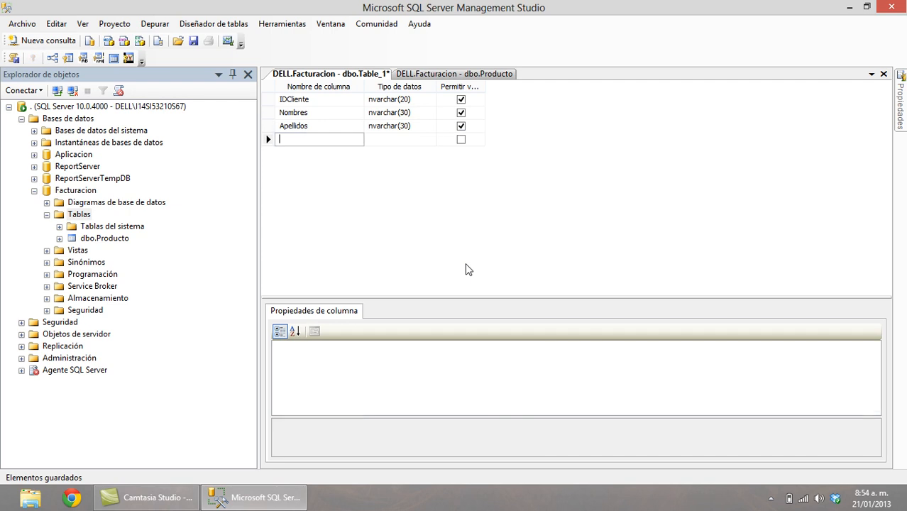
Add Direccion nvarchar(50) and Telefono nvarchar(20) columns.
text(Direccion)
key(Tab)
key(Tab)
key(shift+Tab)
text(nvarchar(50))
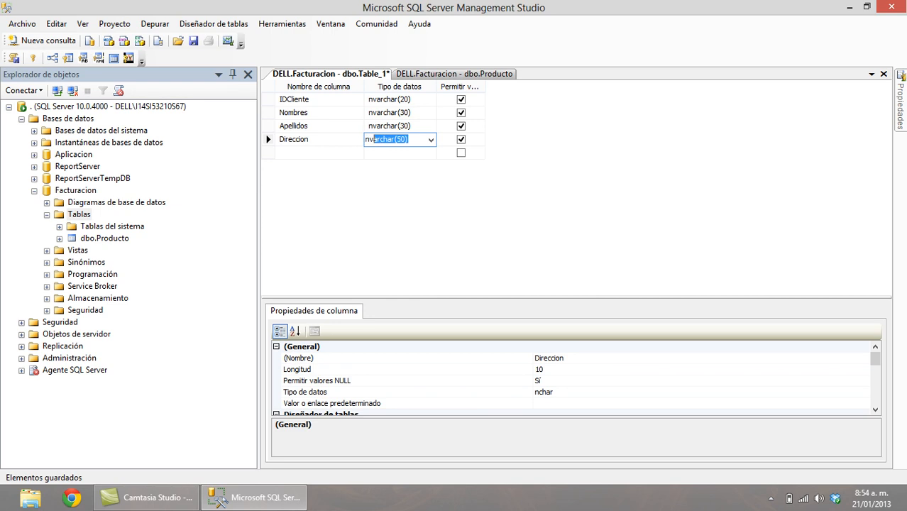
key(Tab)
key(Tab)
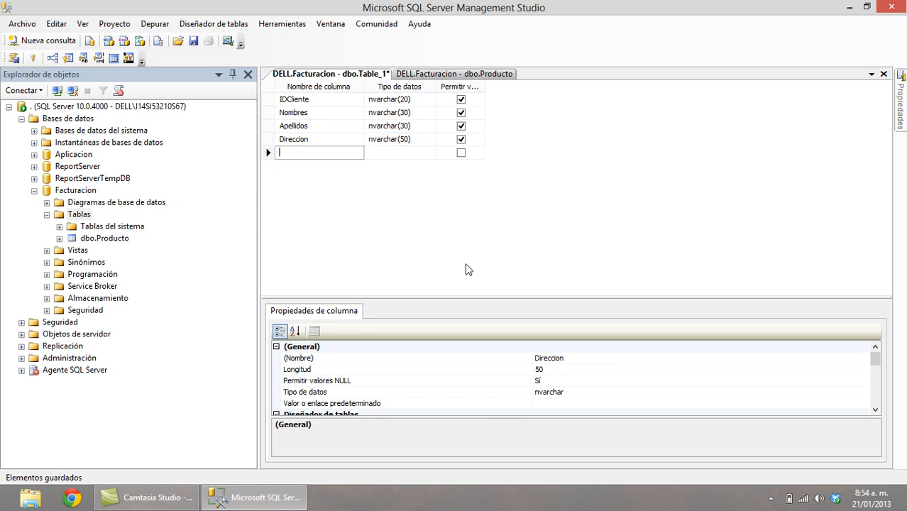
text(Telefono)
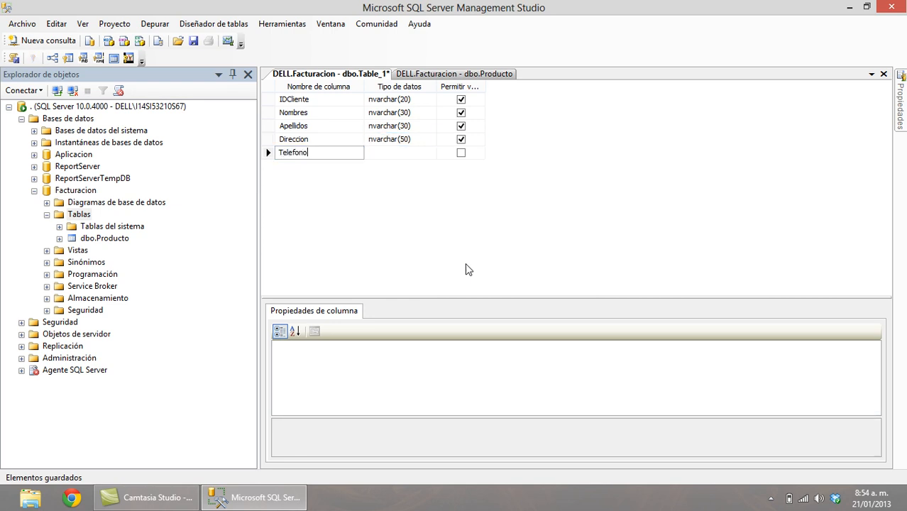
key(Tab)
text(nvarchar()
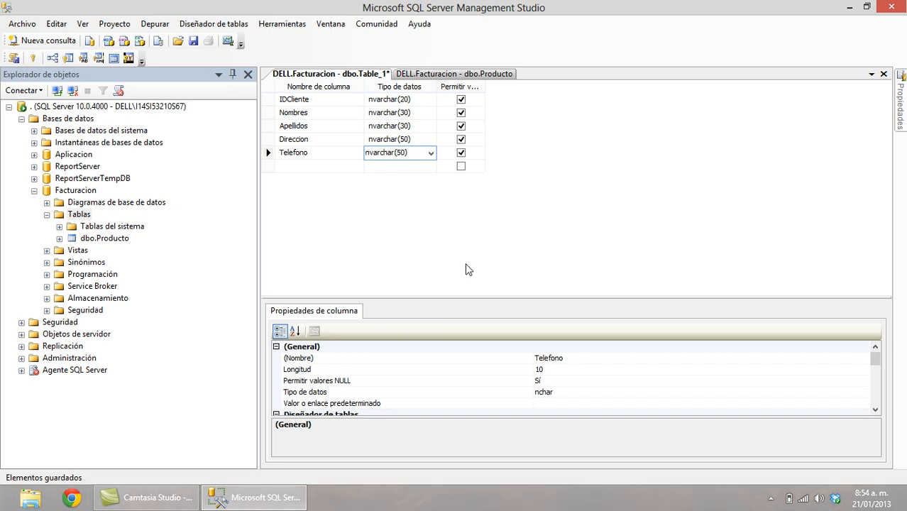
text(20))
key(Return)
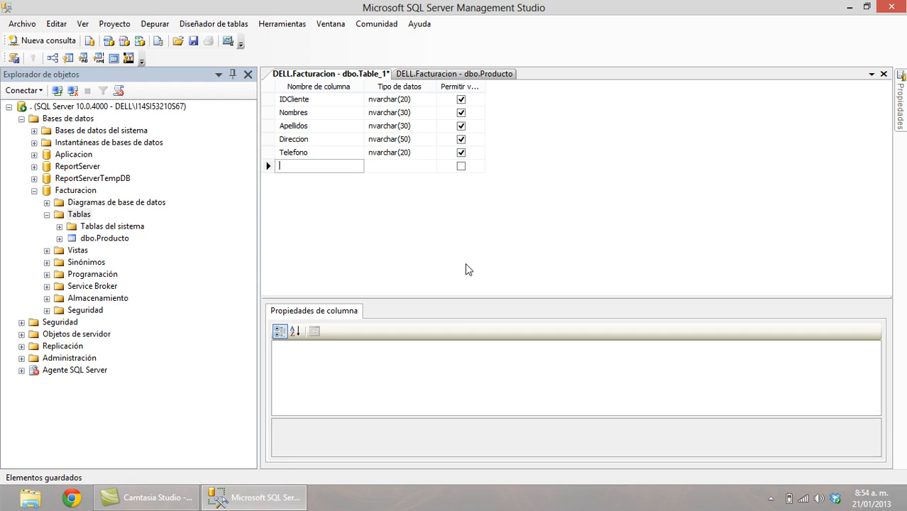
Add a Correo nvarchar(50) column and name the next column FechaNacimiento.
text(Correo)
key(Tab)
text(nv)
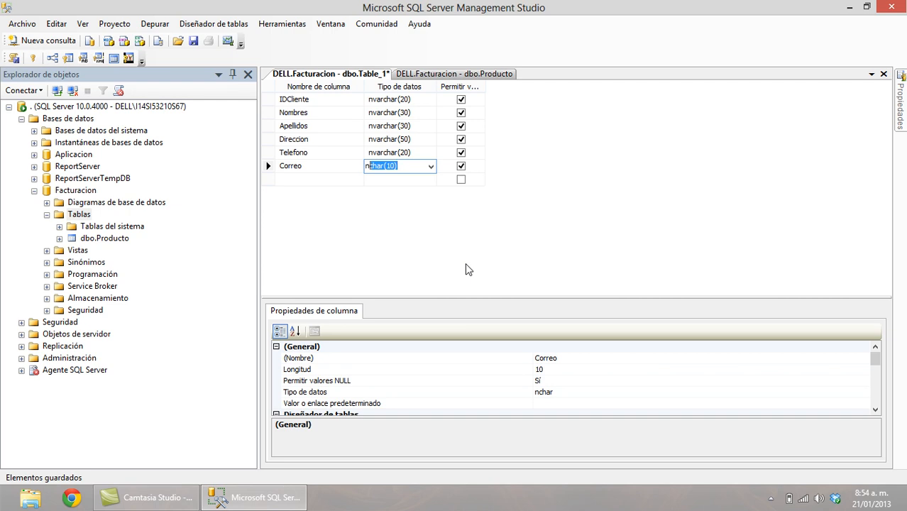
key(Tab)
key(Tab)
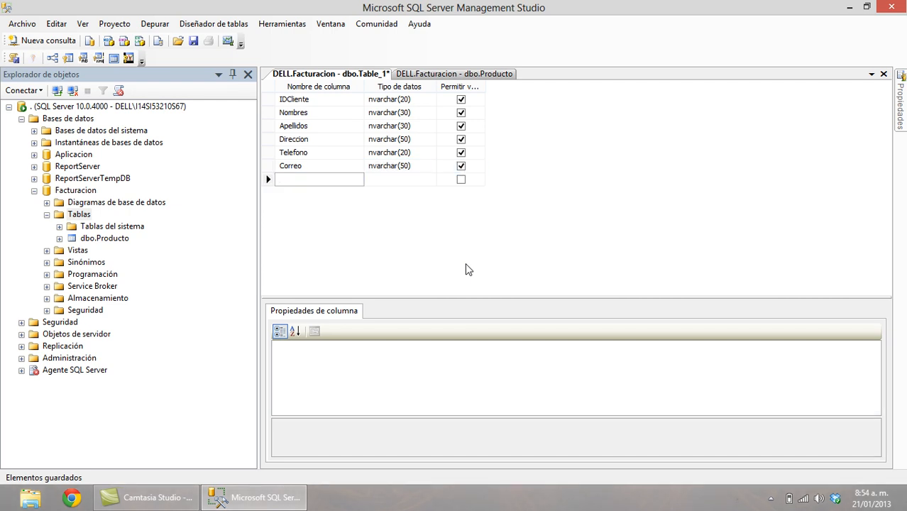
text(FechaNacimiento)
Set FechaNacimiento's data type to date.
key(Tab)
key(alt+Down)
key(Down)
key(Down)
key(Down)
key(Down)
key(Down)
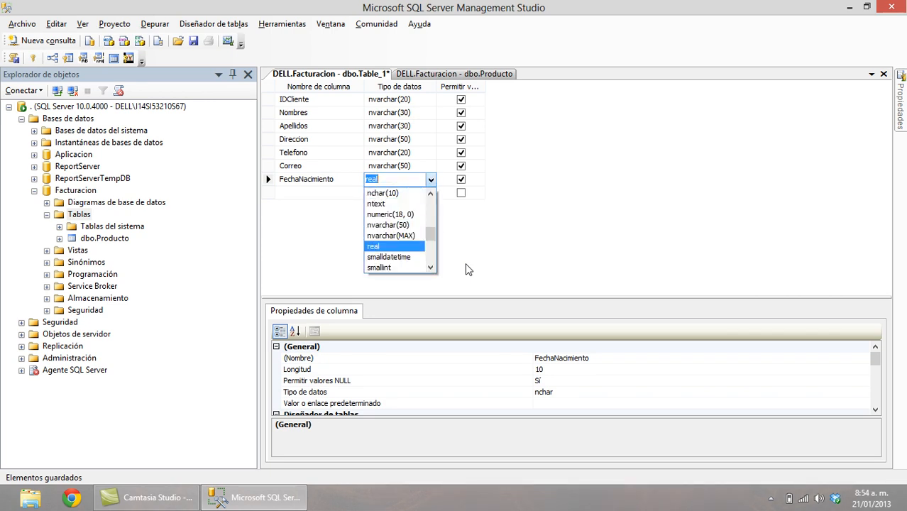
text(date)
key(Down)
key(Down)
key(Up)
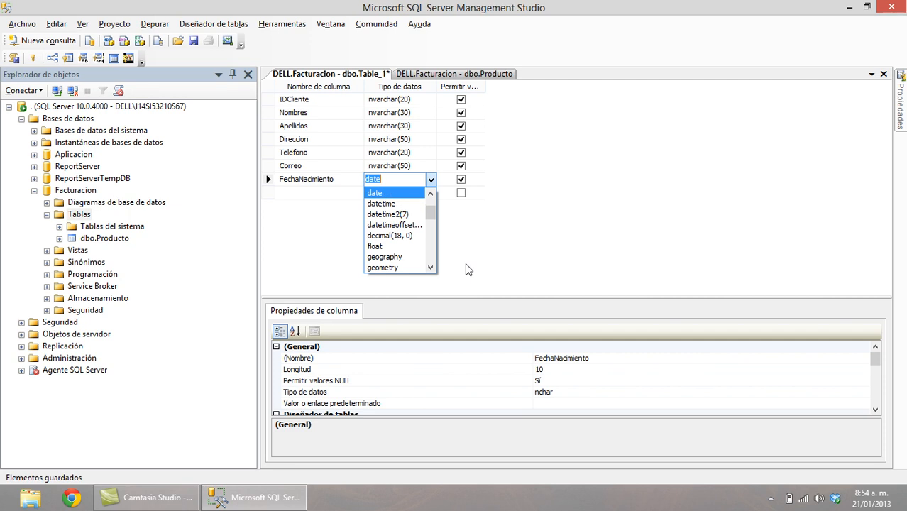
key(Tab)
key(Tab)
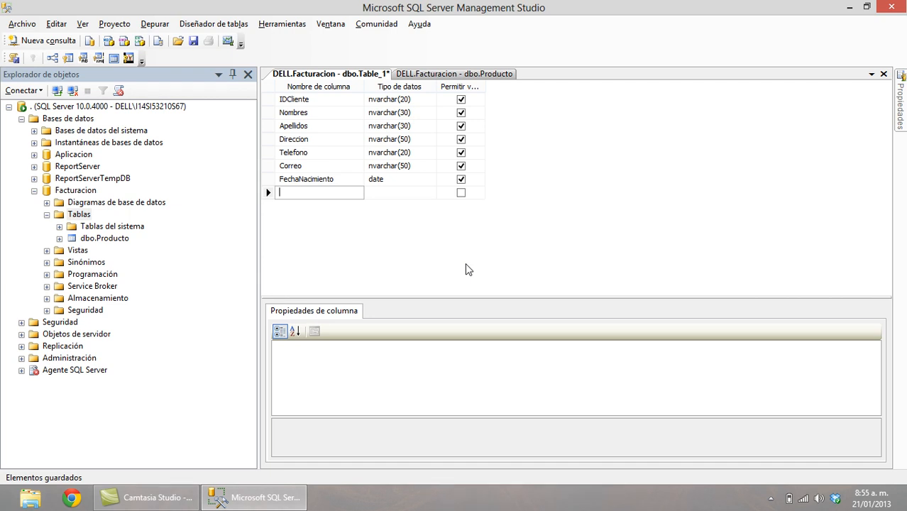
Add a Cupo column of type money.
text(Cupo)
key(Tab)
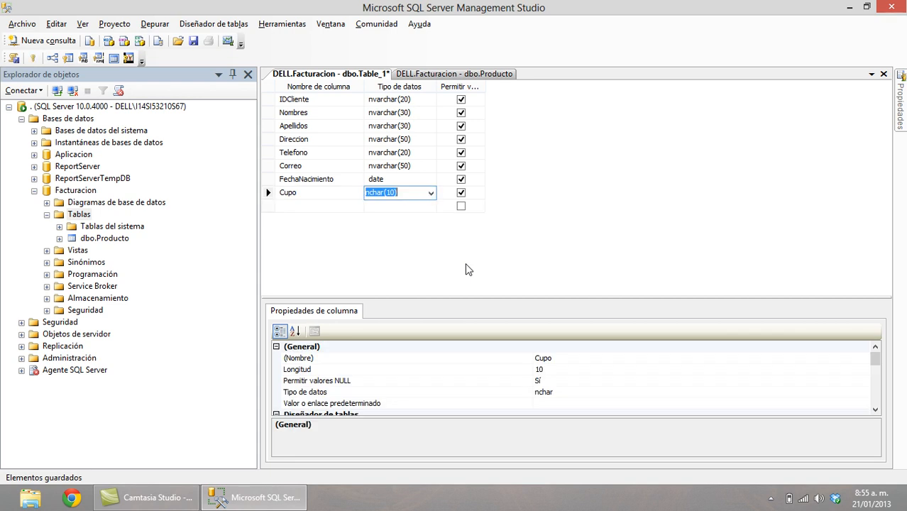
text(money)
key(Tab)
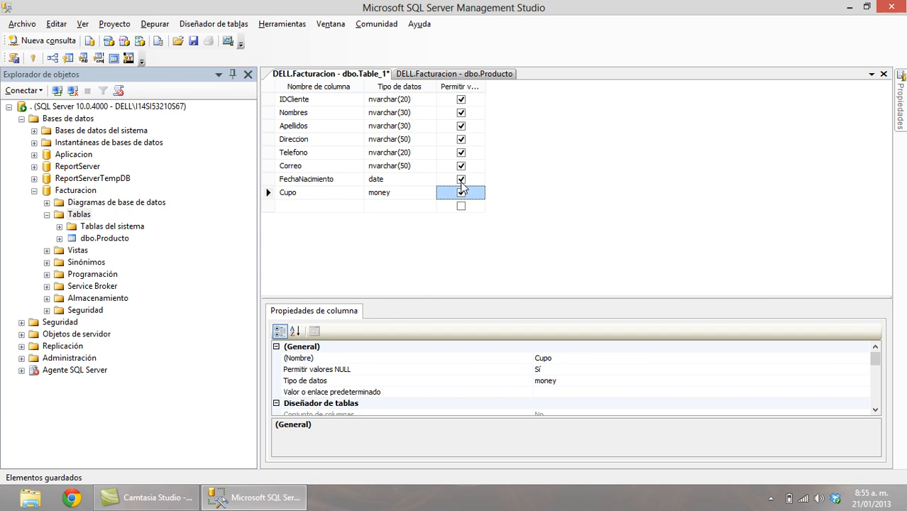
Disallow nulls on FechaNacimiento, Correo, Direccion and Telefono, and make IDCliente the primary key.
click(461, 181)
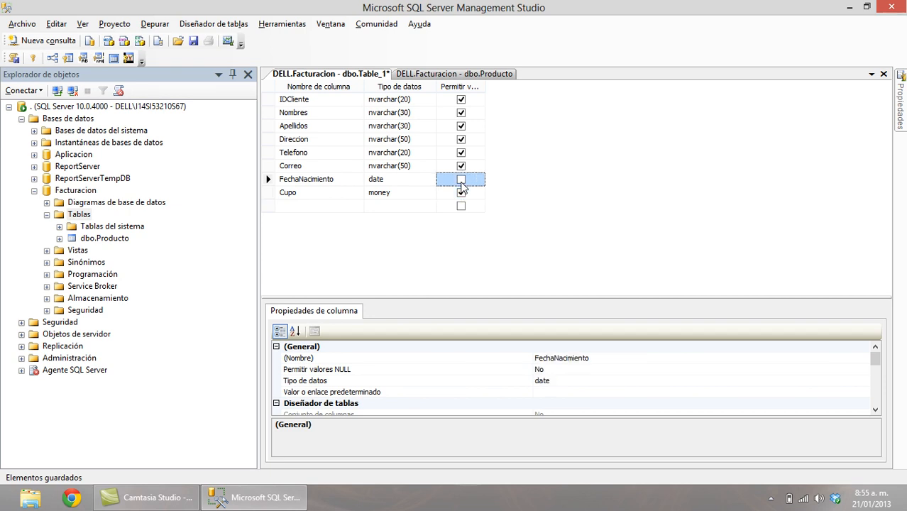
click(462, 166)
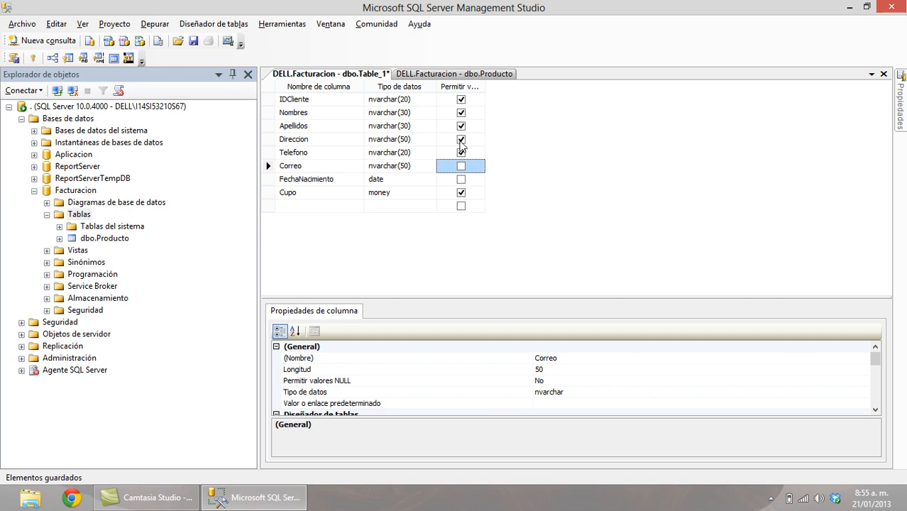
click(461, 140)
click(462, 152)
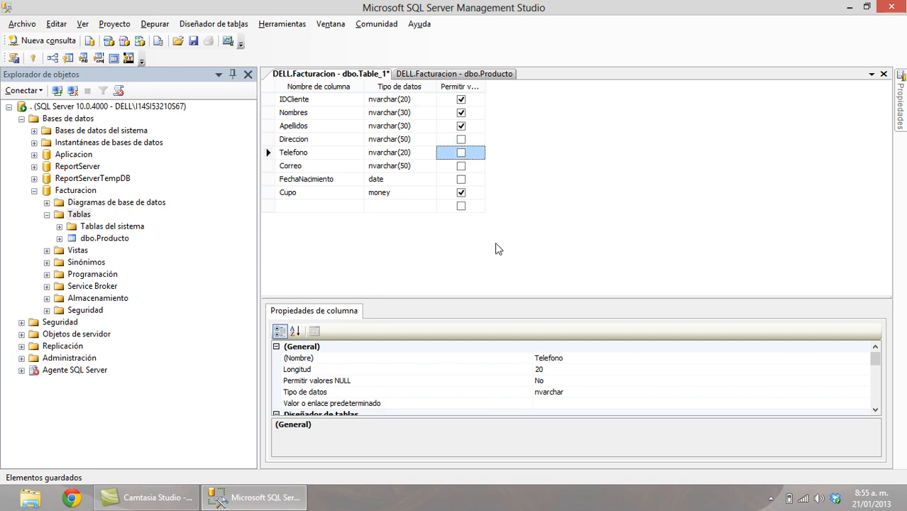
click(270, 100)
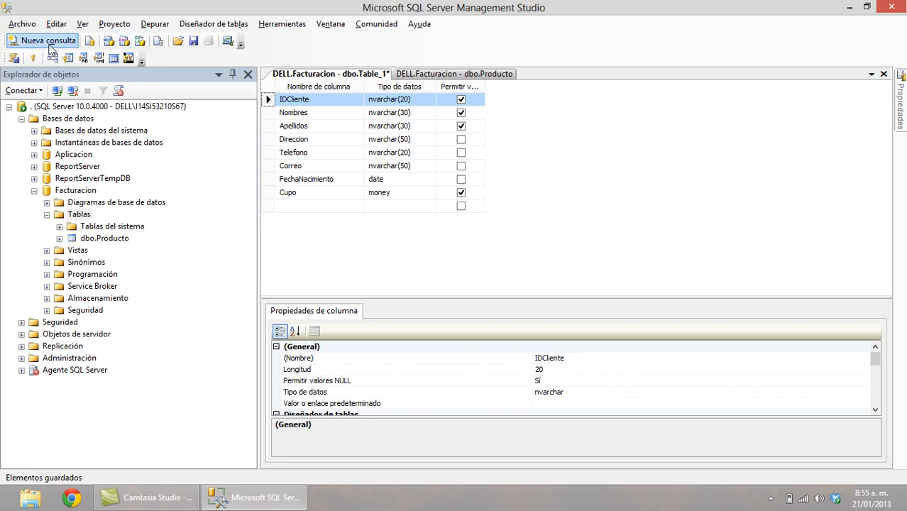
click(32, 58)
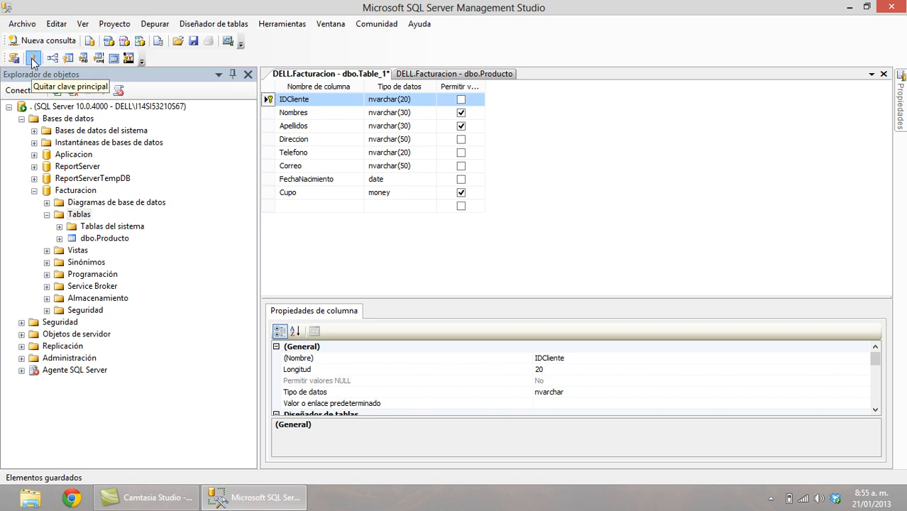
Save the client table under the name Cliente.
click(193, 45)
text(Cliente)
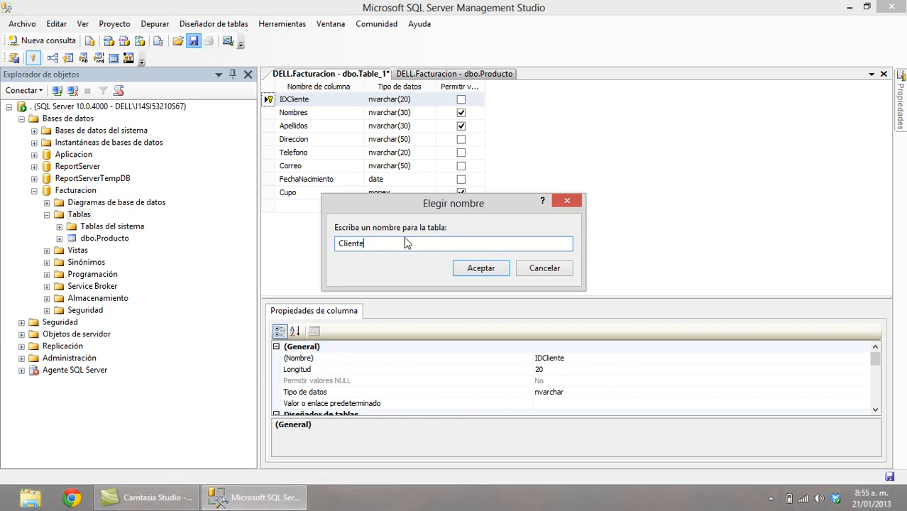
click(487, 268)
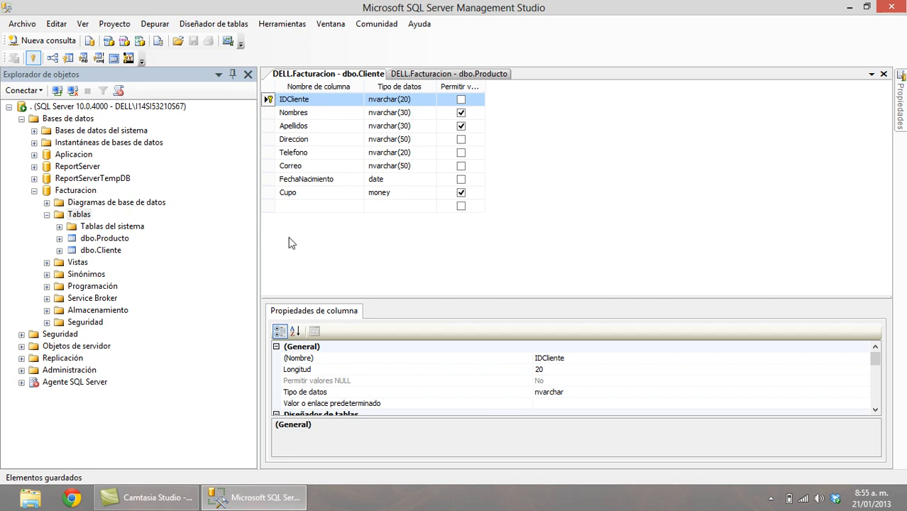
right_click(83, 217)
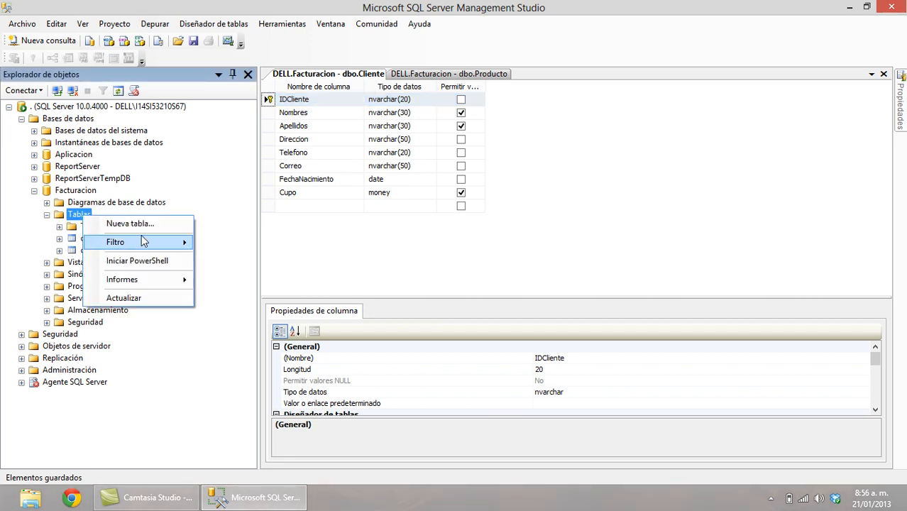
Start a new table whose first column is IDFactura of type int.
click(150, 228)
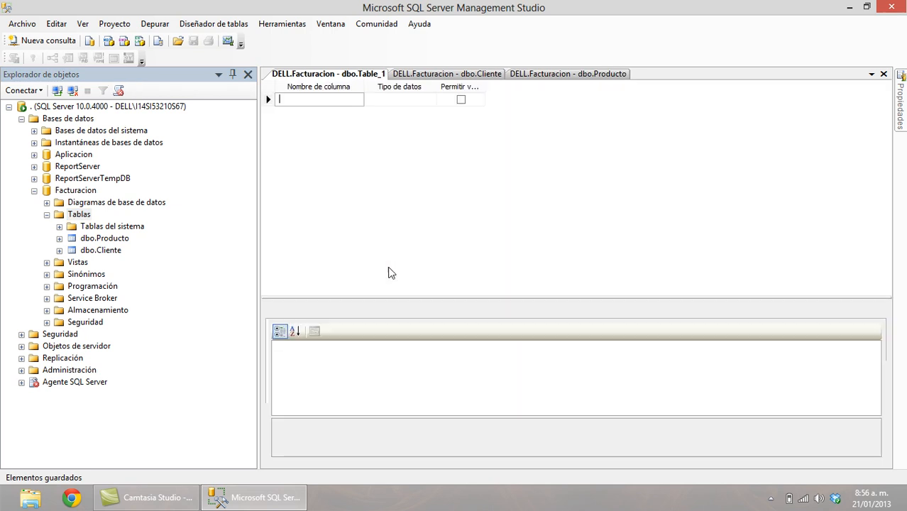
text(IDFactura)
key(Tab)
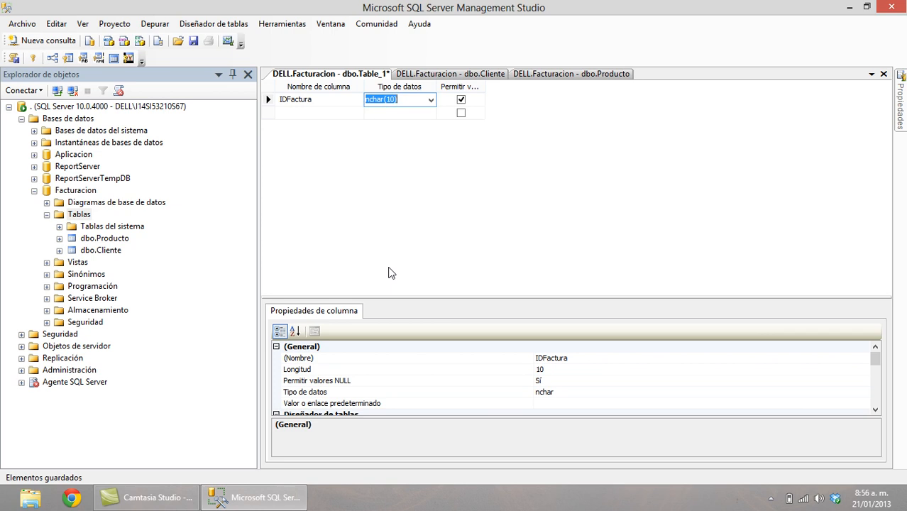
text(int)
key(Tab)
key(Tab)
Add a Fecha column of type datetime.
text(Fecha)
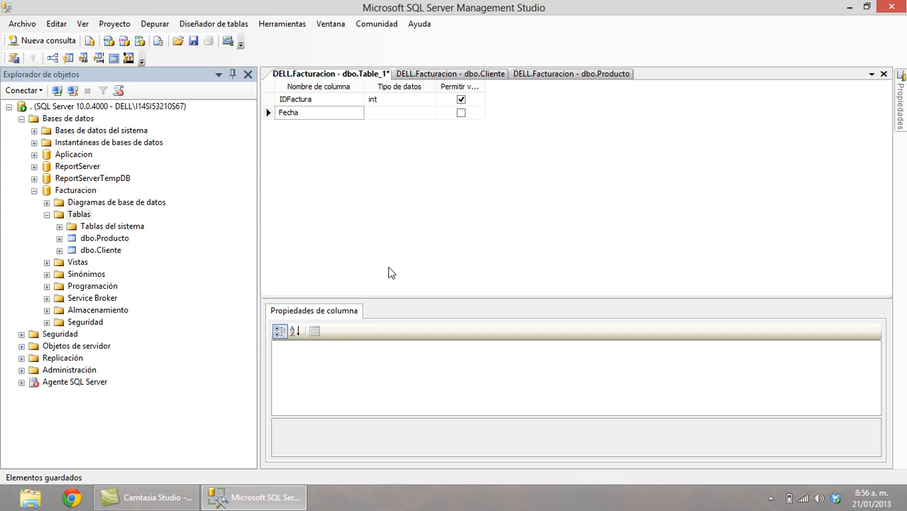
key(Tab)
text(d)
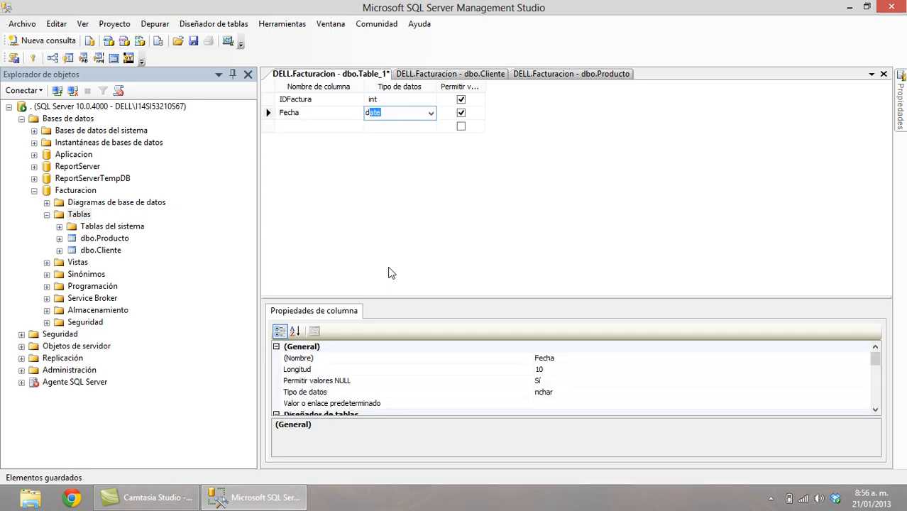
key(alt+Down)
key(Down)
key(Tab)
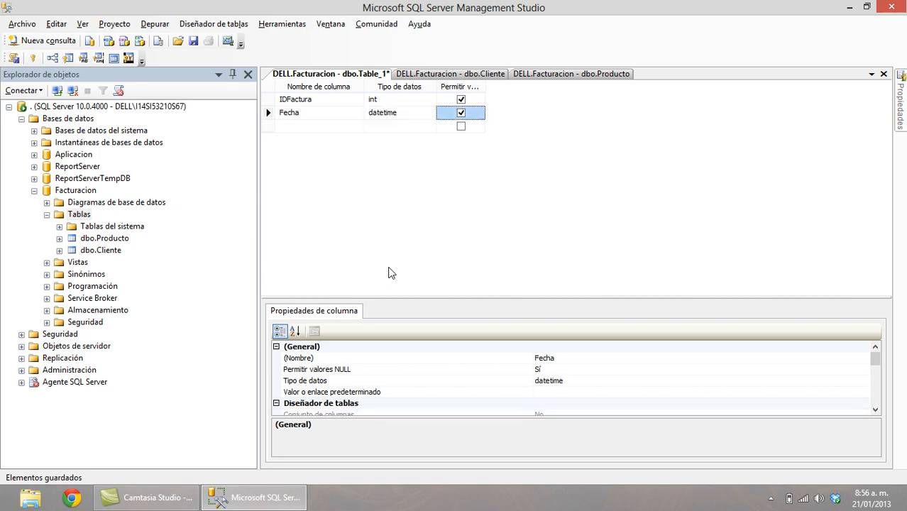
key(Tab)
Add an IDCliente column of type nvarchar(20).
text(IDCli)
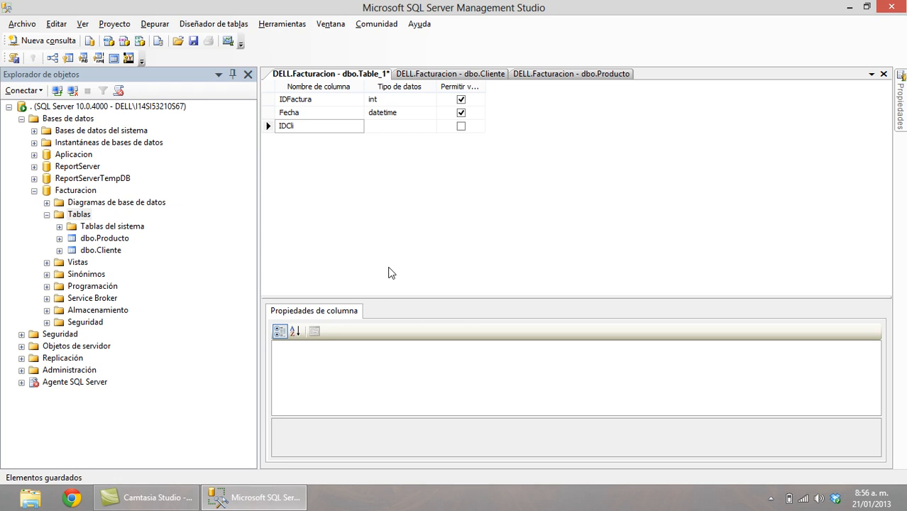
text(ente)
key(Tab)
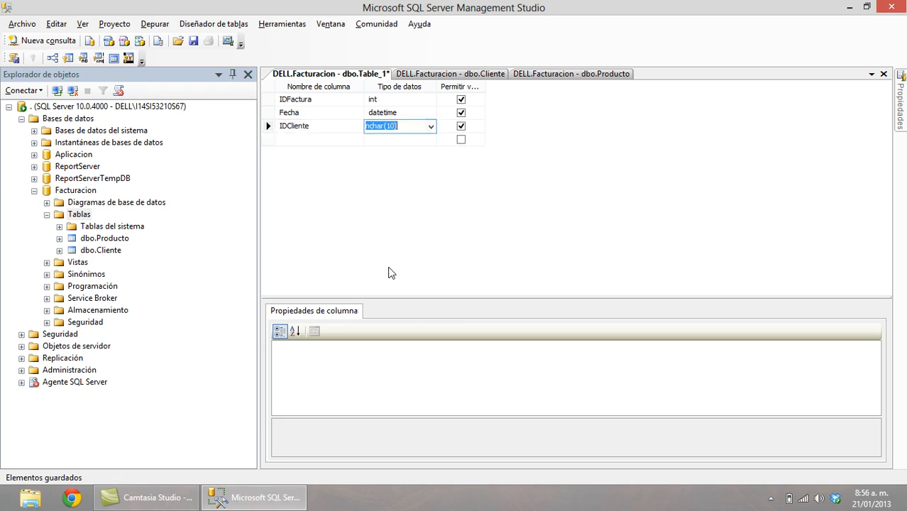
text(nv)
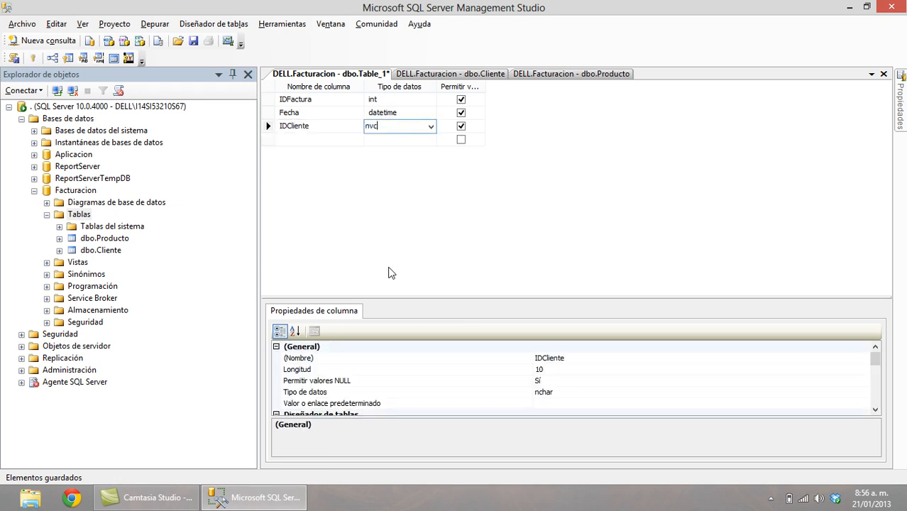
key(alt+Down)
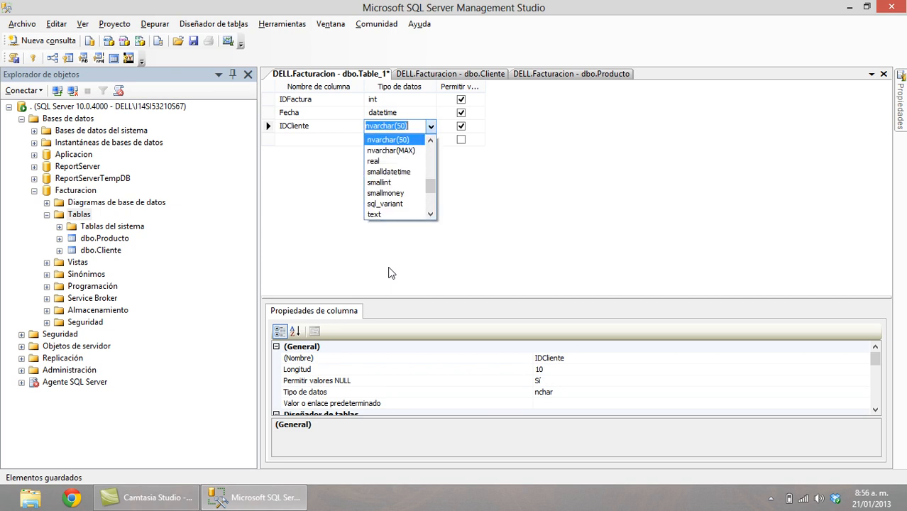
key(Return)
key(shift+Tab)
key(Tab)
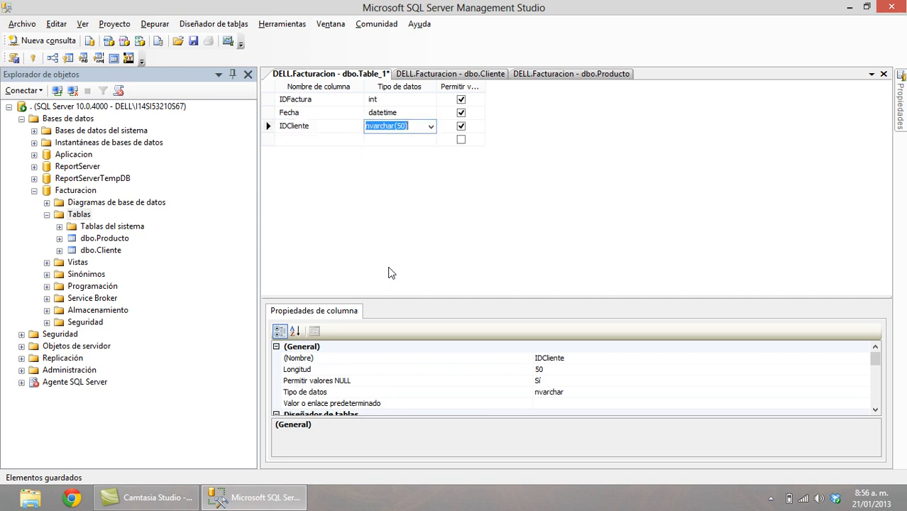
key(Left)
key(Left)
key(BackSpace)
text(2)
key(Tab)
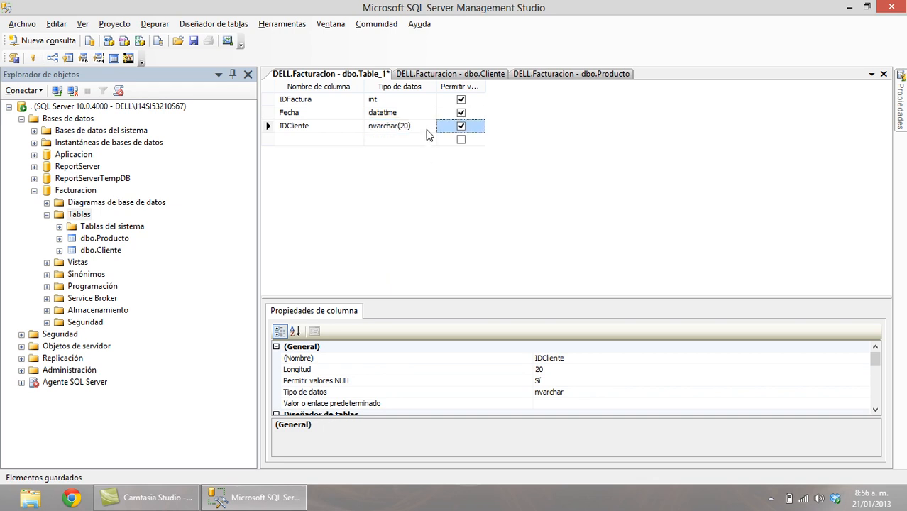
Expand IDFactura's identity specification in column properties, leaving identity set to No.
click(357, 100)
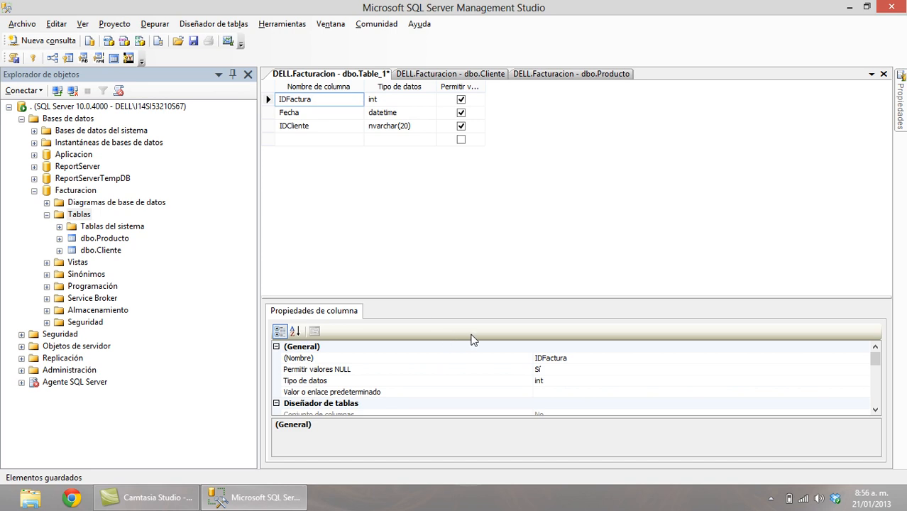
drag(518, 296, 503, 204)
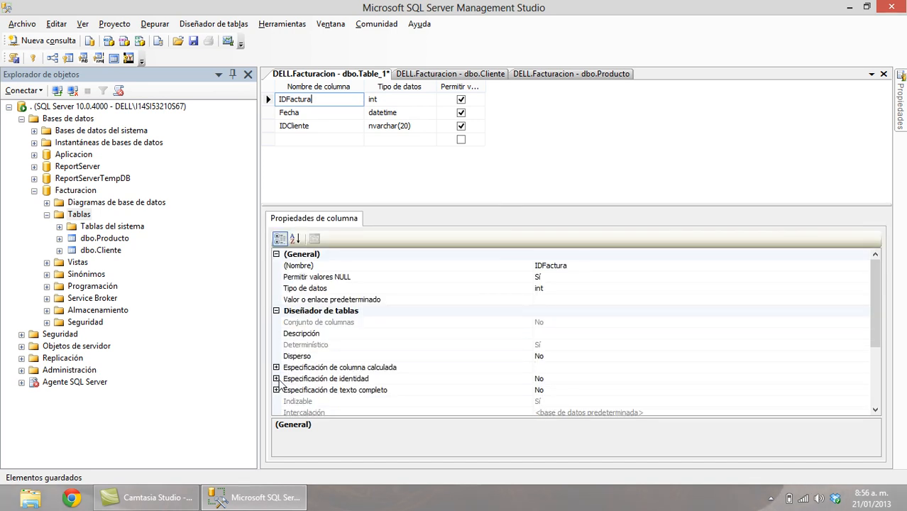
click(276, 378)
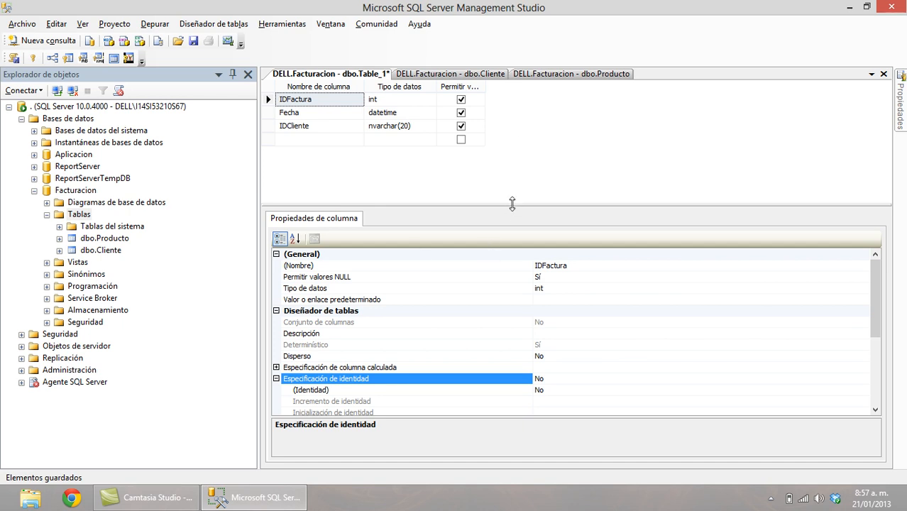
drag(511, 204, 512, 274)
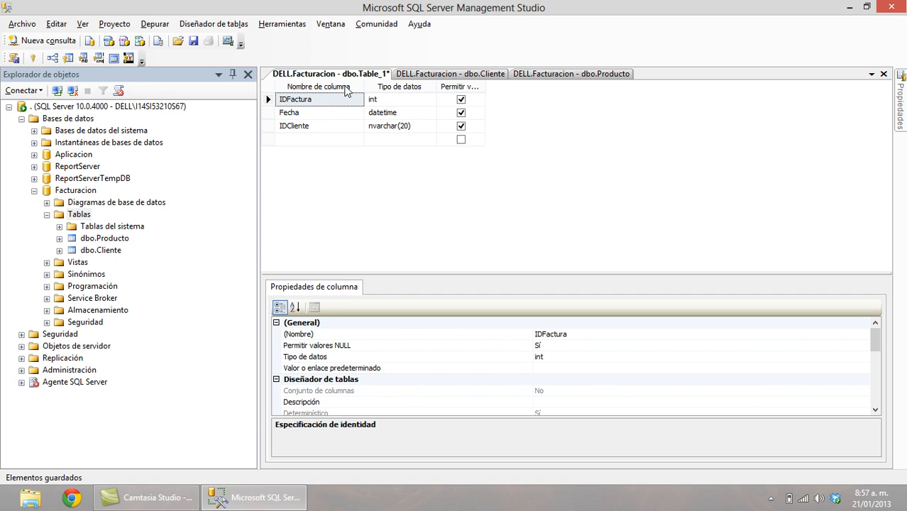
click(269, 99)
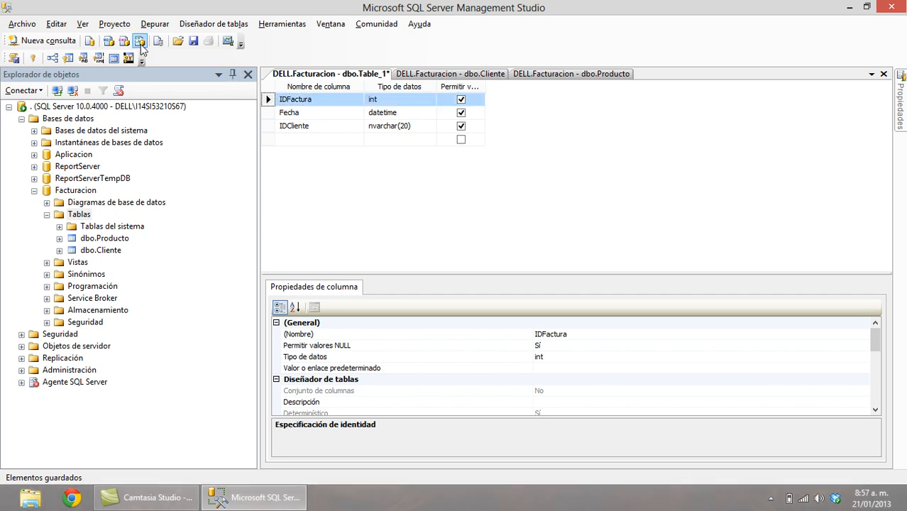
click(68, 59)
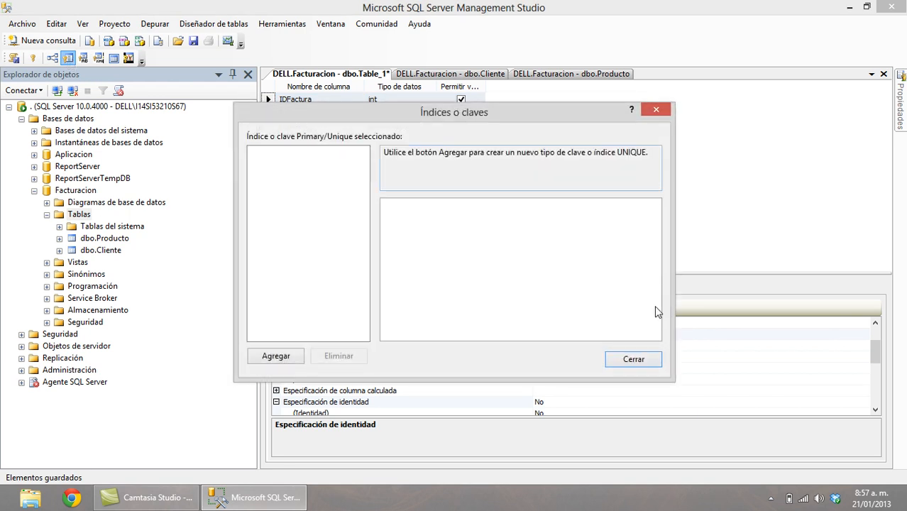
Make IDFactura the primary key and save the table as Factura.
click(633, 359)
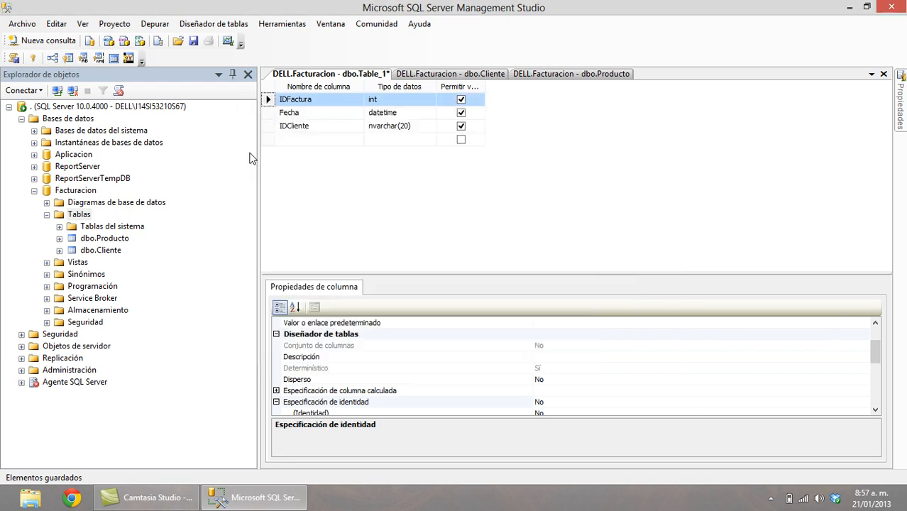
click(32, 58)
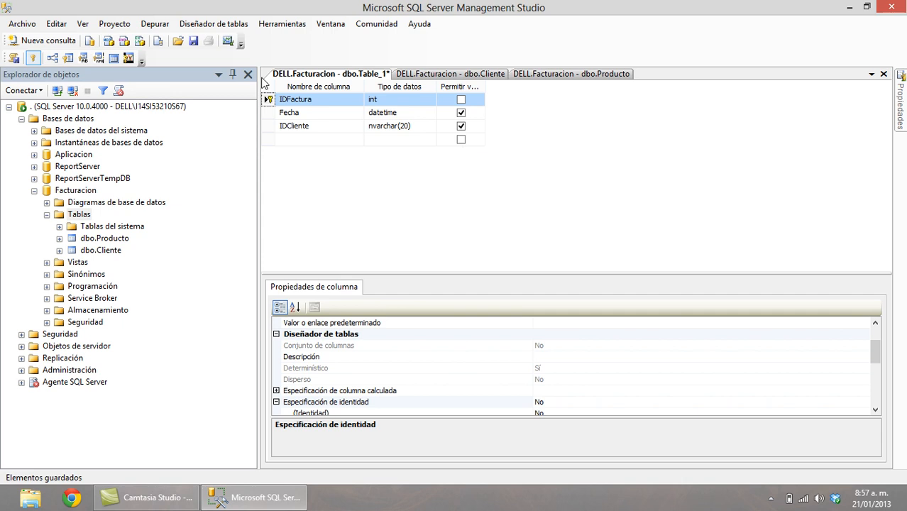
click(193, 42)
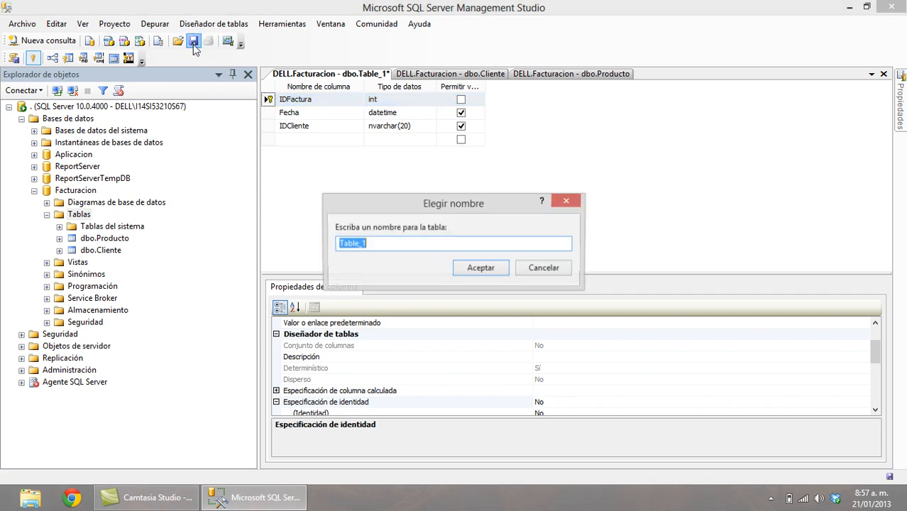
text(Factura)
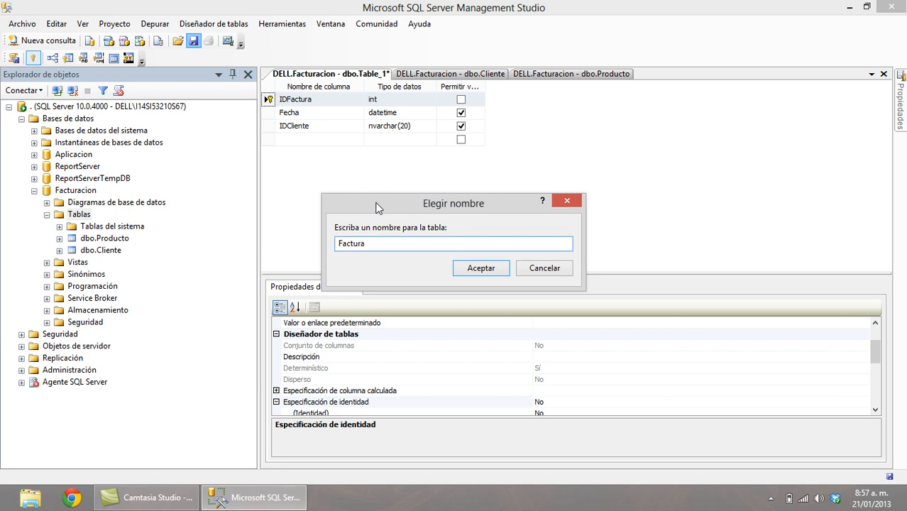
click(478, 269)
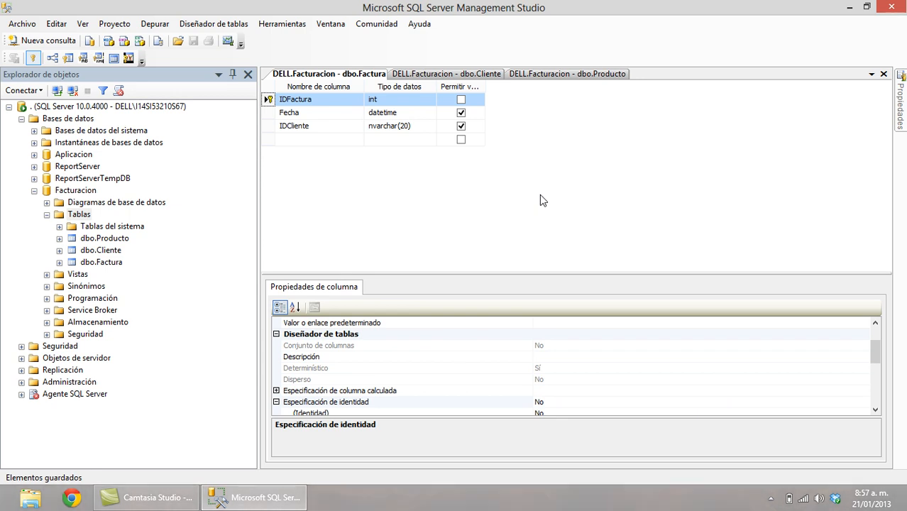
Create another new table with columns IDFactura int and IDLinea int.
click(75, 215)
right_click(75, 215)
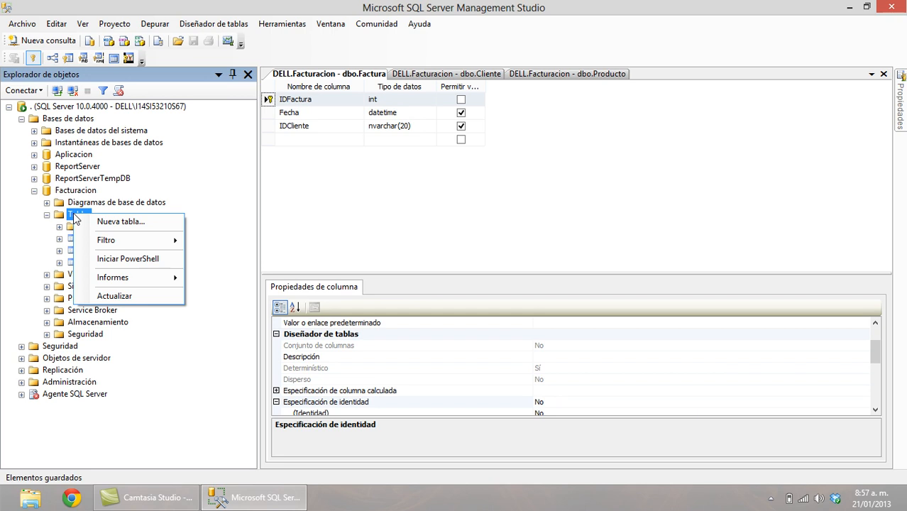
click(136, 222)
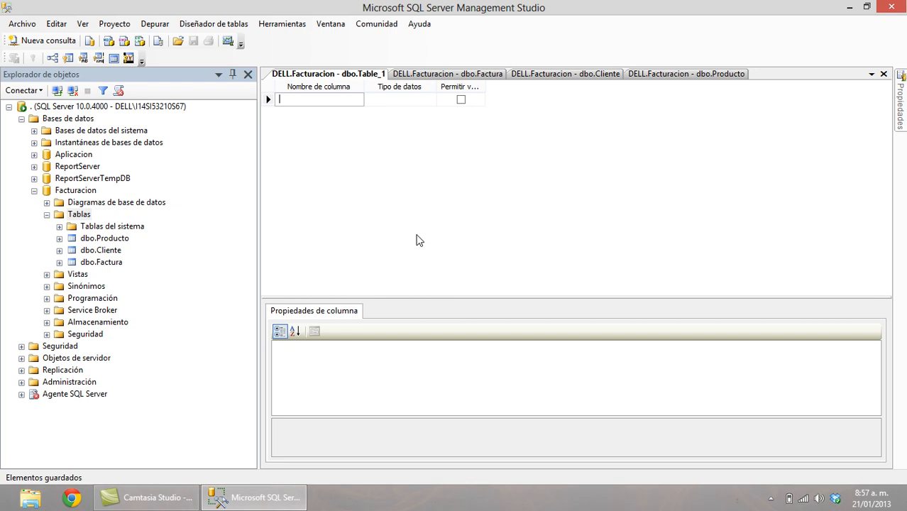
text(I)
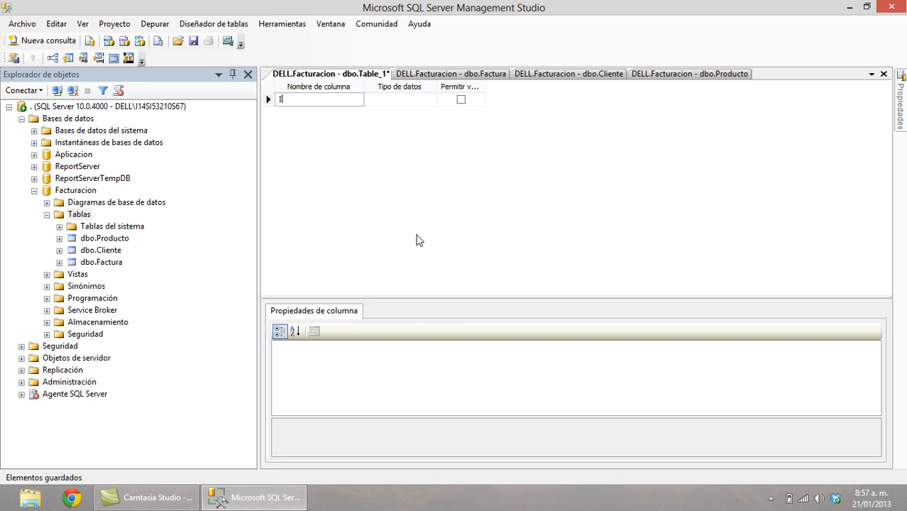
text(DFactura)
key(Tab)
text(int)
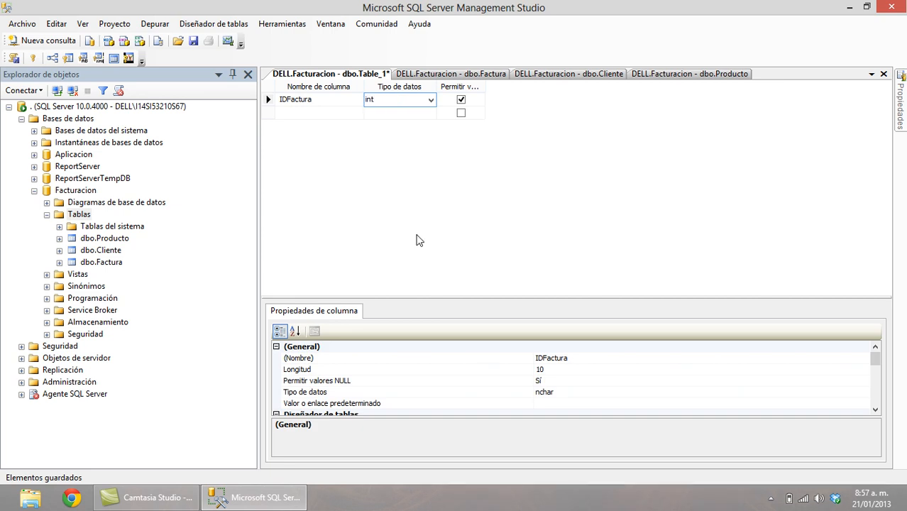
key(Tab)
key(Tab)
text(IDLinea)
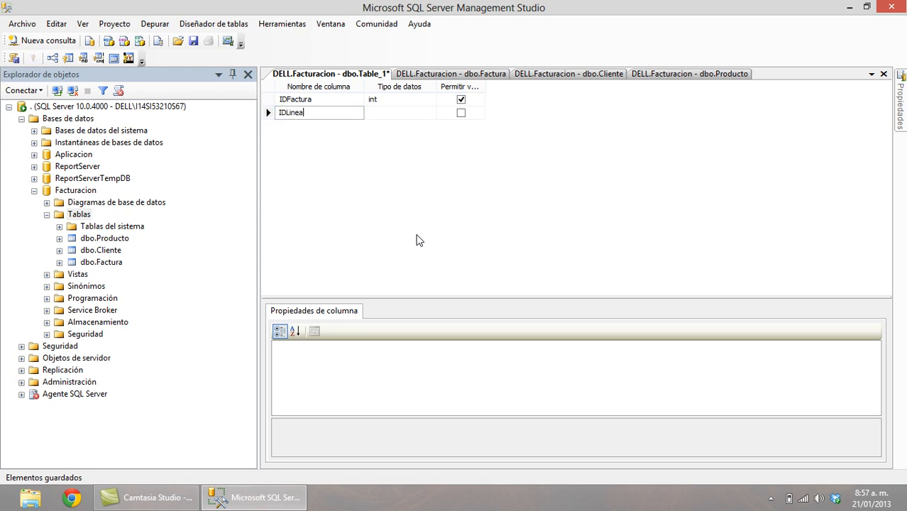
key(Tab)
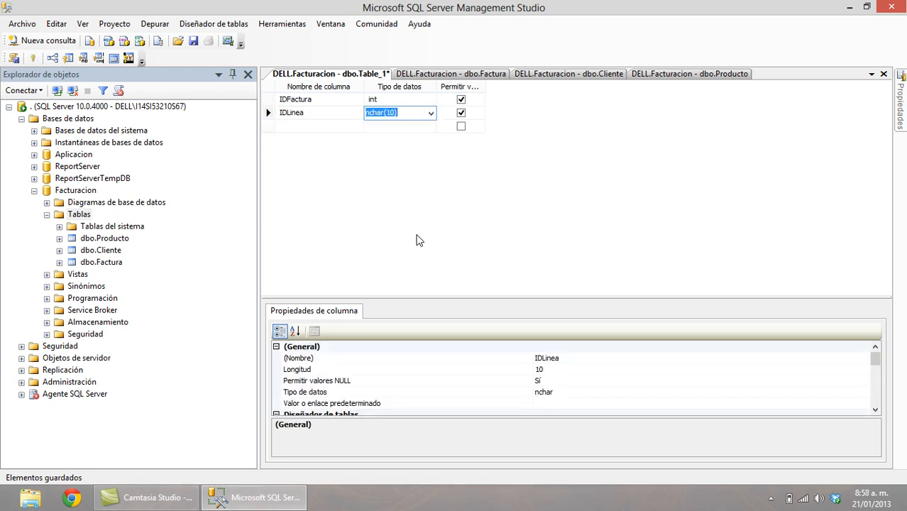
text(int)
key(Tab)
key(Tab)
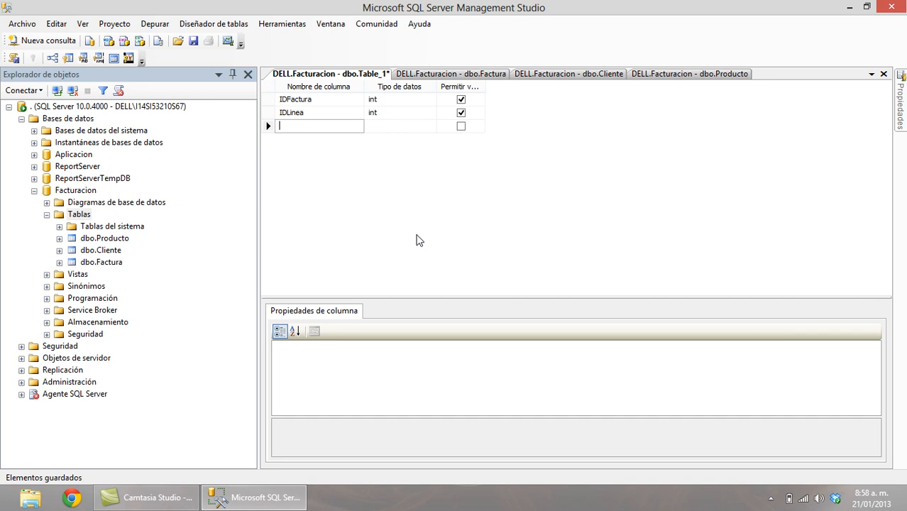
Add an IDProducto nvarchar(13) column and widen the Permitir valores NULL header.
text(IDProducto)
key(Tab)
text(nv)
key(Right)
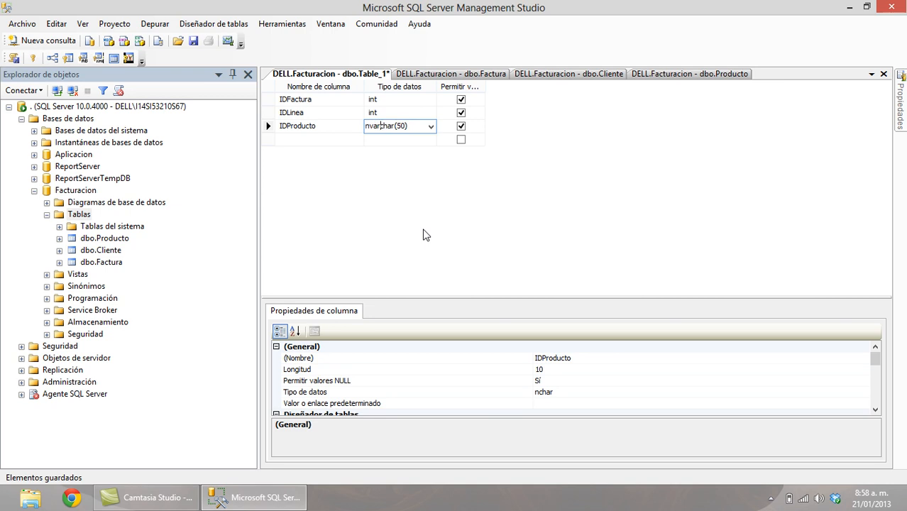
key(Right)
key(Right)
key(Right)
key(shift+Right)
key(shift+Right)
text(13)
key(Tab)
key(Tab)
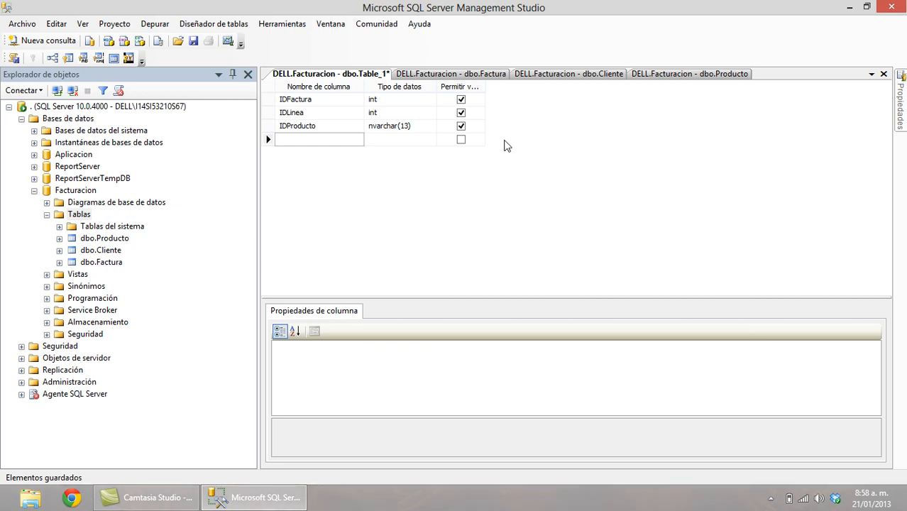
drag(483, 84, 546, 88)
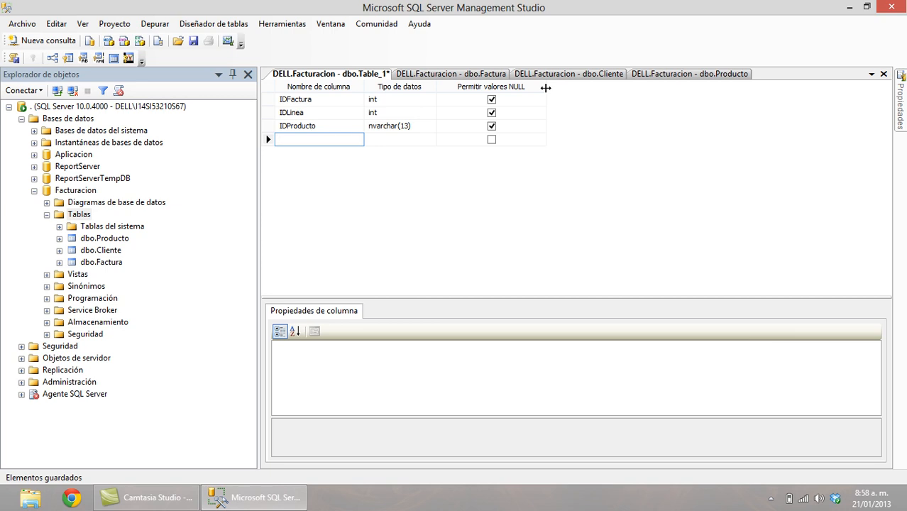
Add Descripcion nvarchar(50), Precio money and a Cantidad column.
text(Descripcion)
key(Tab)
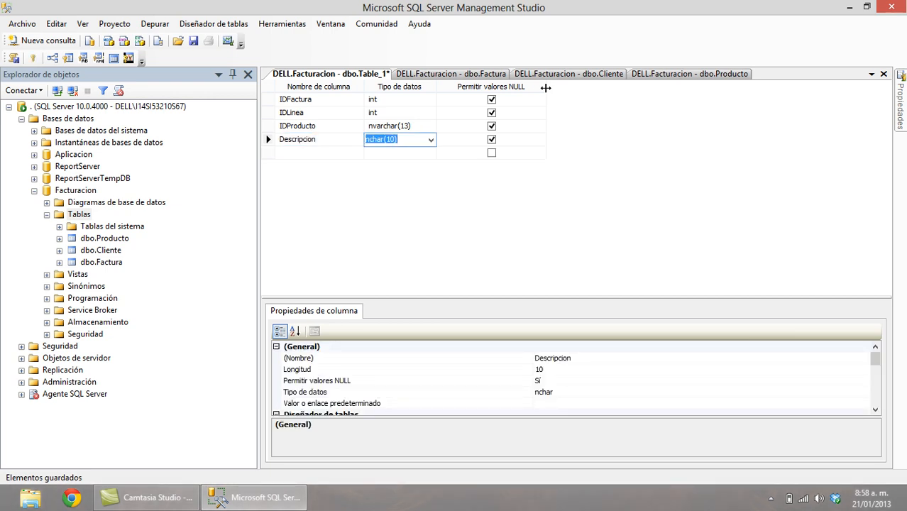
text(nv)
key(Tab)
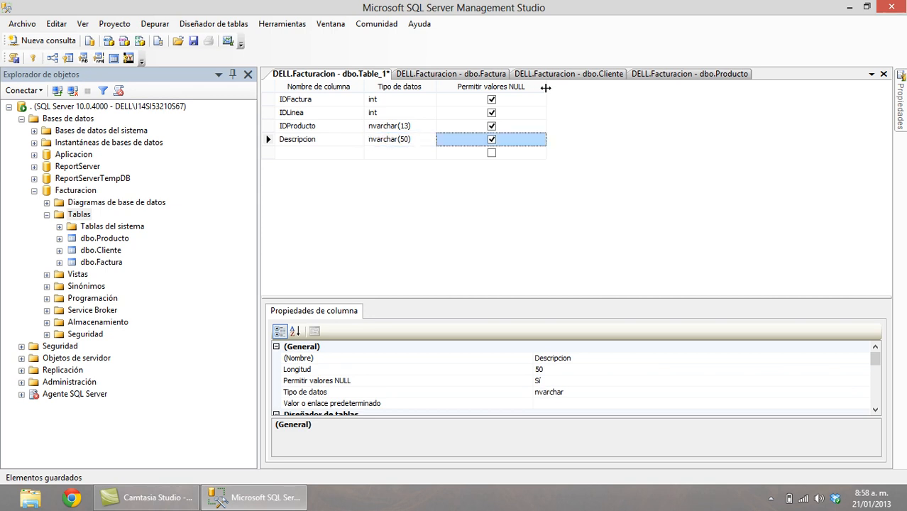
key(Tab)
text(Precio)
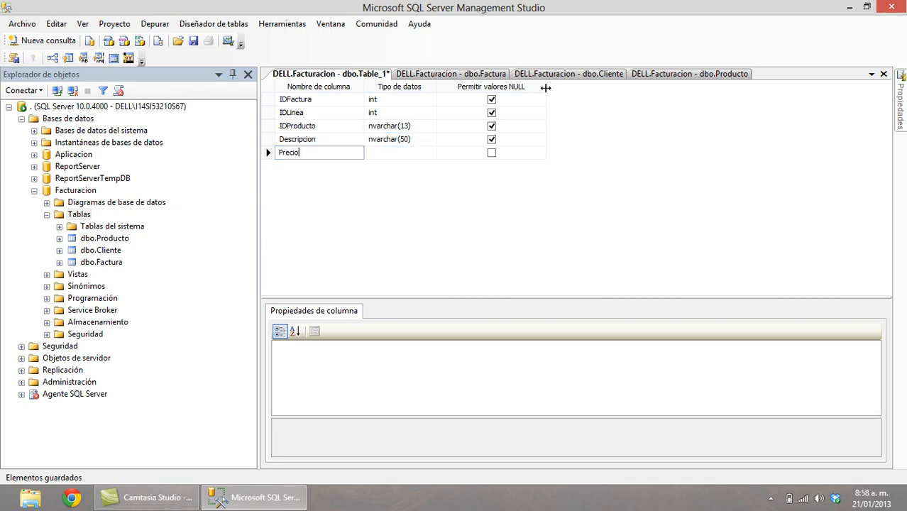
key(Tab)
text(m)
key(Tab)
key(Tab)
text(Cant)
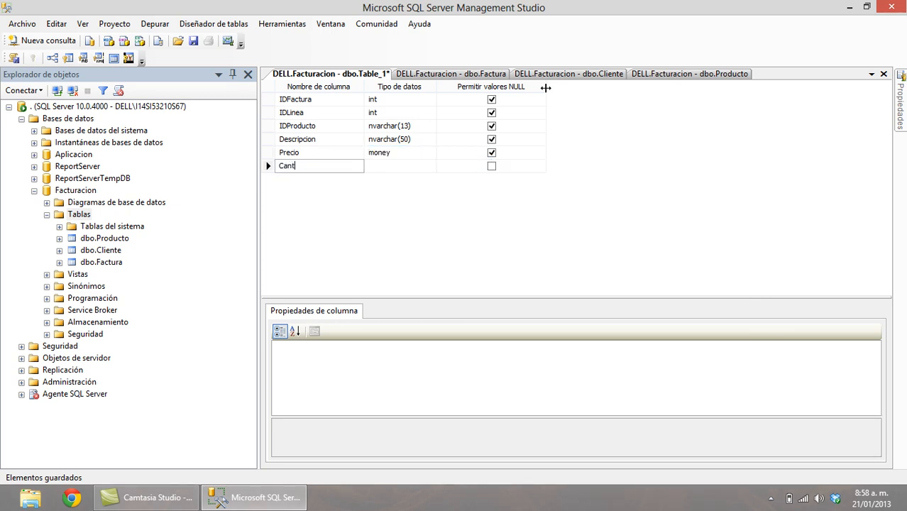
text(idad)
key(Tab)
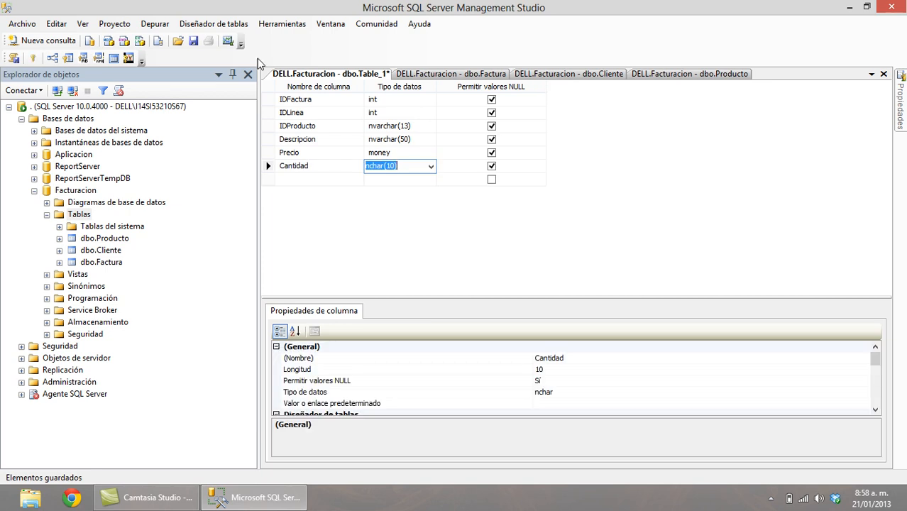
Set IDLinea's identity specification to Yes.
click(267, 100)
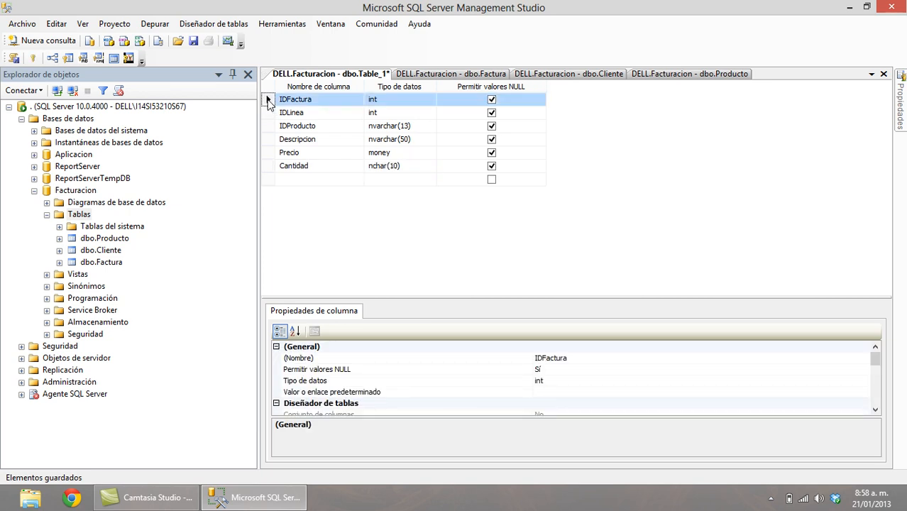
key(shift+Down)
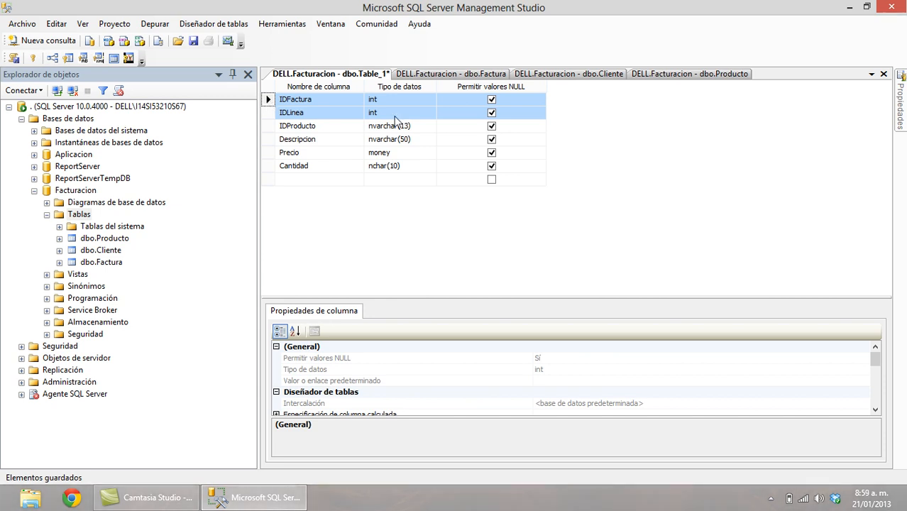
click(346, 114)
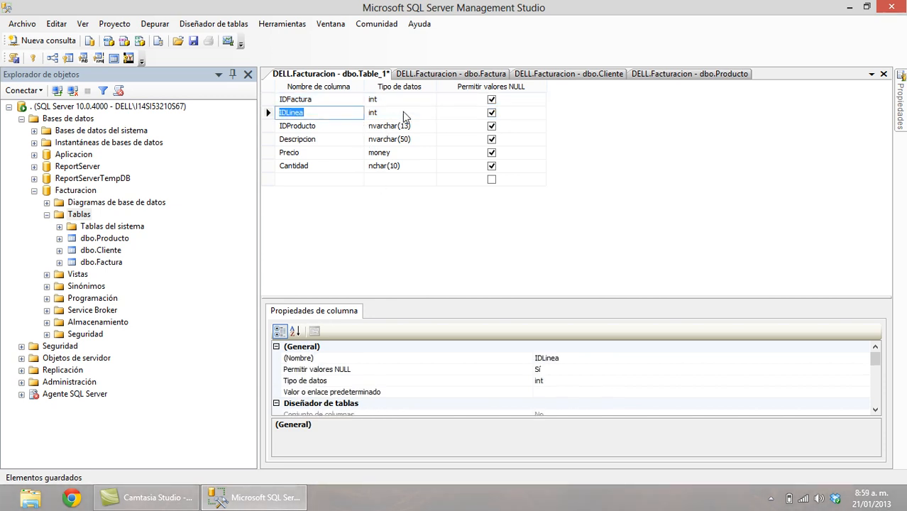
drag(406, 297, 406, 233)
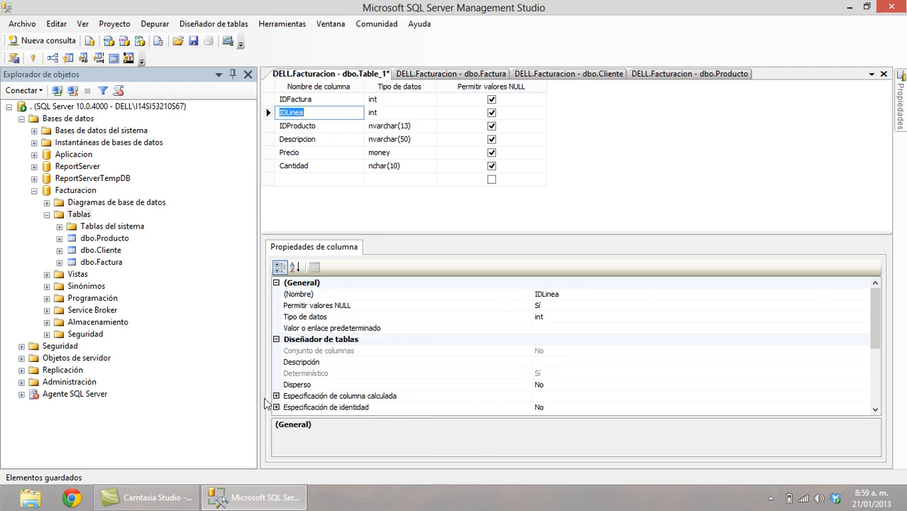
click(276, 408)
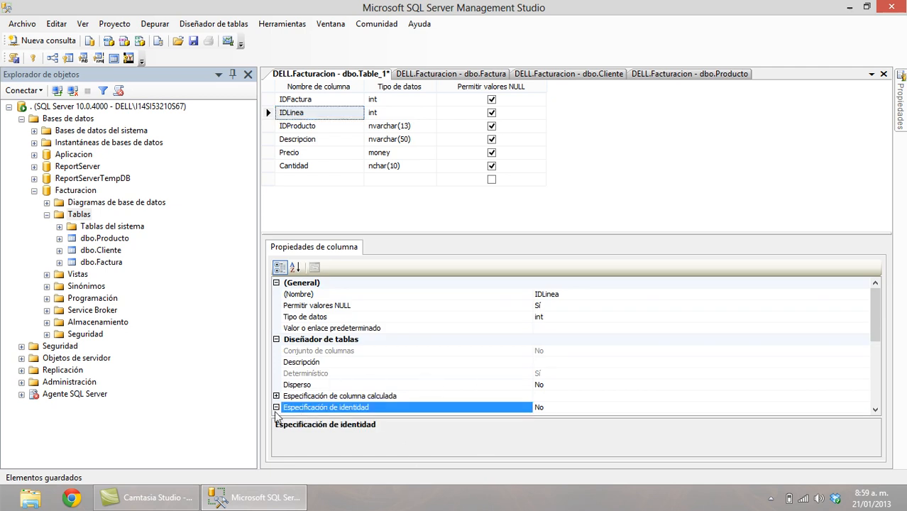
scroll(610, 369, down, 1)
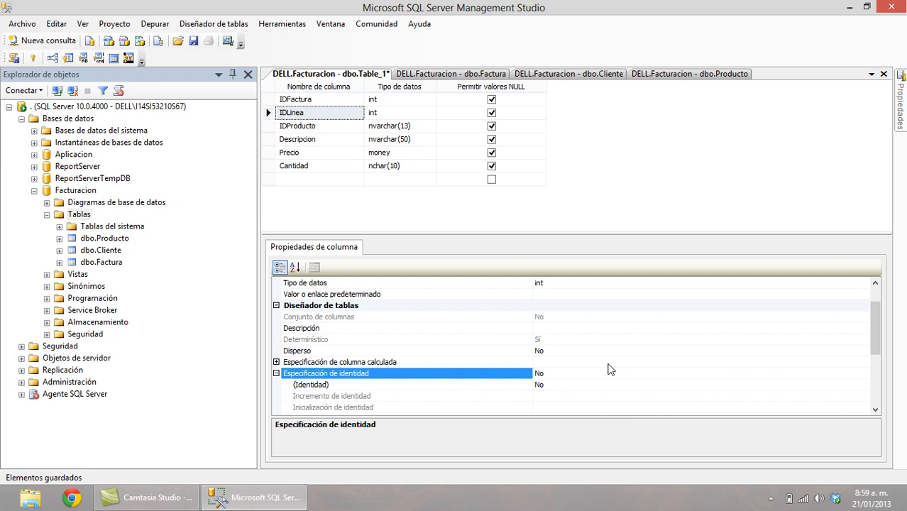
double_click(513, 385)
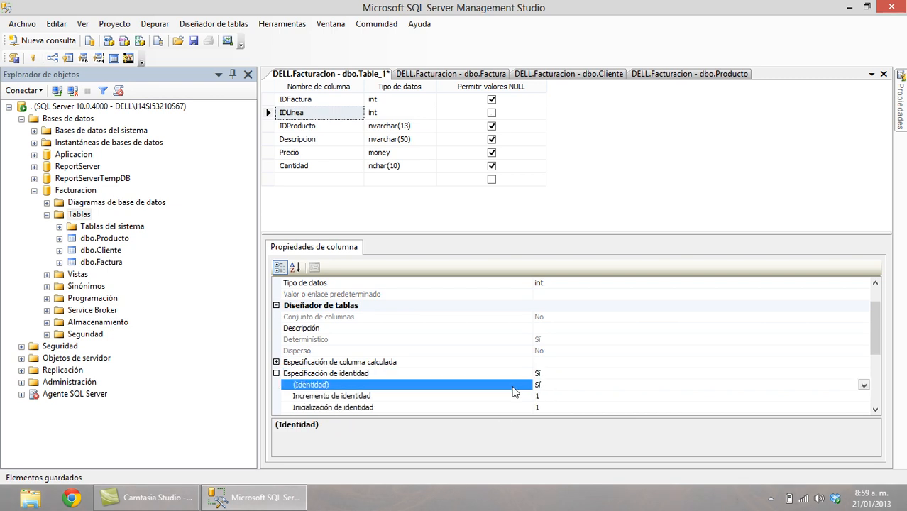
Make IDFactura and IDLinea the joint primary key and disallow nulls in the other columns.
click(267, 100)
shift+click(269, 116)
click(32, 60)
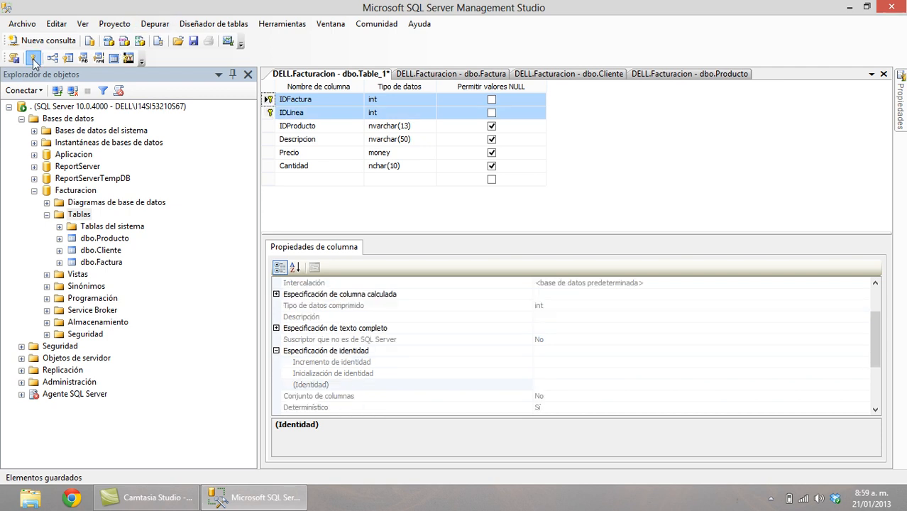
click(492, 127)
click(492, 139)
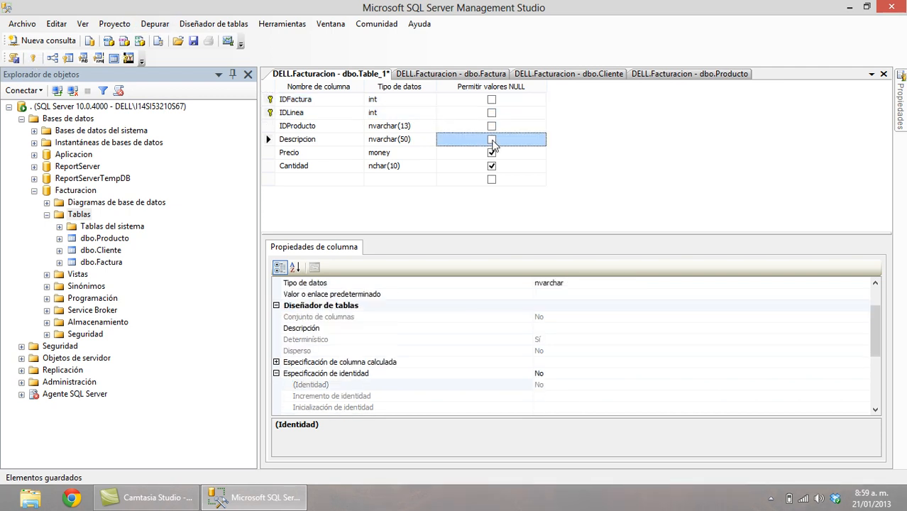
click(492, 153)
click(492, 166)
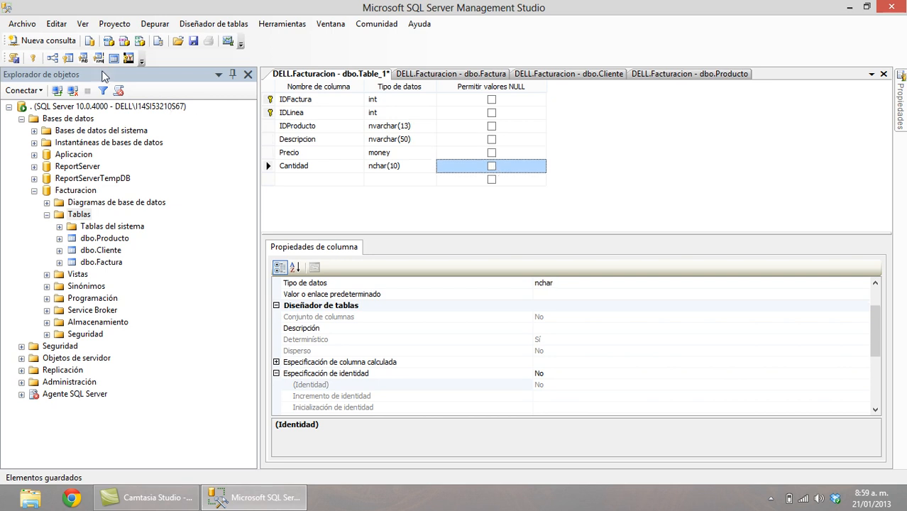
Save the table as DetalleFactura.
click(193, 41)
text(DetalleFactura)
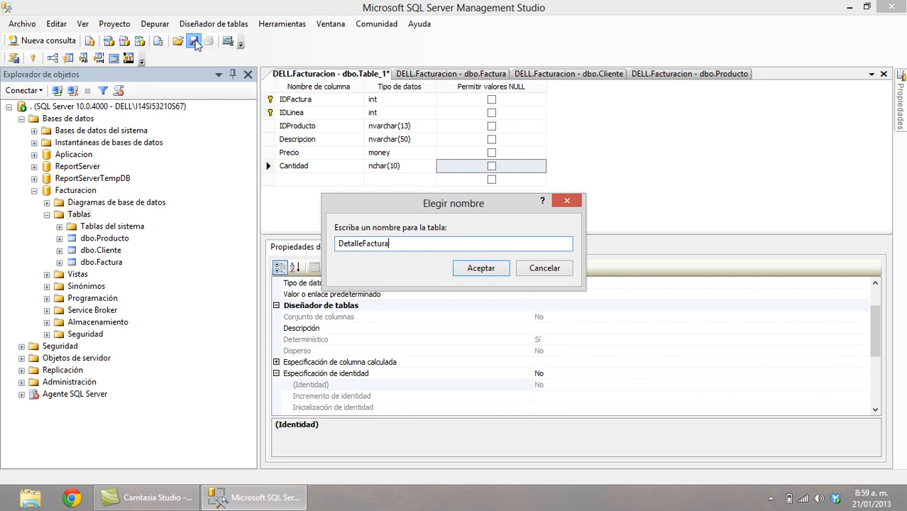
click(481, 268)
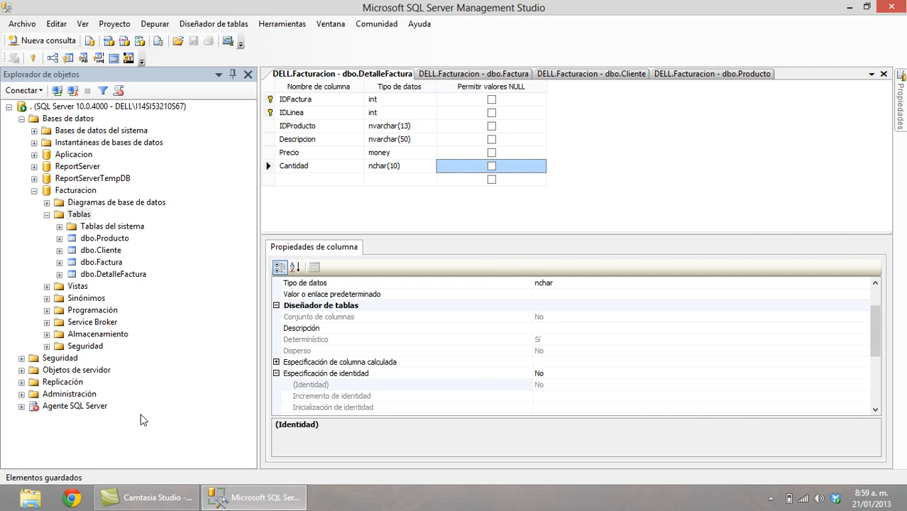
In Producto's design, disallow nulls for Descripcion, Precio and Stock and allow them for Notas.
click(90, 238)
right_click(92, 238)
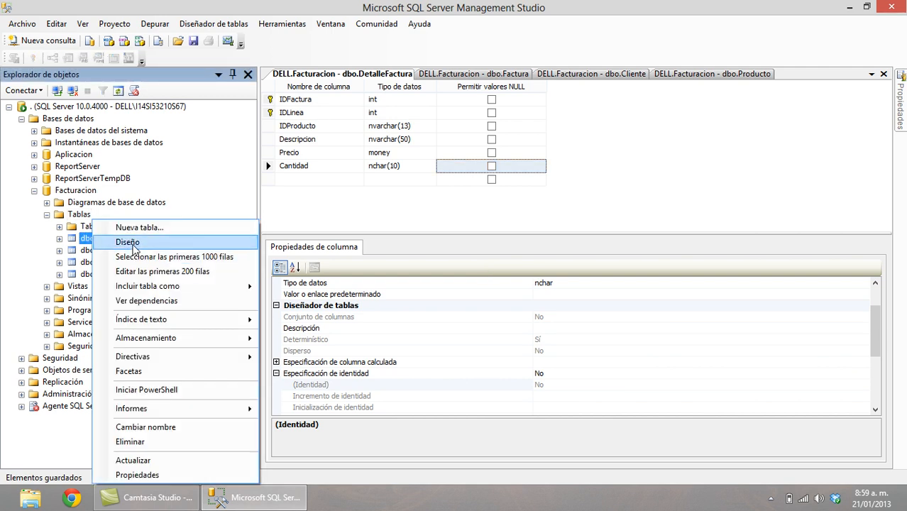
click(133, 243)
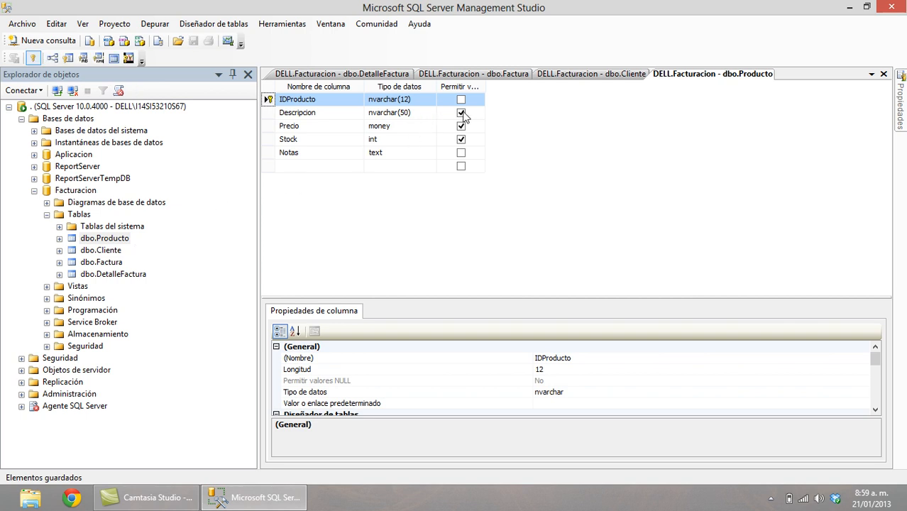
click(461, 113)
click(460, 125)
click(462, 140)
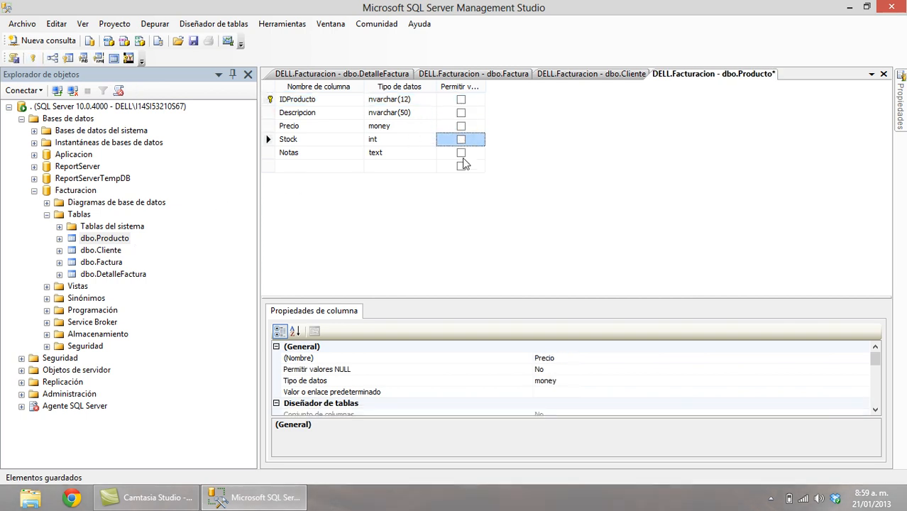
click(461, 154)
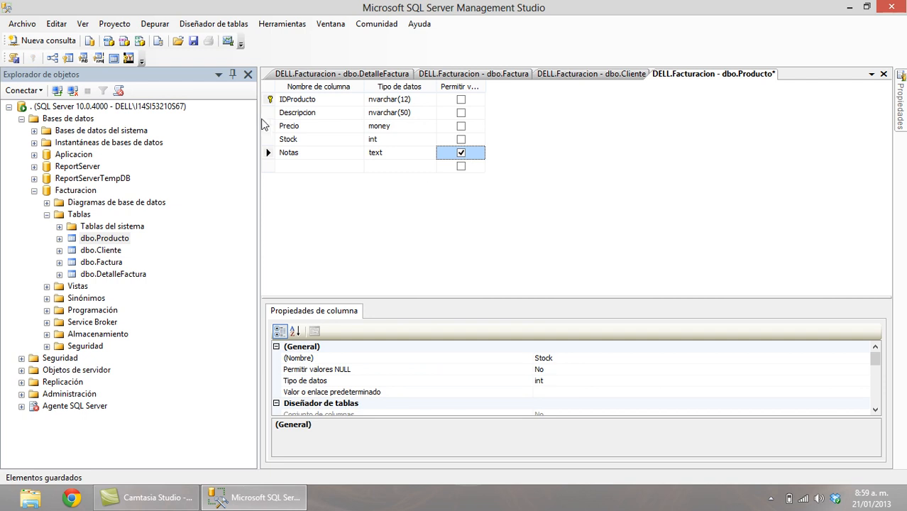
Cancel the blocked save of Producto and close its designer without saving.
click(194, 42)
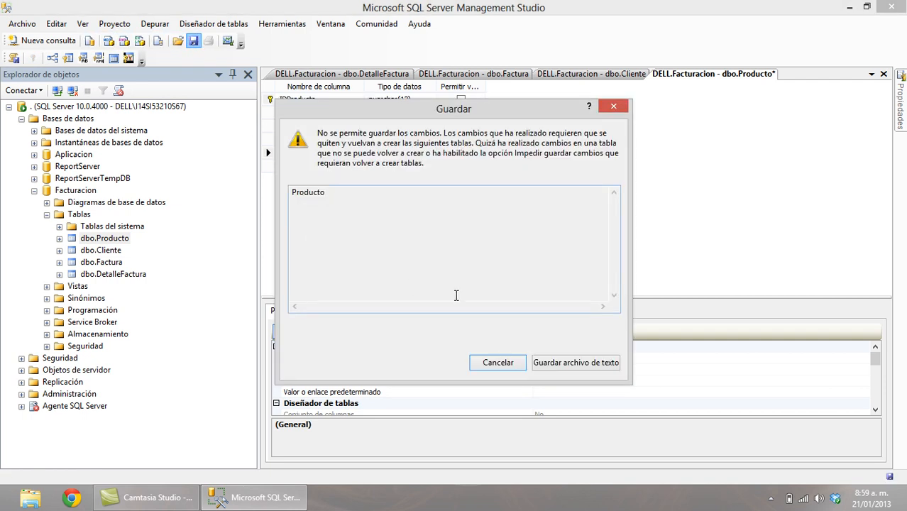
click(500, 363)
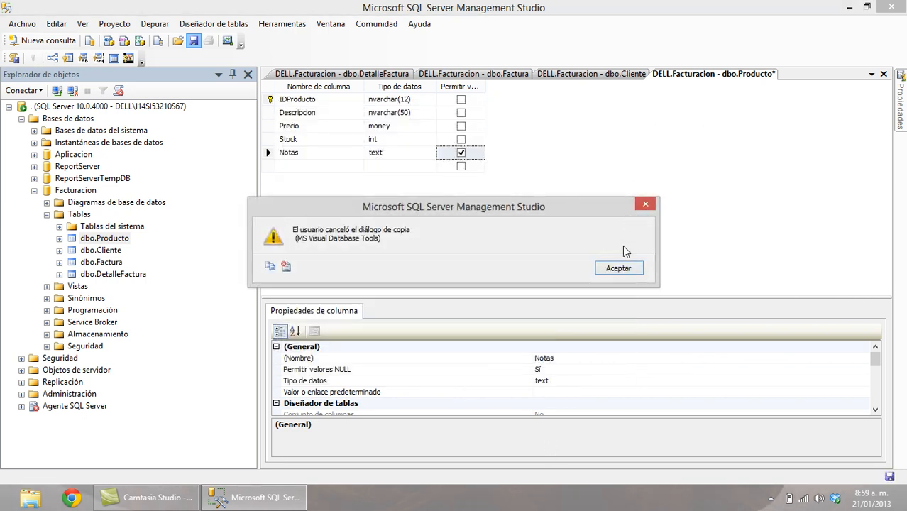
click(619, 269)
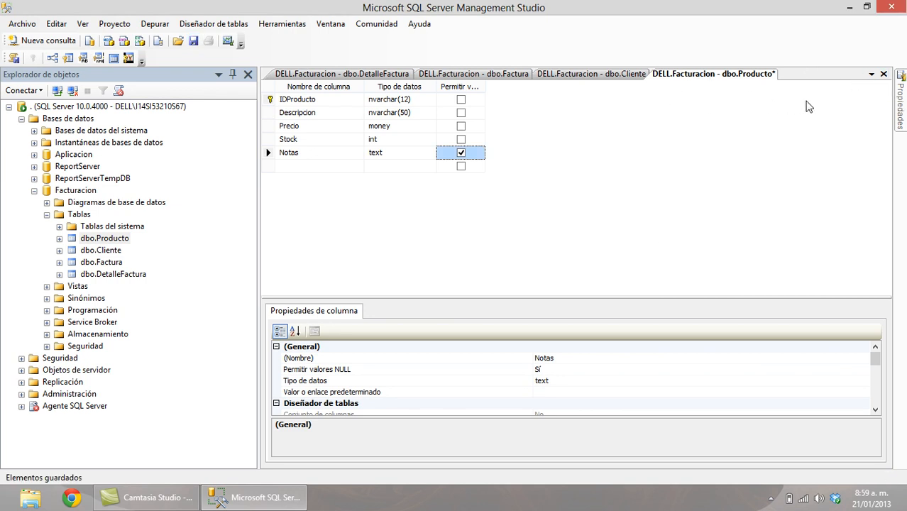
click(884, 74)
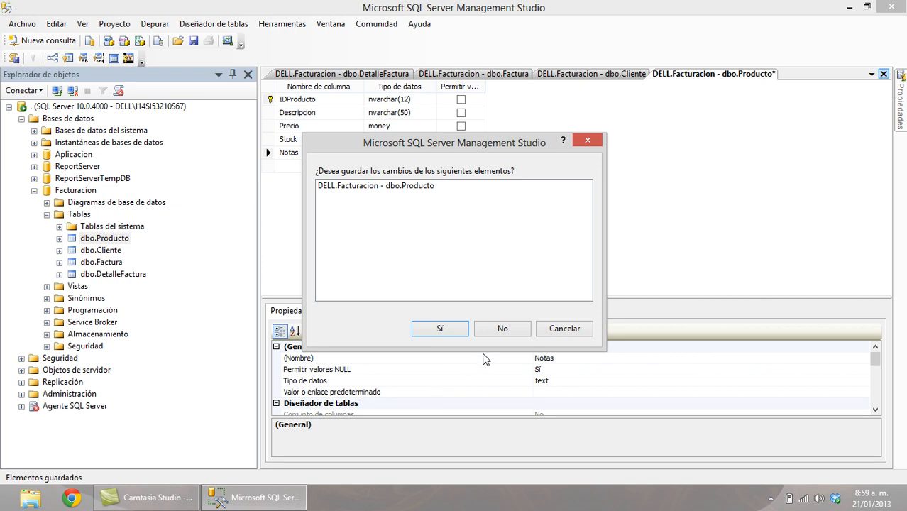
click(502, 330)
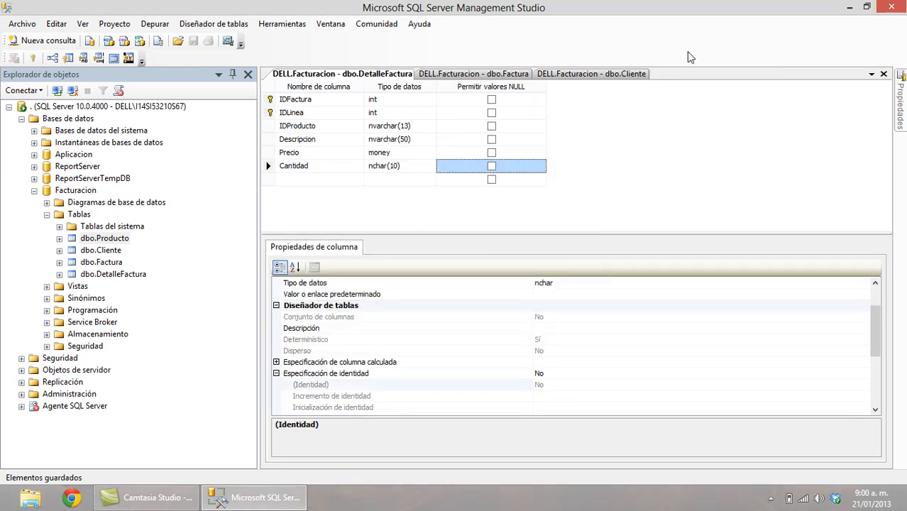
Close the remaining table designers, leaving the document area empty.
click(884, 73)
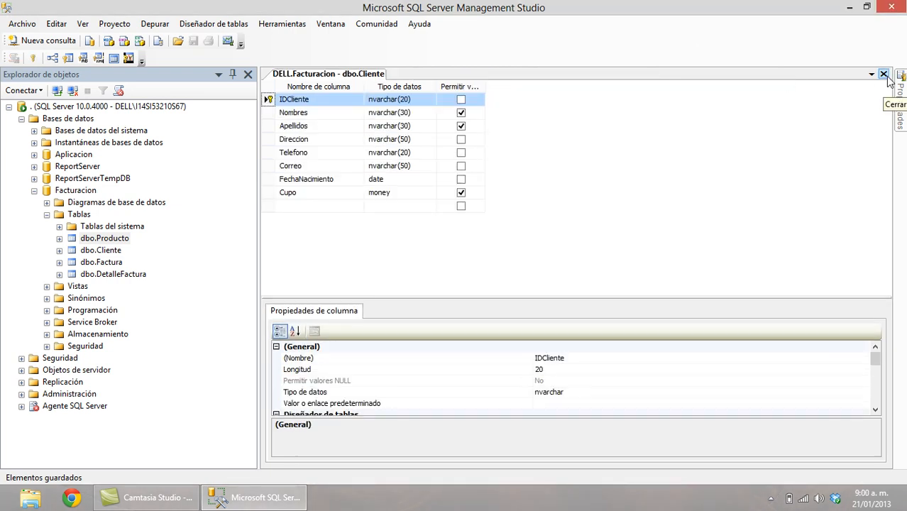
click(884, 74)
click(884, 74)
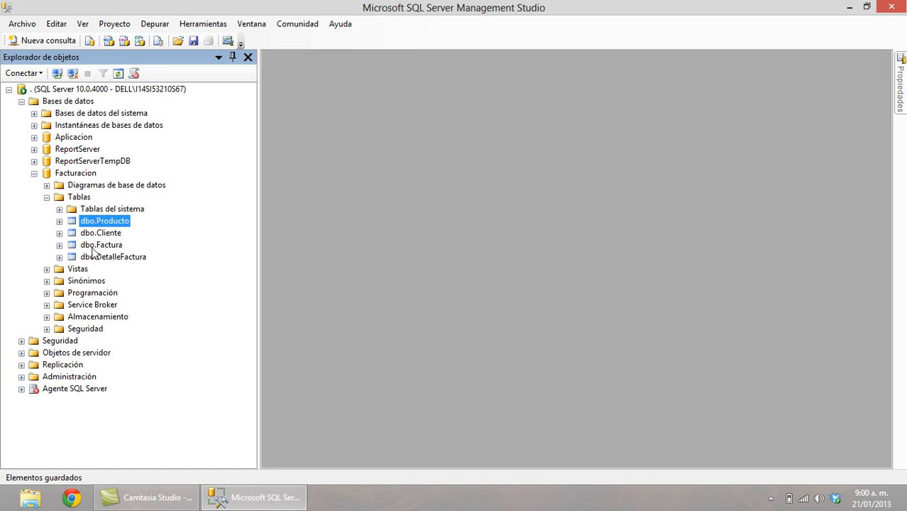
click(116, 246)
right_click(115, 247)
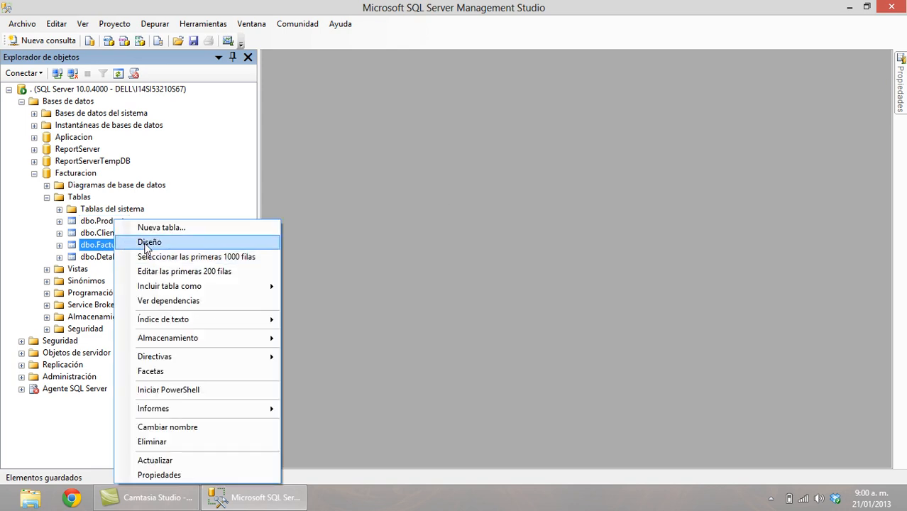
click(149, 242)
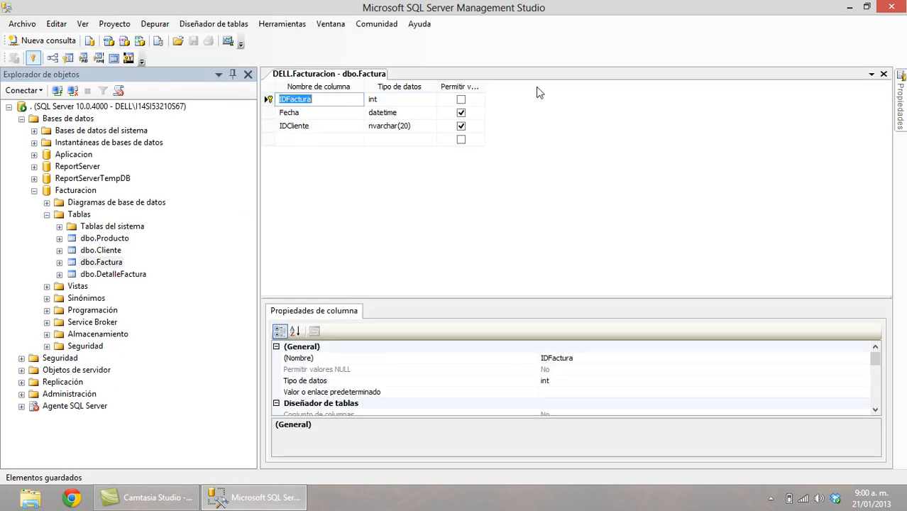
click(461, 112)
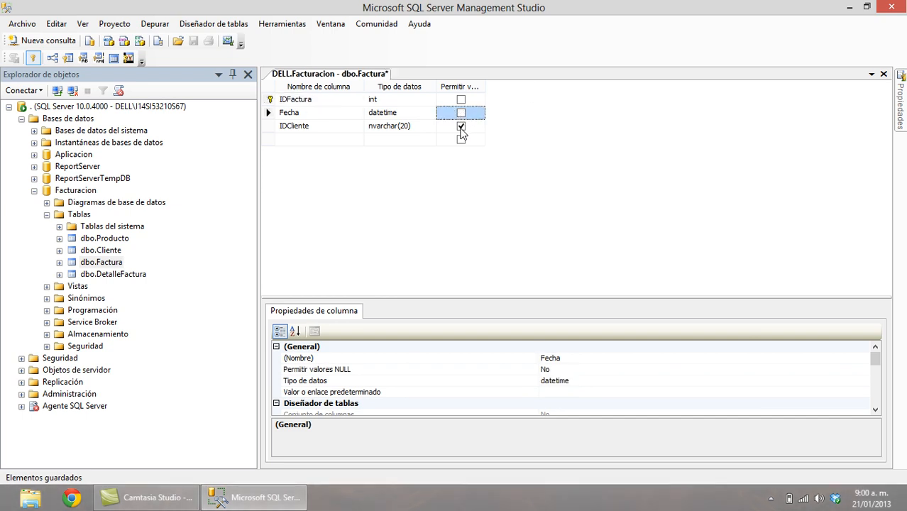
click(461, 126)
click(193, 42)
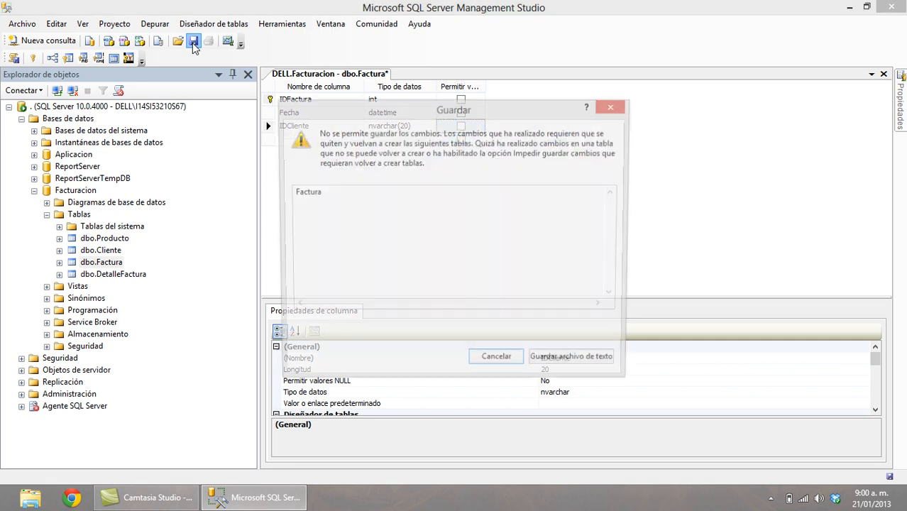
click(487, 363)
click(618, 268)
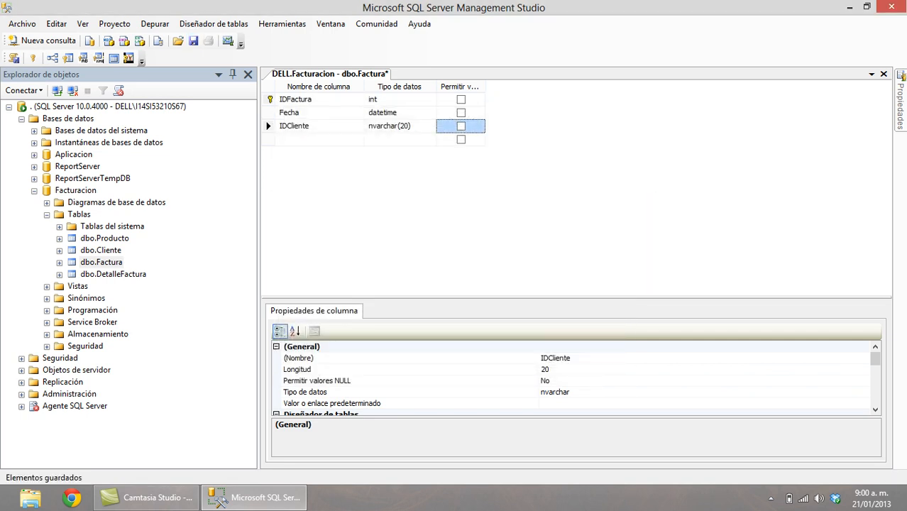
click(883, 74)
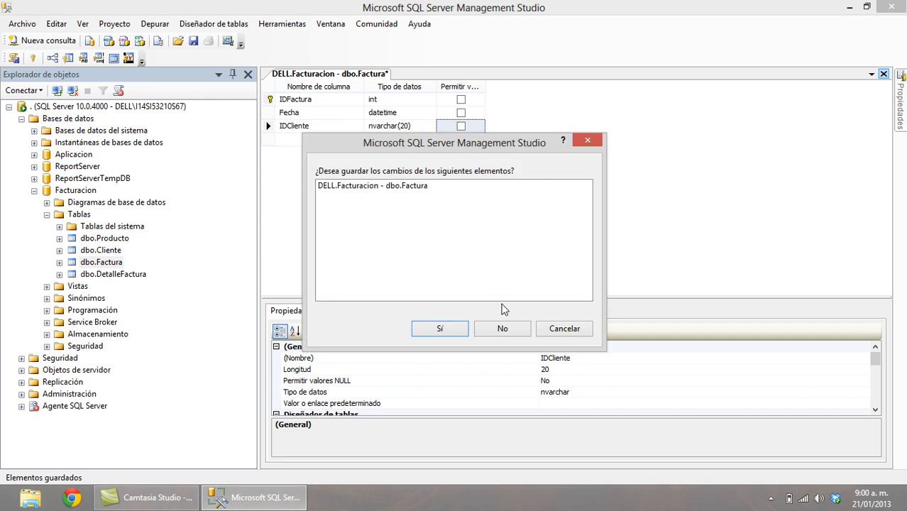
click(502, 329)
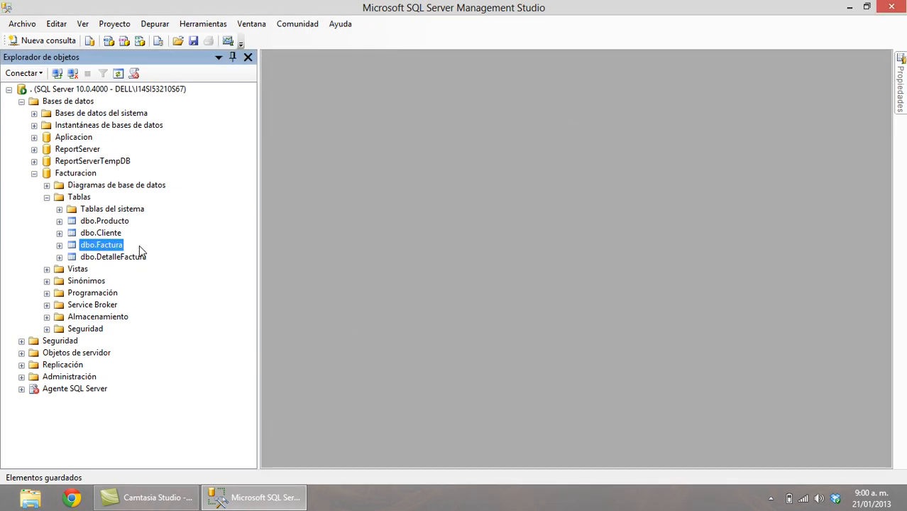
right_click(116, 259)
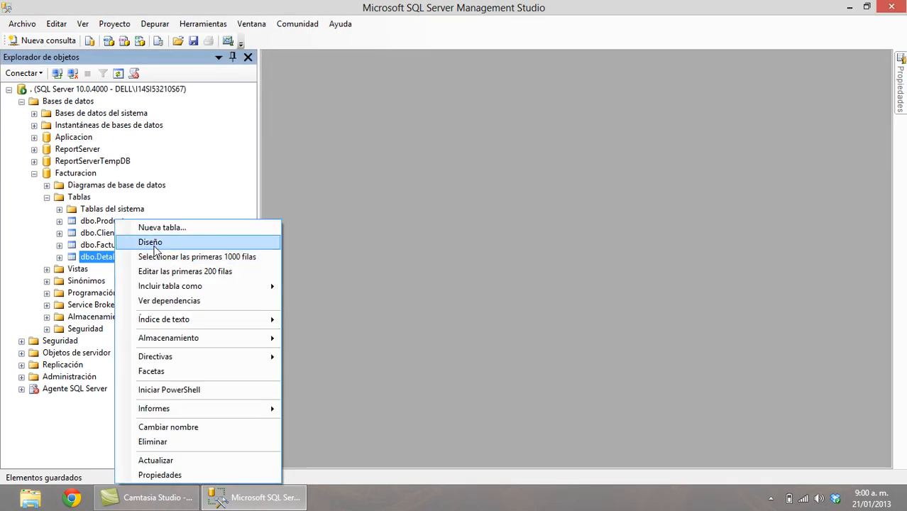
click(152, 242)
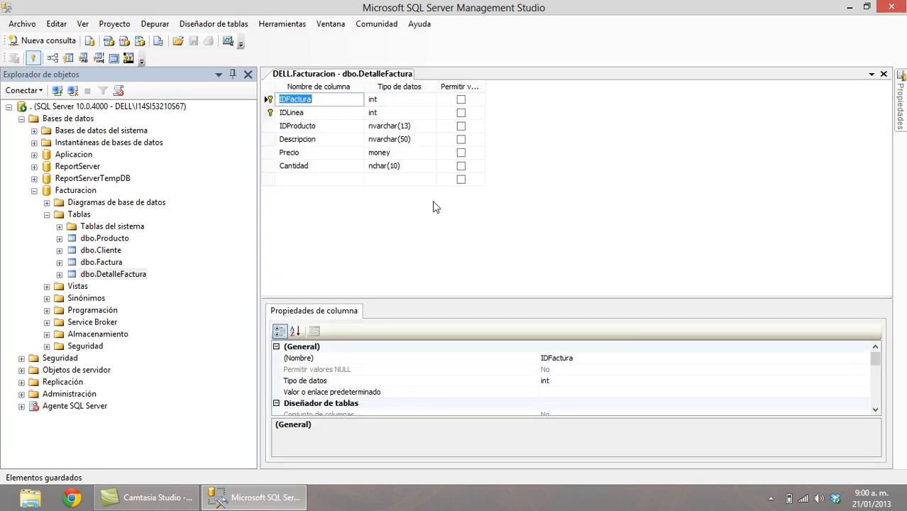
click(884, 74)
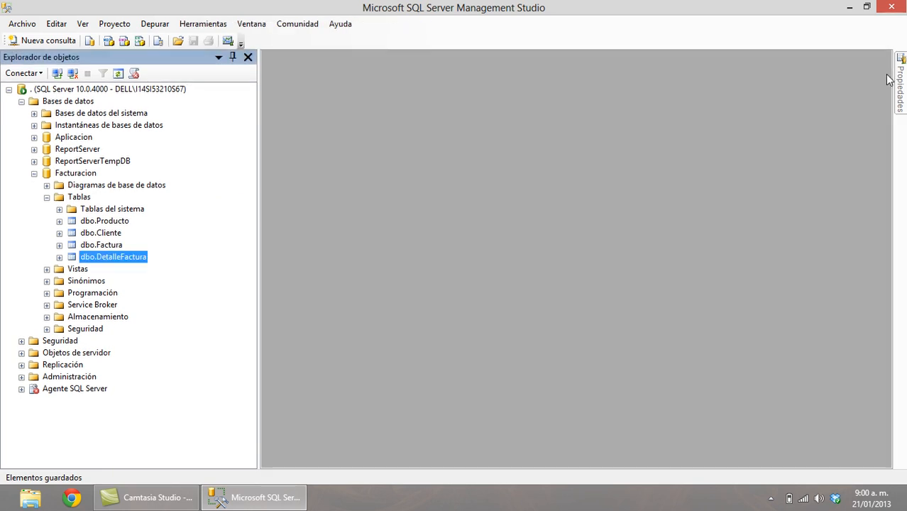
Delete dbo.Producto, dbo.Cliente and dbo.Factura, confirming each deletion.
click(93, 222)
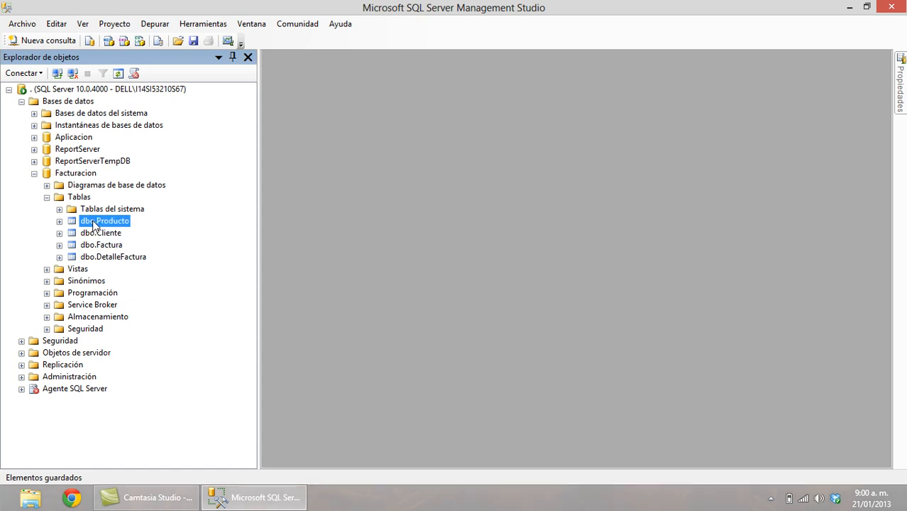
key(Delete)
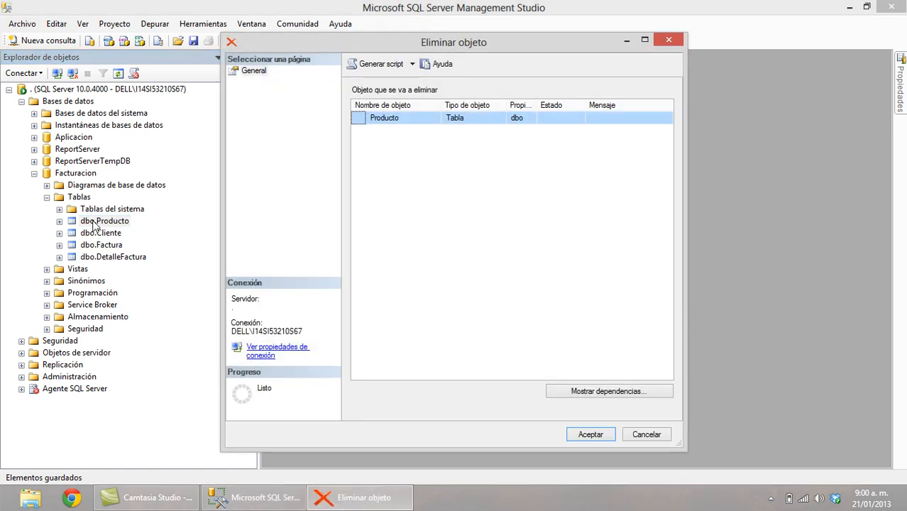
key(Return)
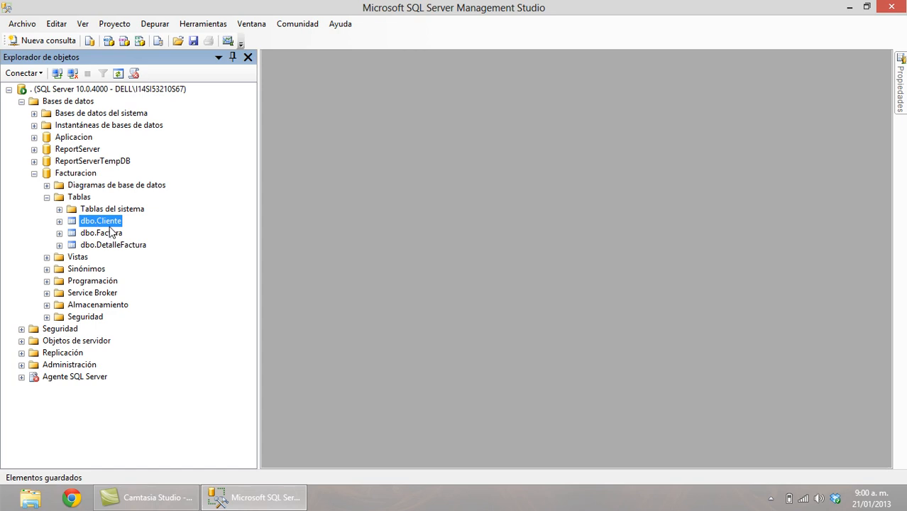
key(Delete)
key(Return)
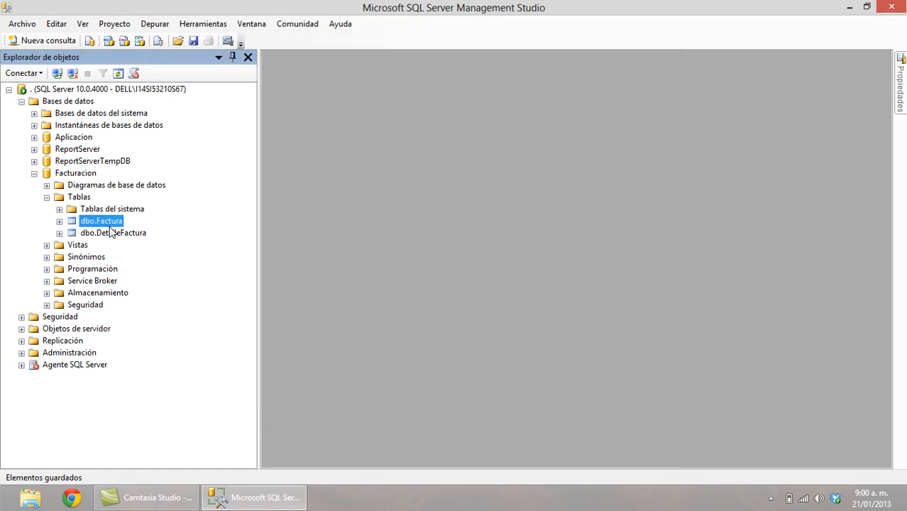
key(Delete)
key(Return)
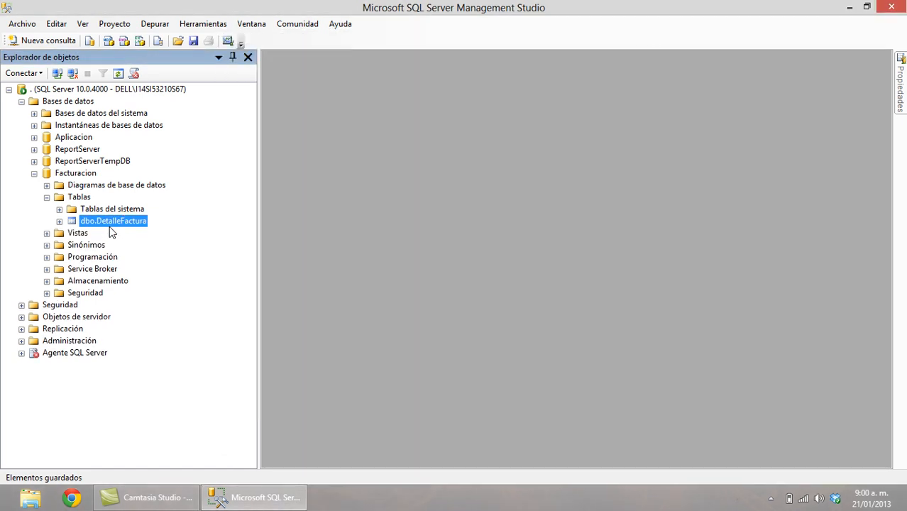
Start a new table with an IDProducto nvarchar(13) column.
click(68, 200)
right_click(69, 201)
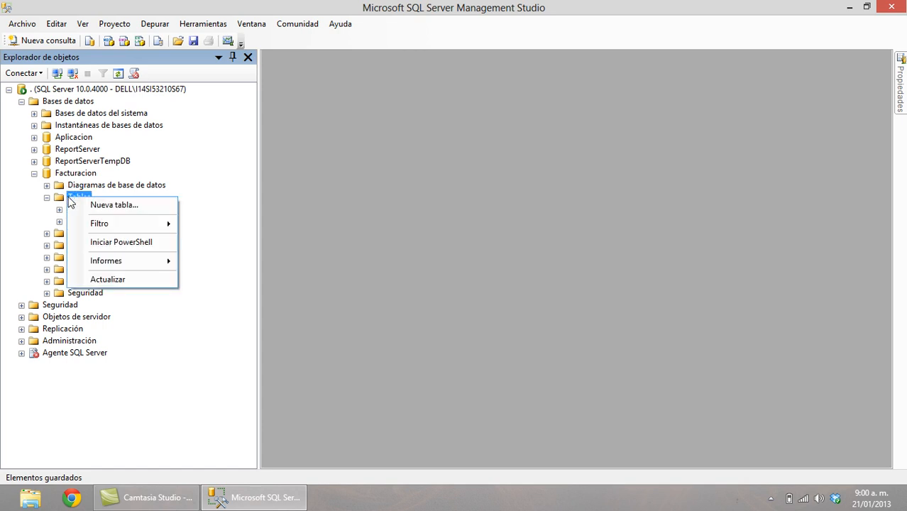
click(108, 205)
text(IDp)
text(Producto)
key(Tab)
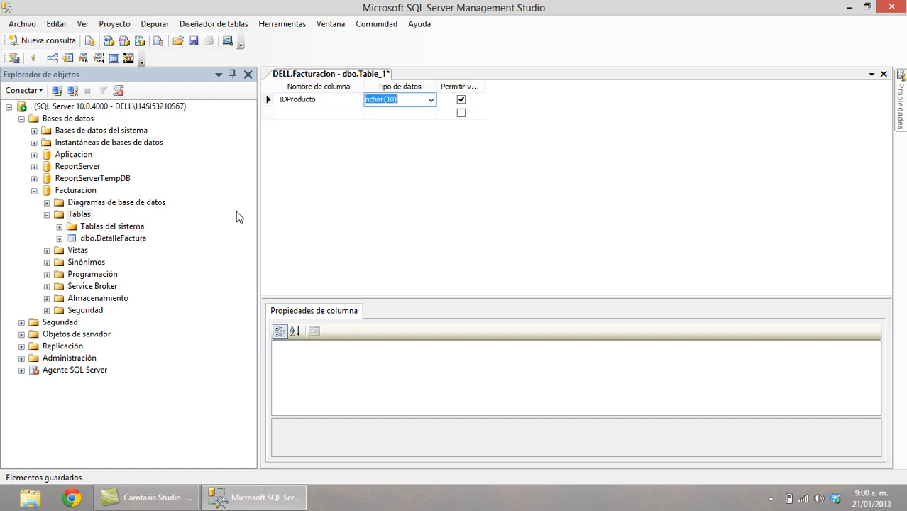
text(nvar)
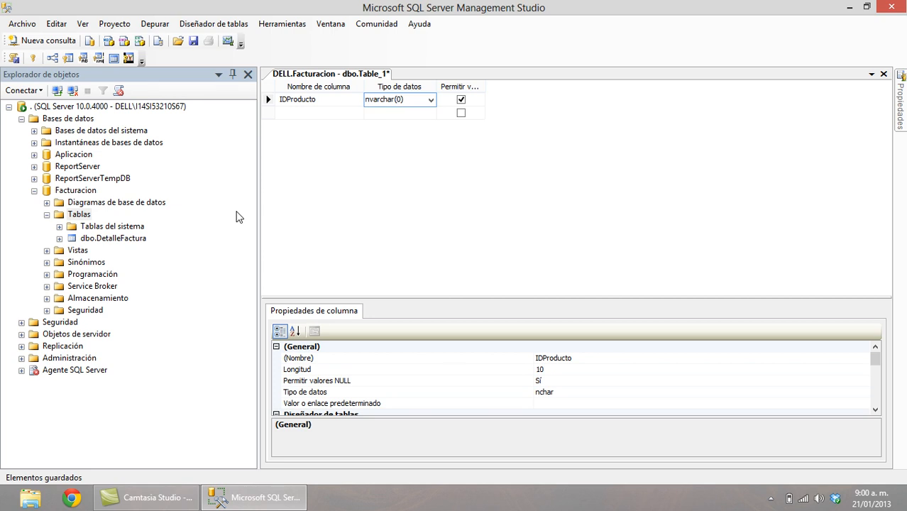
text(3))
key(Tab)
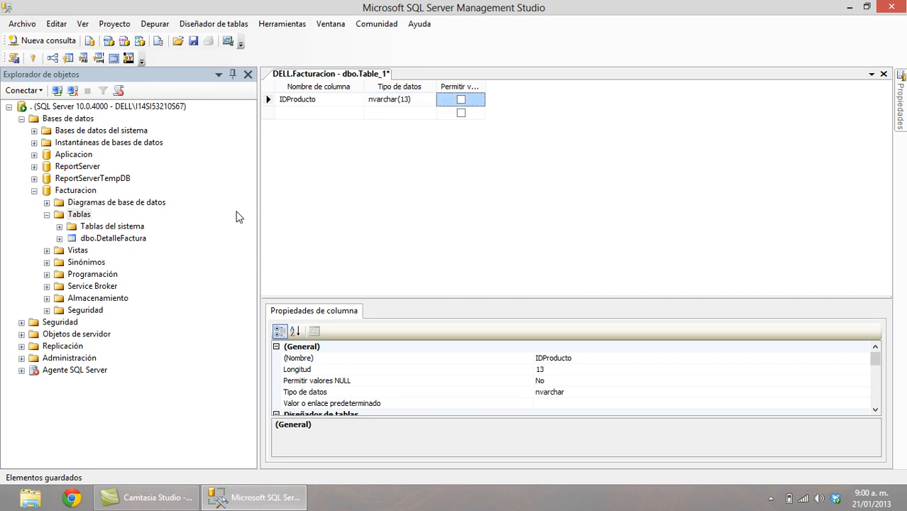
key(Tab)
Add Descripcion nvarchar(50) and Precio money columns.
text(Desc)
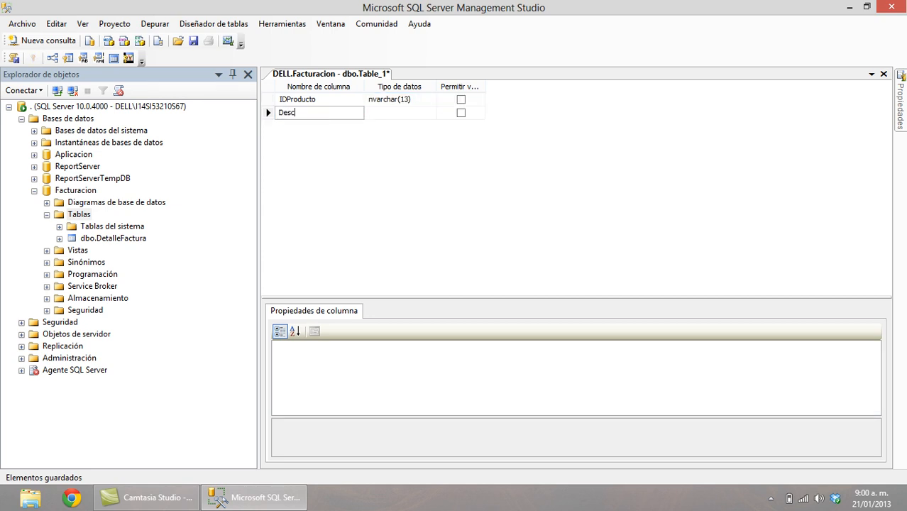
text(ripcion)
key(Tab)
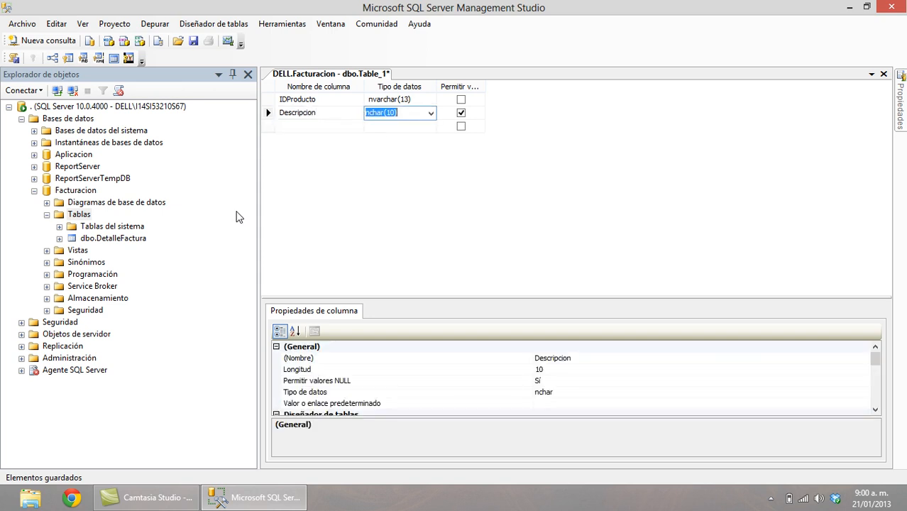
text(nvar)
key(Tab)
key(space)
key(Tab)
text(Pr)
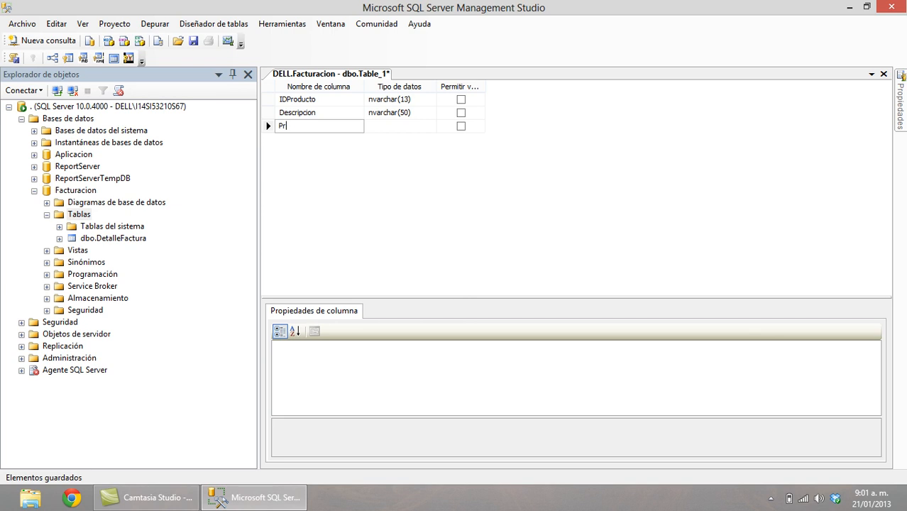
text(ecio)
key(Tab)
text(money)
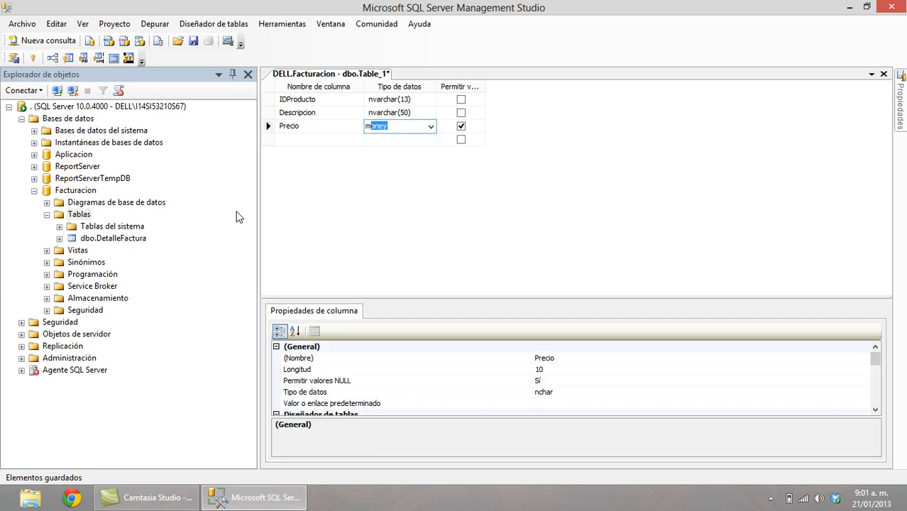
key(Tab)
key(Tab)
Add a Stock int column and a nullable Notas text column.
text(St)
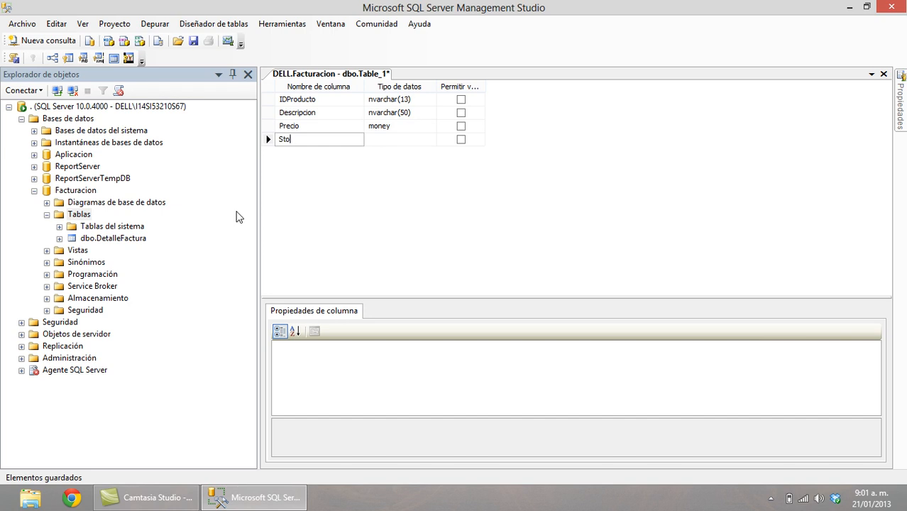
key(Tab)
text(t)
key(Tab)
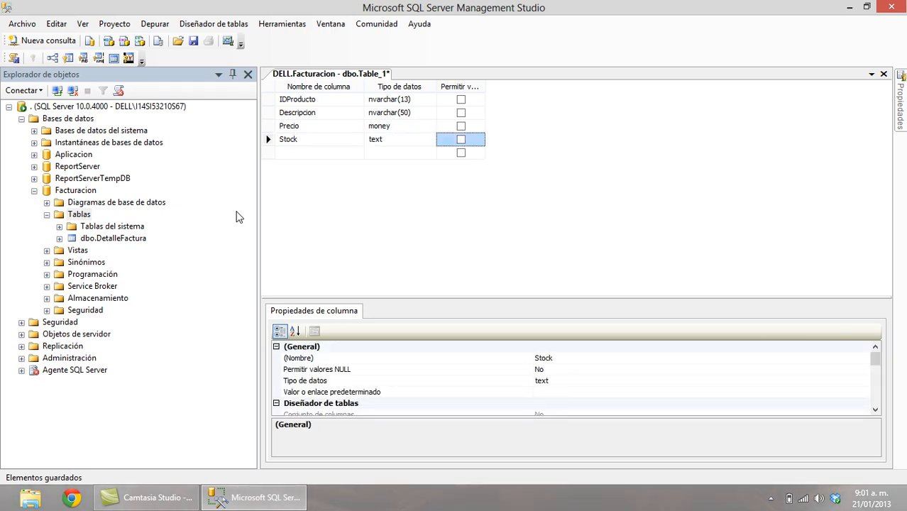
key(shift+Tab)
text(int)
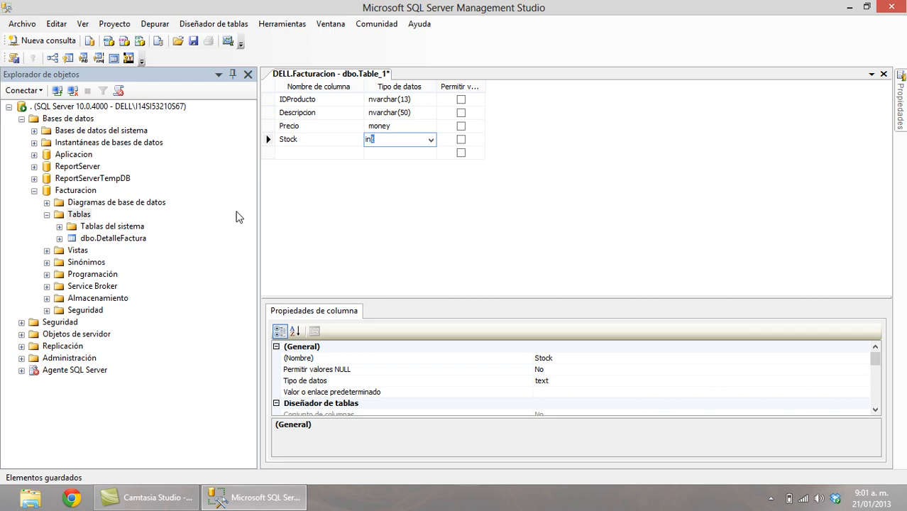
key(Tab)
key(Tab)
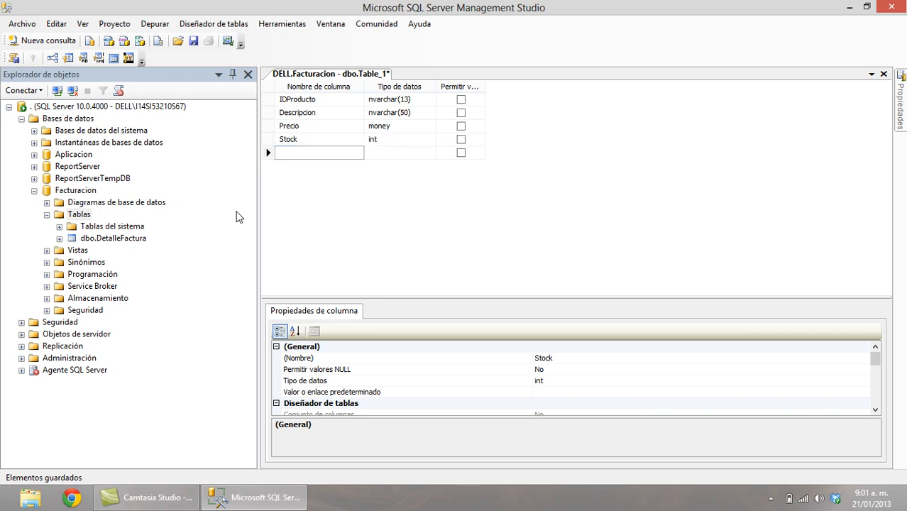
text(Notas)
key(Tab)
text(t)
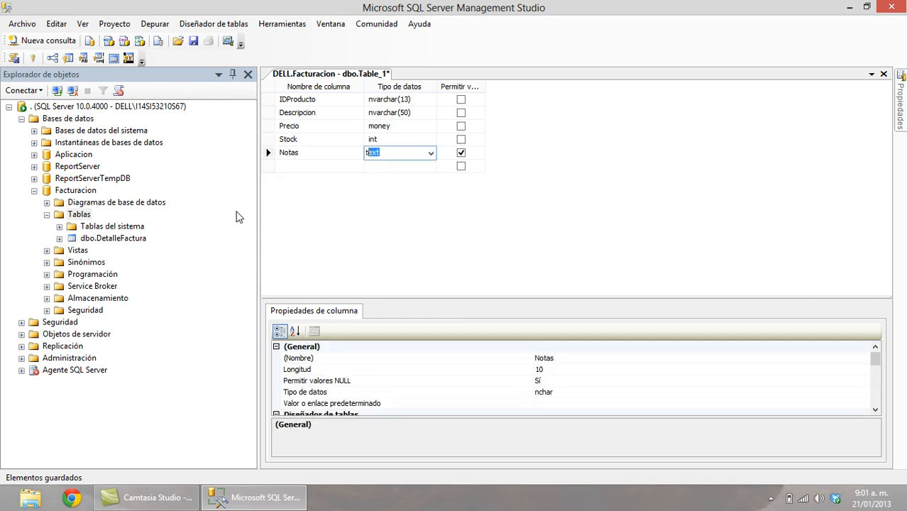
text(e)
key(Tab)
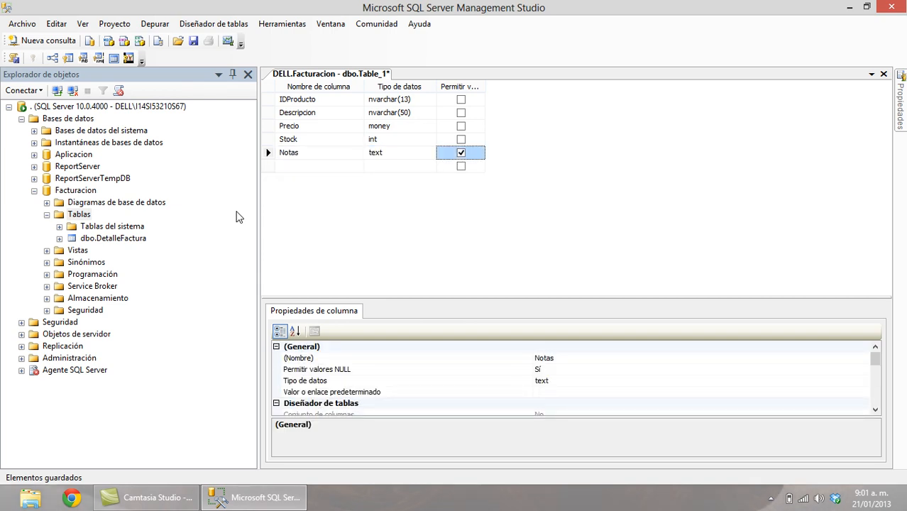
Pause the screen recorder from the system tray.
click(771, 499)
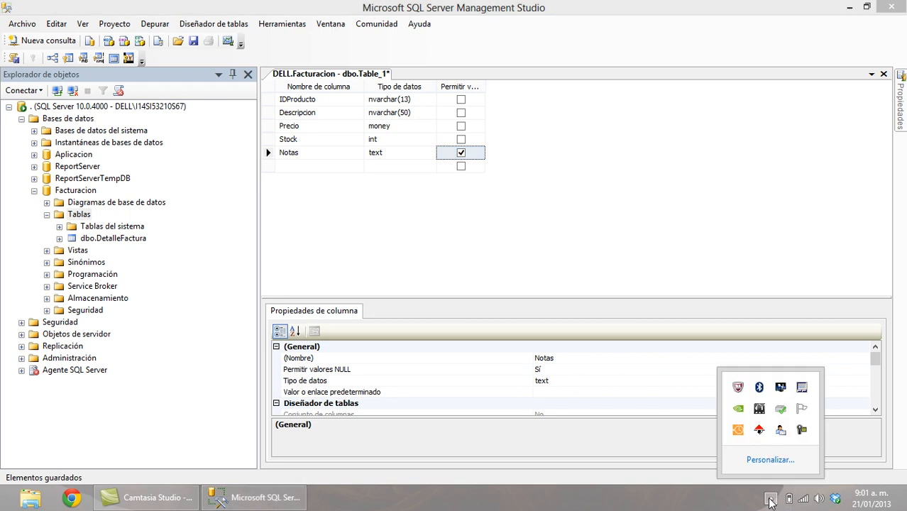
click(802, 429)
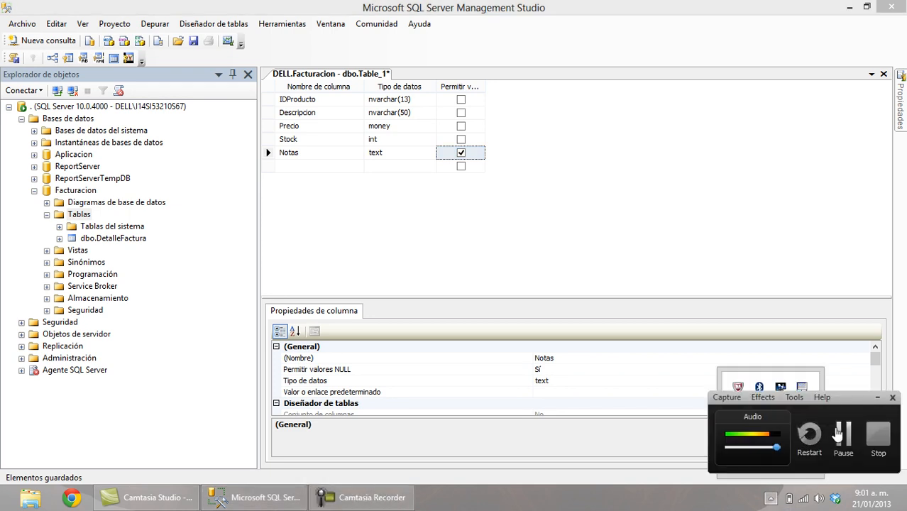
click(839, 433)
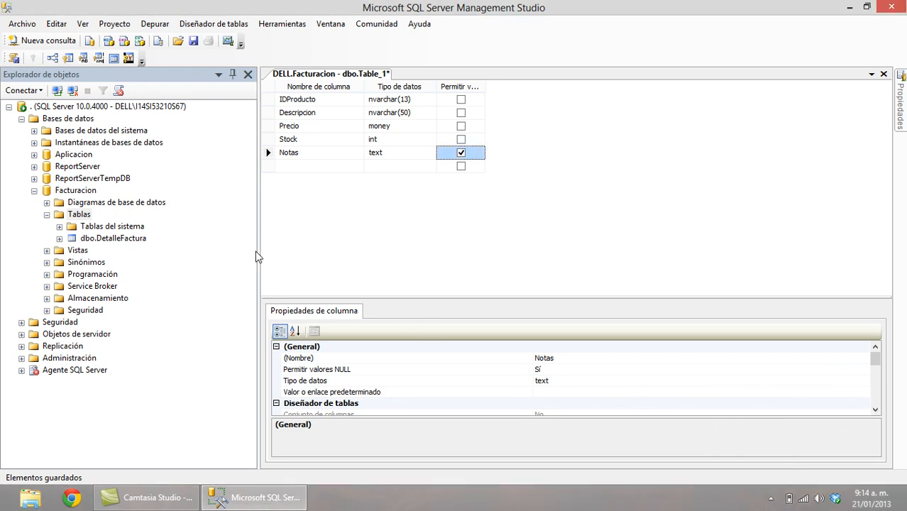
Start a new table in Facturacion with column IDProducto of type nvarchar(13).
right_click(85, 216)
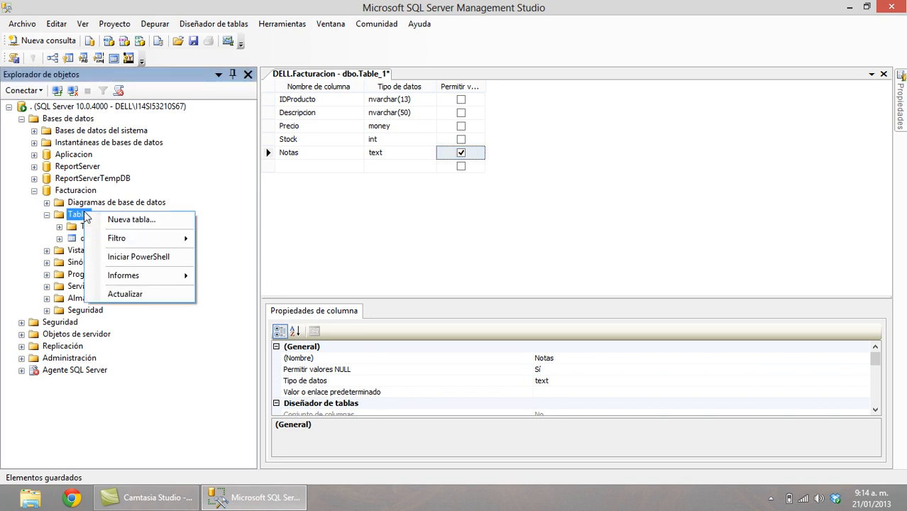
click(142, 222)
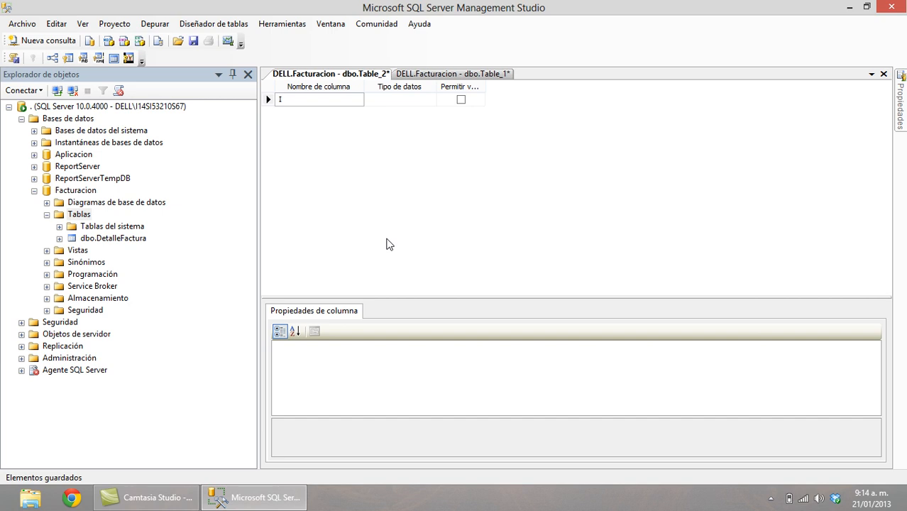
text(IDProducto)
key(Tab)
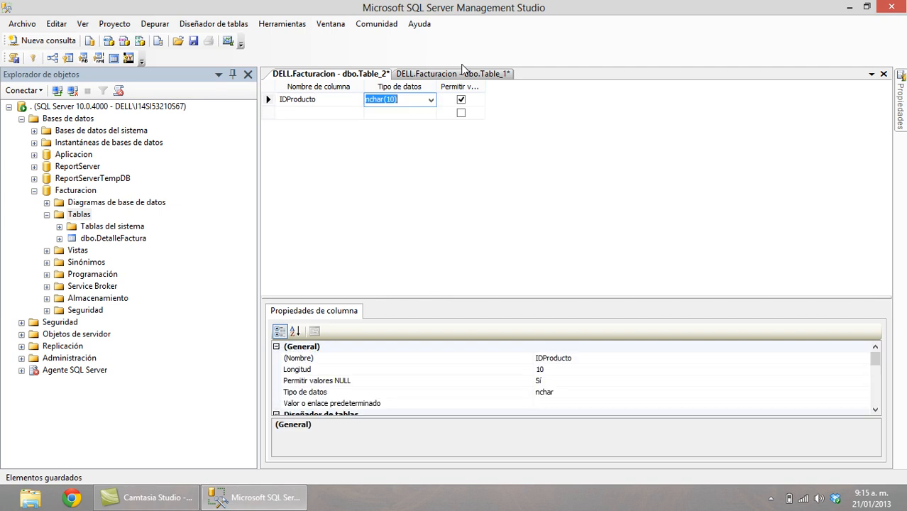
text(nv)
key(Right)
key(Right)
key(Right)
key(Right)
key(Right)
key(Right)
key(Right)
key(shift+Right)
key(shift+Right)
text(13)
key(Tab)
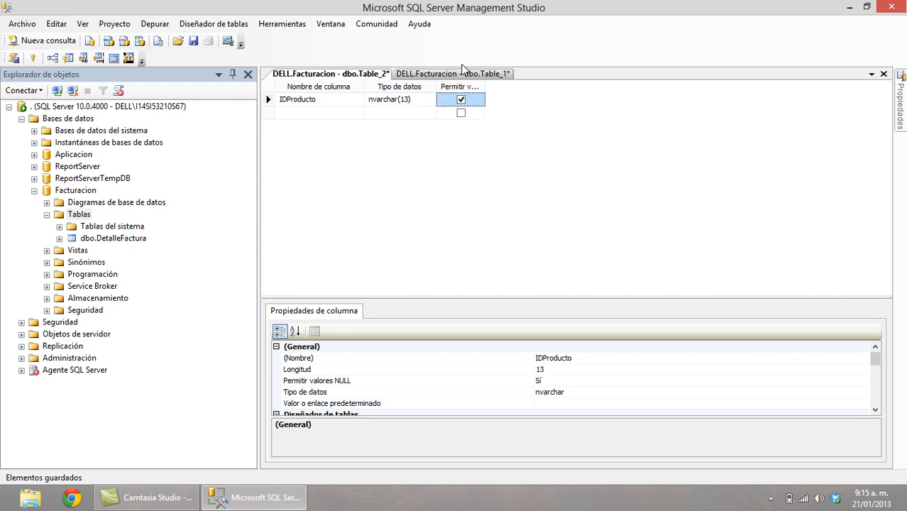
Add non-nullable columns Descripcion nvarchar(50) and Precio money.
key(Tab)
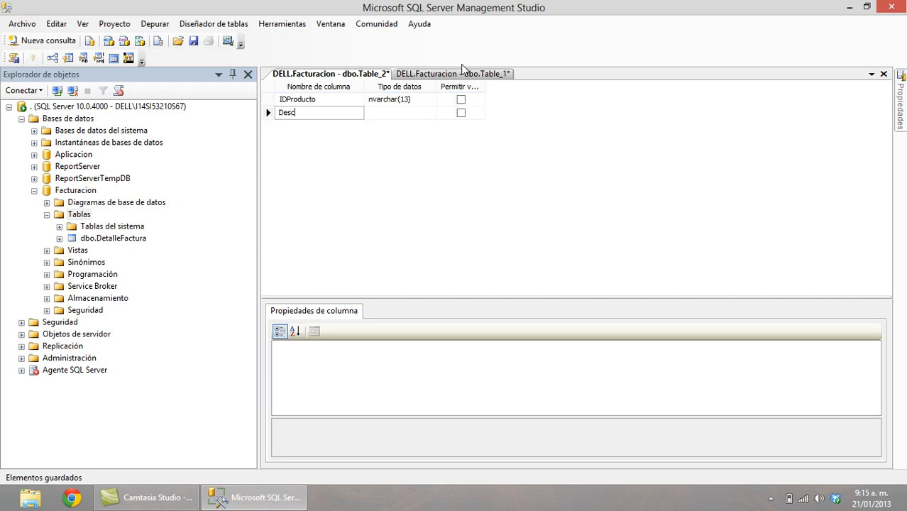
text(Descripcion)
key(Tab)
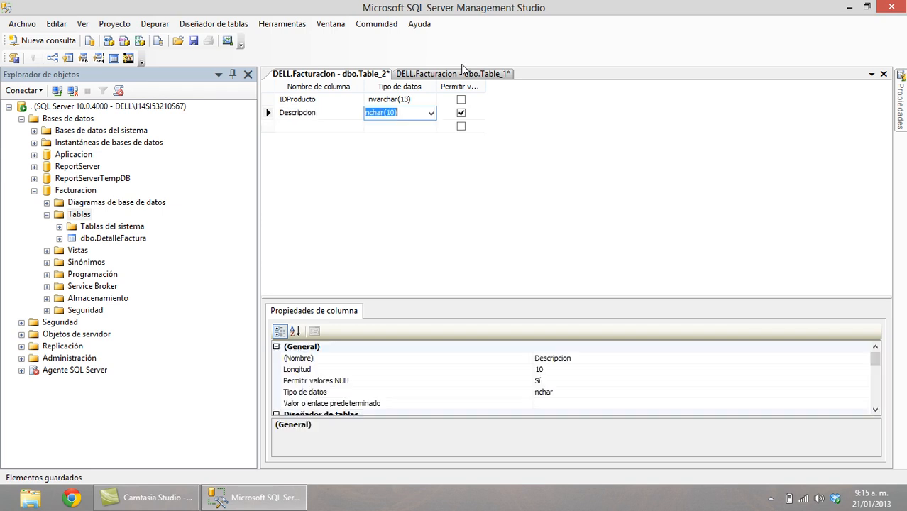
text(nvar)
key(Tab)
key(space)
key(Tab)
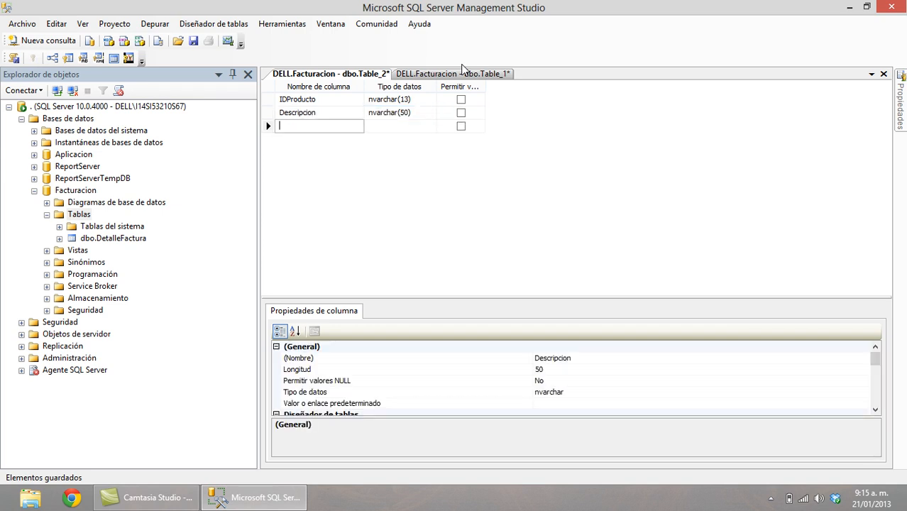
text(Precio)
key(Tab)
text(m)
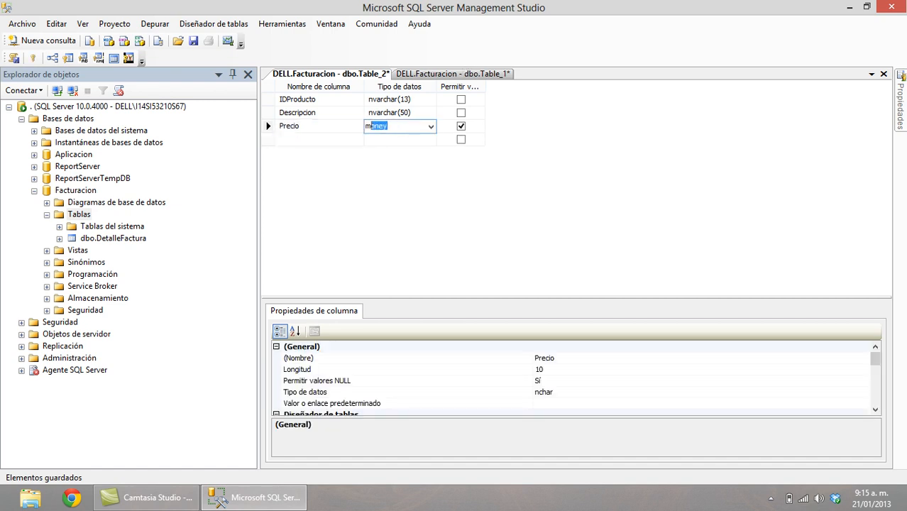
text(o)
key(Tab)
key(space)
Add non-nullable Stock int and a nullable Notas column of type text.
key(Tab)
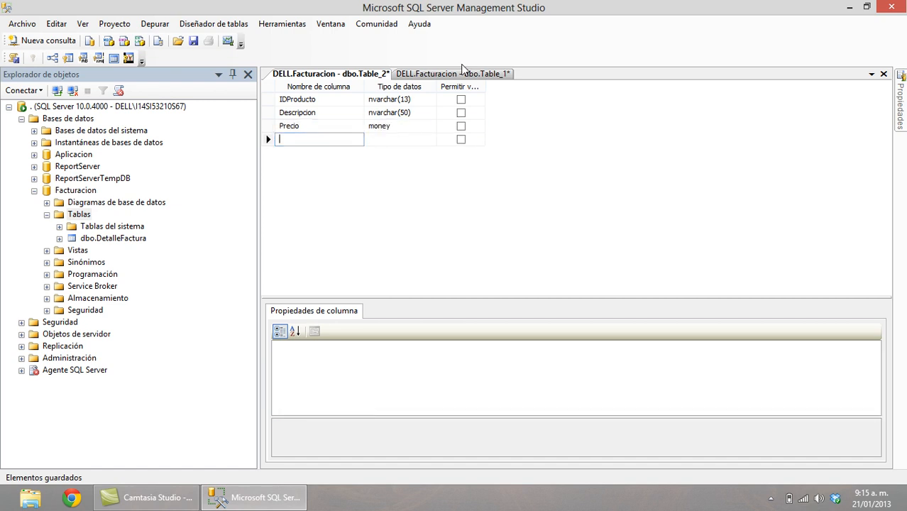
text(Stock)
key(Tab)
text(int)
key(Tab)
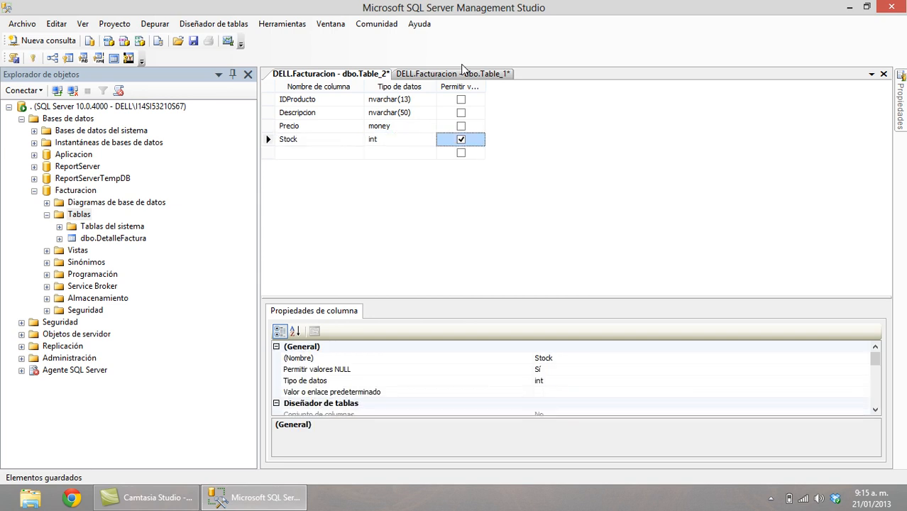
key(space)
key(Tab)
text(Notas)
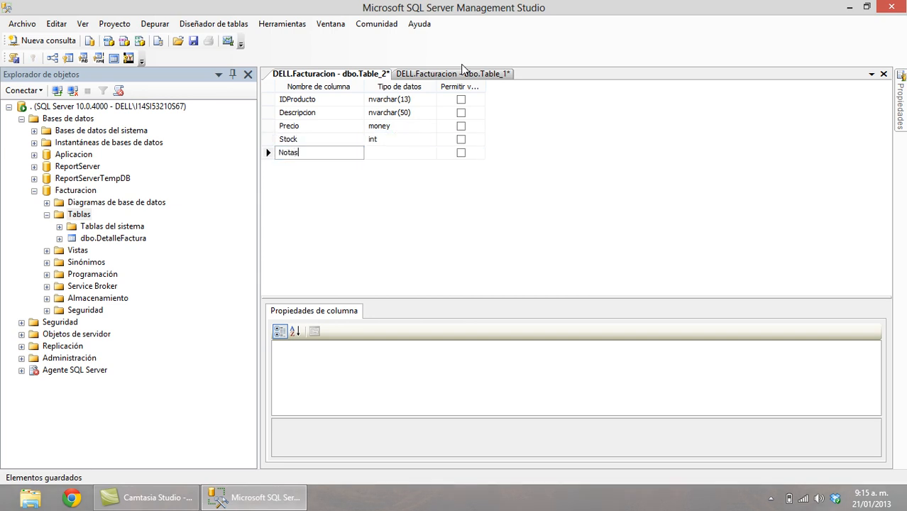
key(Tab)
text(t)
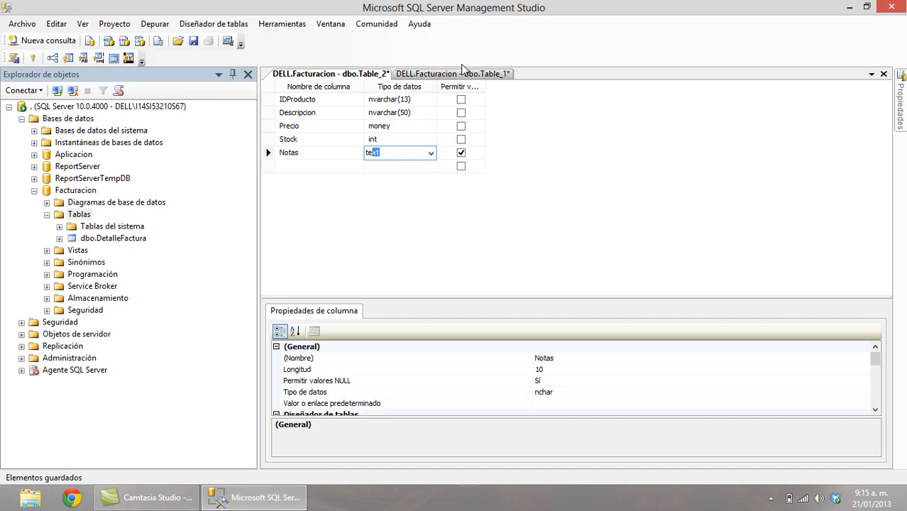
key(Tab)
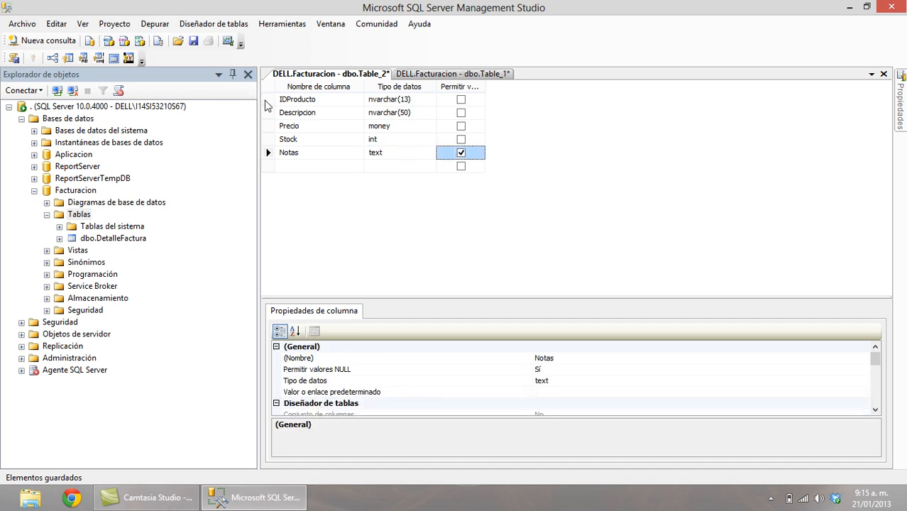
Make IDProducto the primary key and save the table as Producto.
click(269, 103)
click(32, 58)
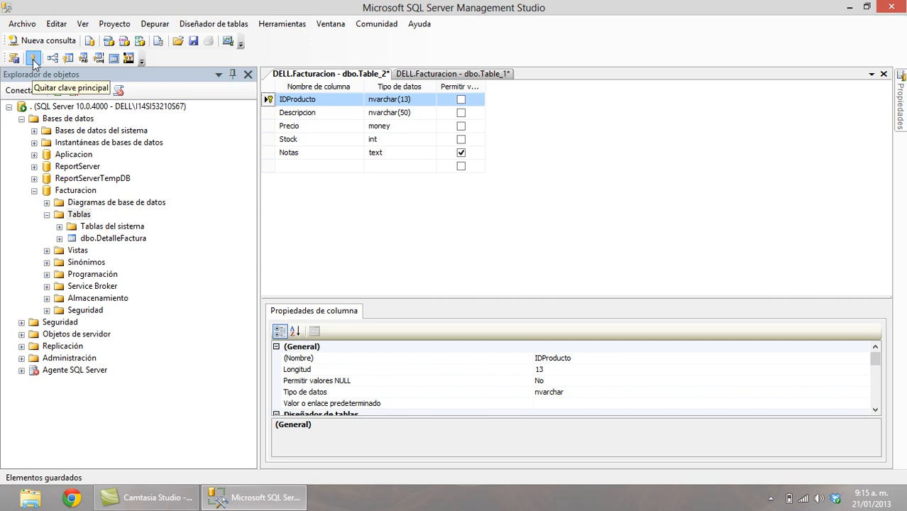
click(195, 44)
text(Producto)
key(Return)
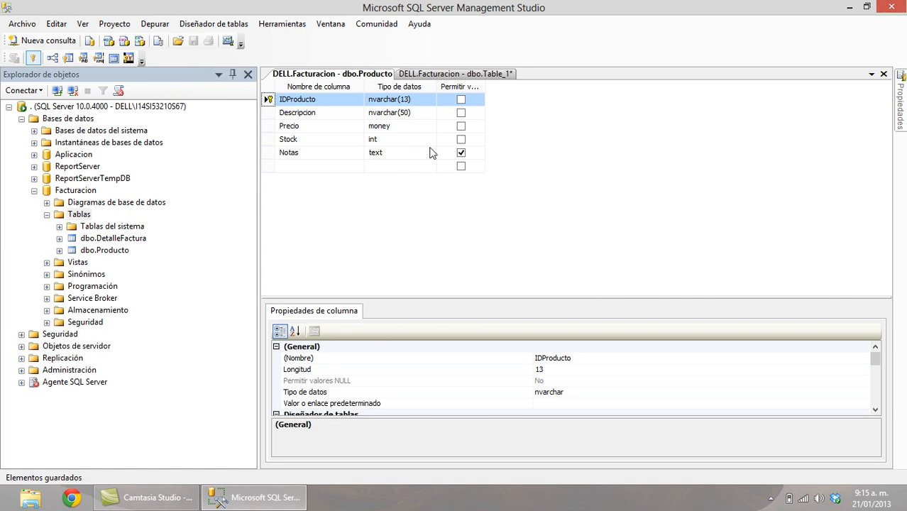
right_click(74, 217)
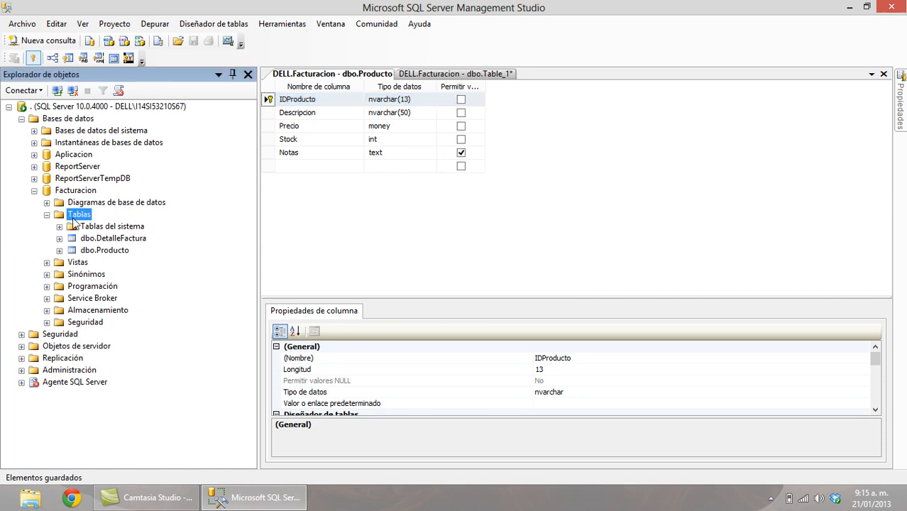
Start another new table with non-nullable IDCliente nvarchar(20).
click(126, 225)
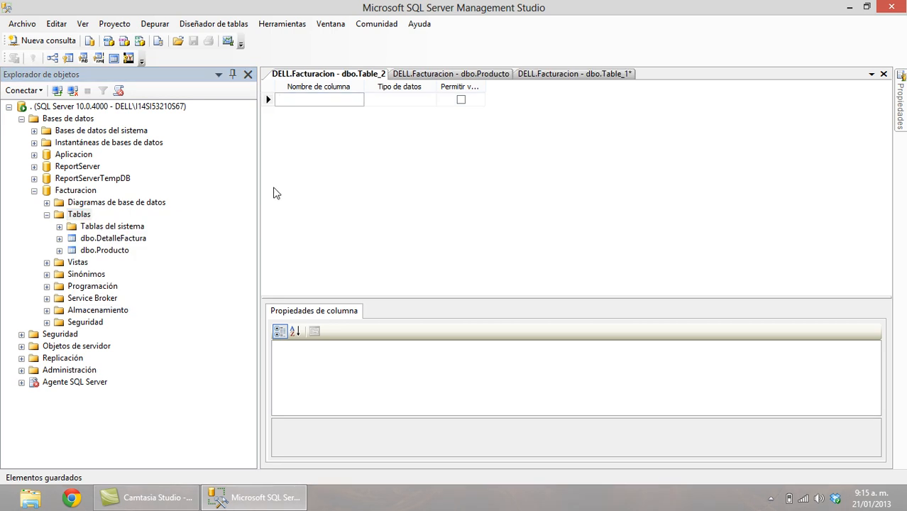
text(IDCliente)
key(Tab)
text(nvar)
key(BackSpace)
text(20))
key(Tab)
key(space)
key(Tab)
Add non-nullable Nombres and Apellidos columns, both nvarchar(30).
text(Nomb)
key(Tab)
text(nvarchar()
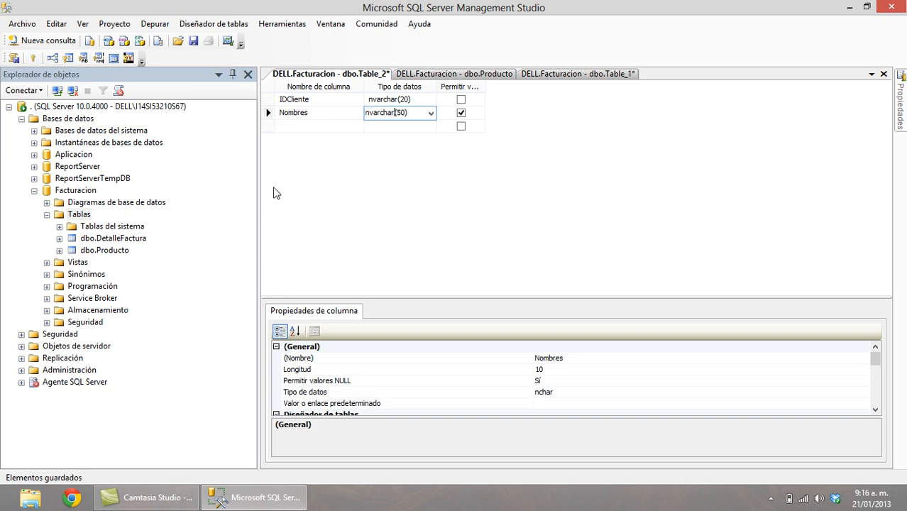
text(3)
key(Tab)
key(space)
key(Tab)
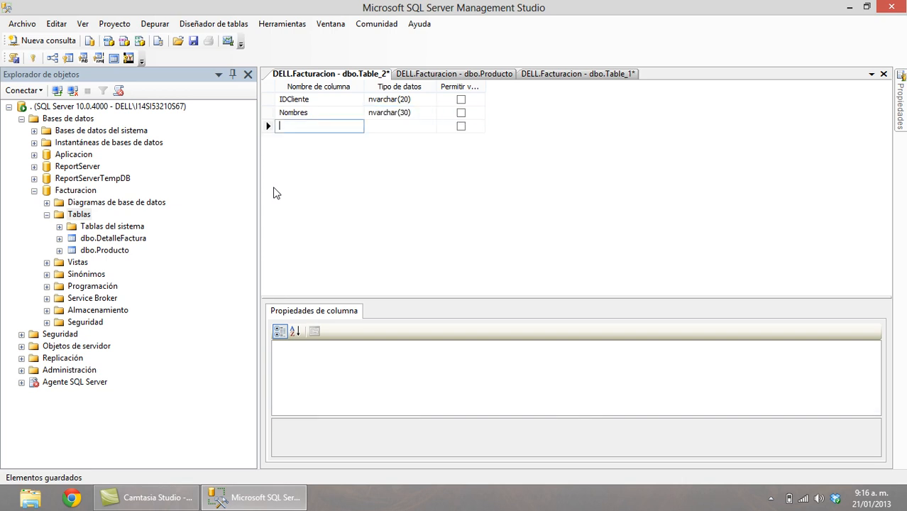
text(Apellidos)
key(Tab)
text(nvarchar()
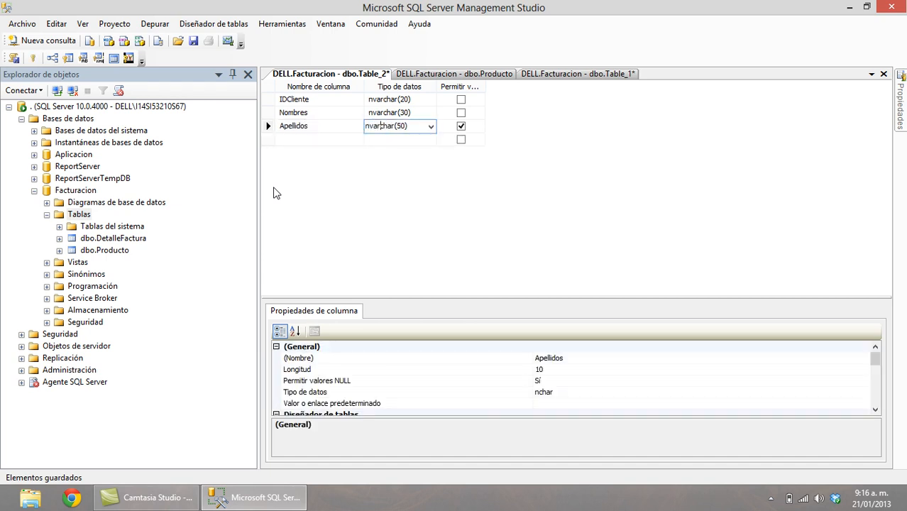
text(3)
key(Tab)
key(space)
key(Tab)
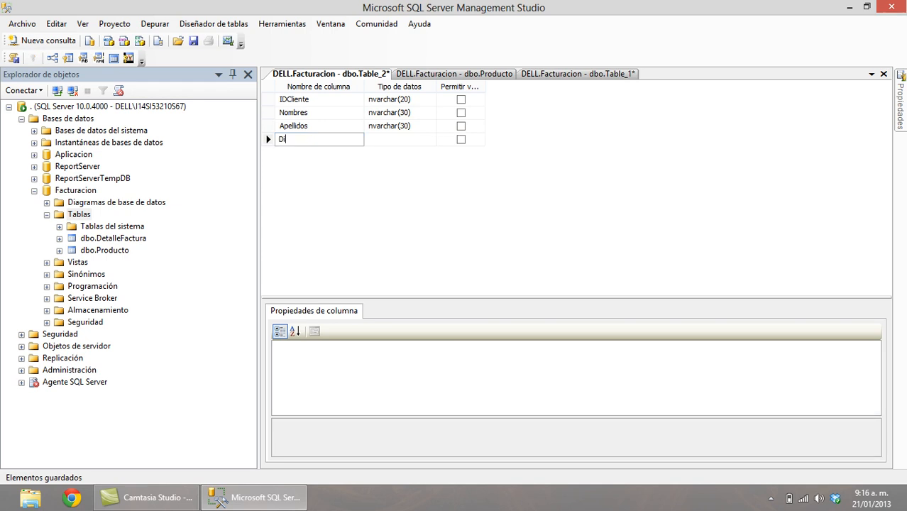
Add a nullable Direccion column of type nvarchar(50).
text(Direcció)
key(BackSpace)
text(on)
key(Tab)
text(nvar)
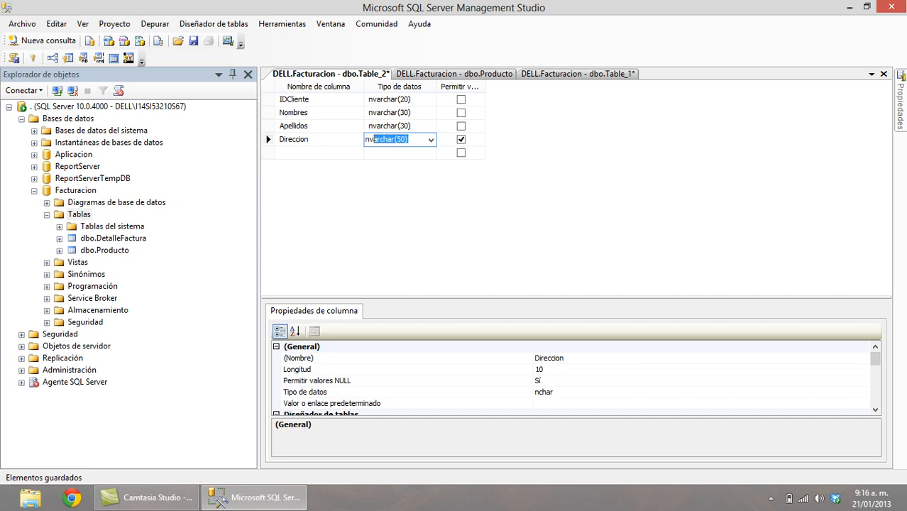
key(Tab)
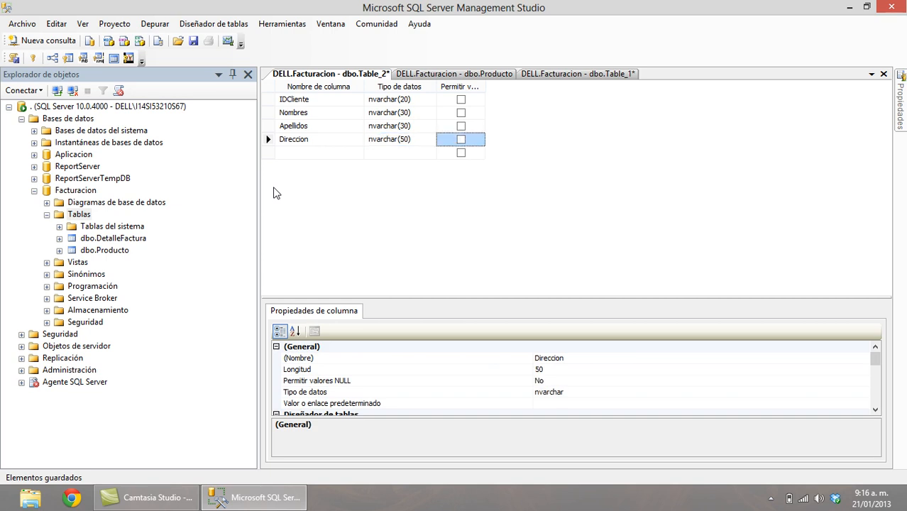
key(space)
key(Tab)
Add Telefono nvarchar(20) and Correo nvarchar(50) columns.
text(Telefono)
key(Tab)
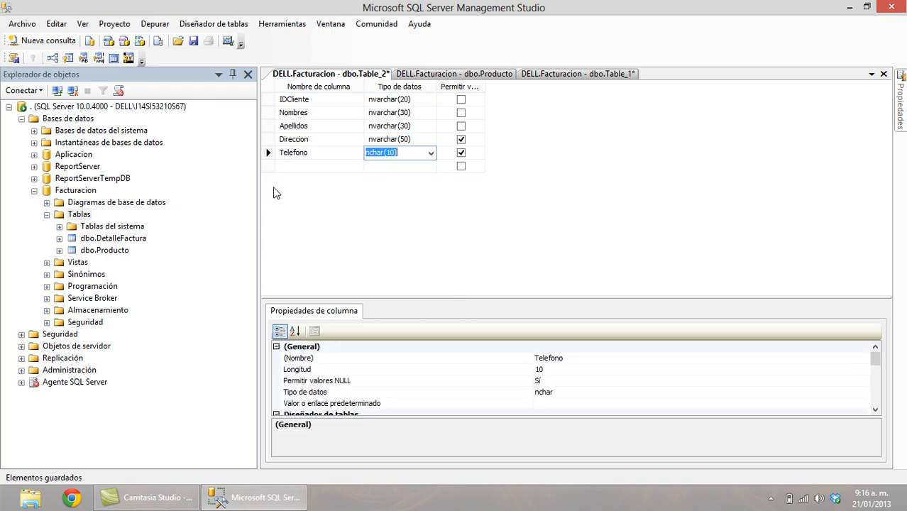
text(nvar)
key(BackSpace)
text(20)
key(Tab)
key(Tab)
text(Correo)
key(Tab)
text(nva)
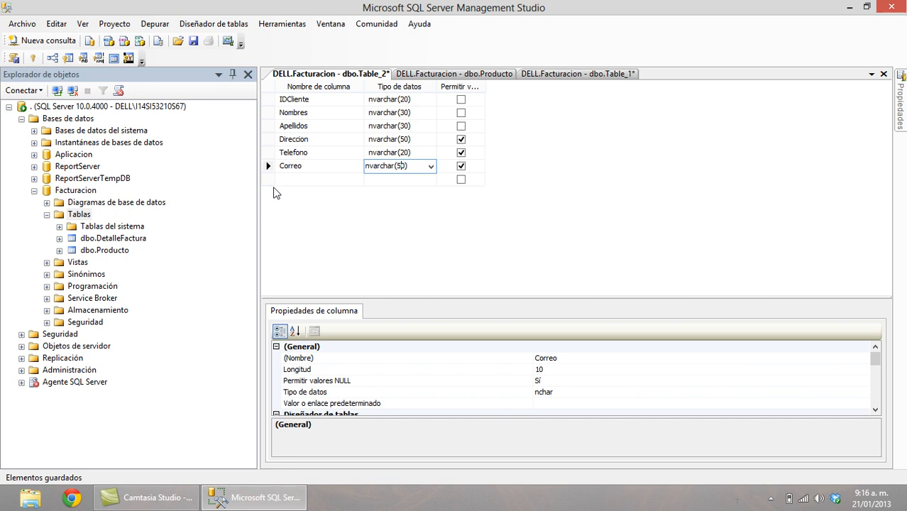
key(BackSpace)
text(5)
key(Return)
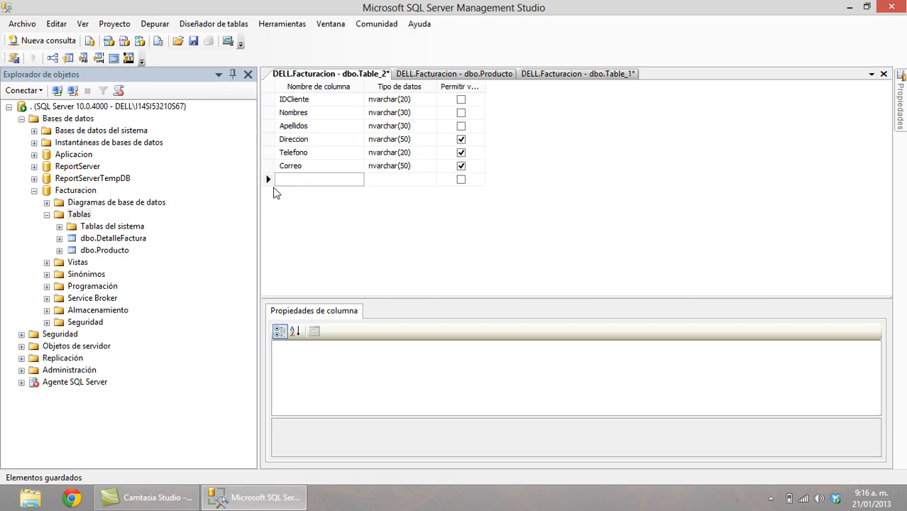
Add FechaNacimiento date and a non-nullable Cupo int column.
text(FechaNacimiento)
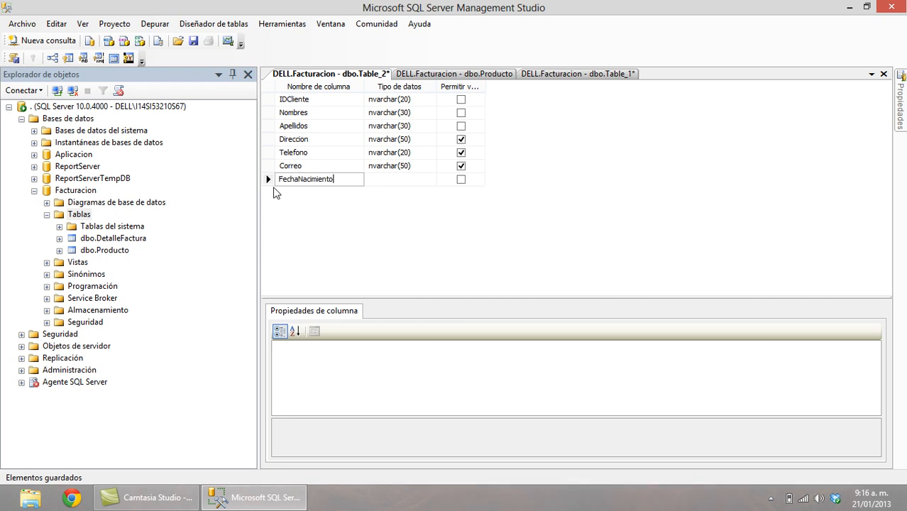
key(Tab)
text(date)
key(Tab)
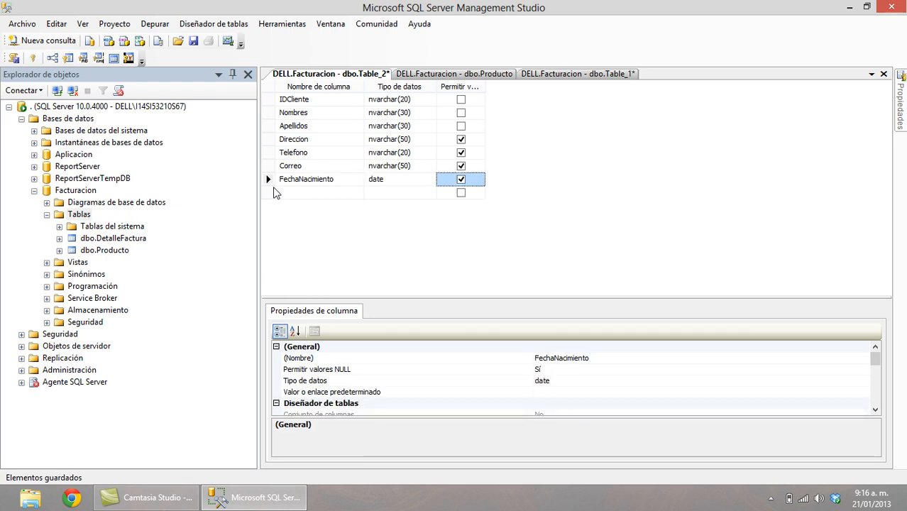
key(Tab)
text(Cupo)
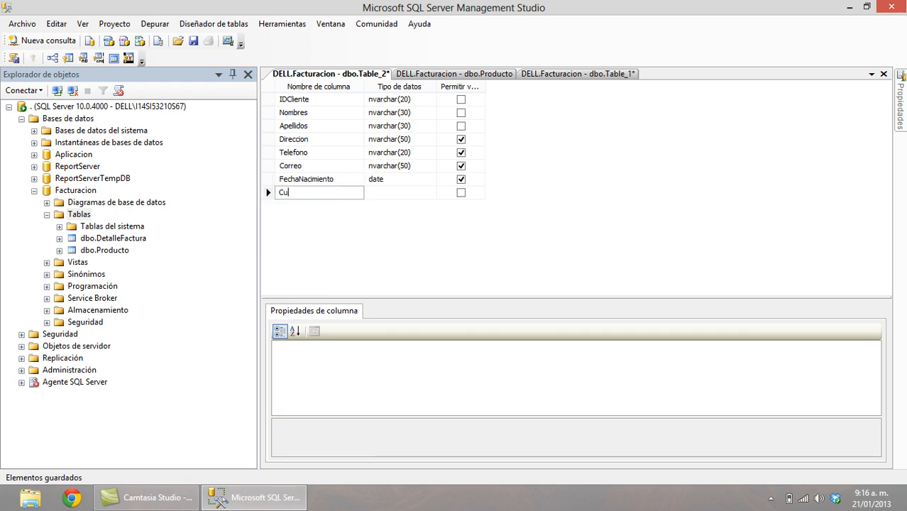
key(Tab)
text(int)
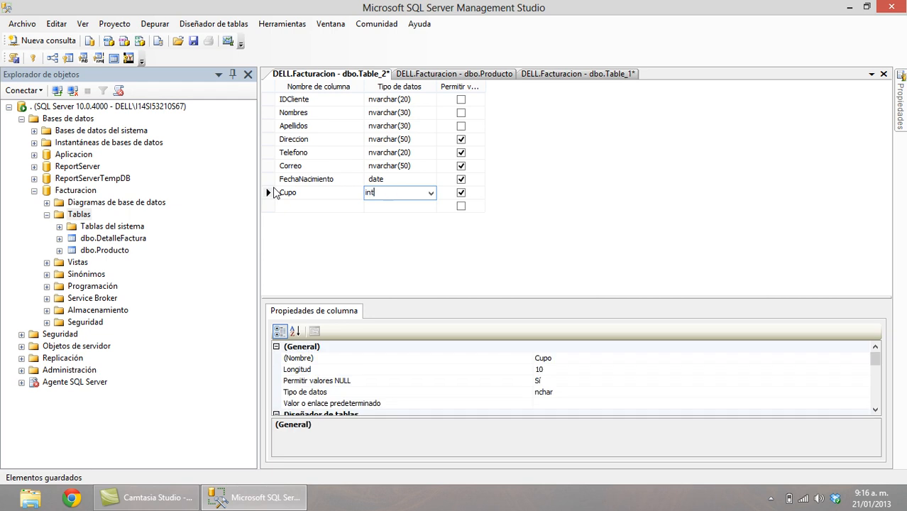
key(Tab)
key(space)
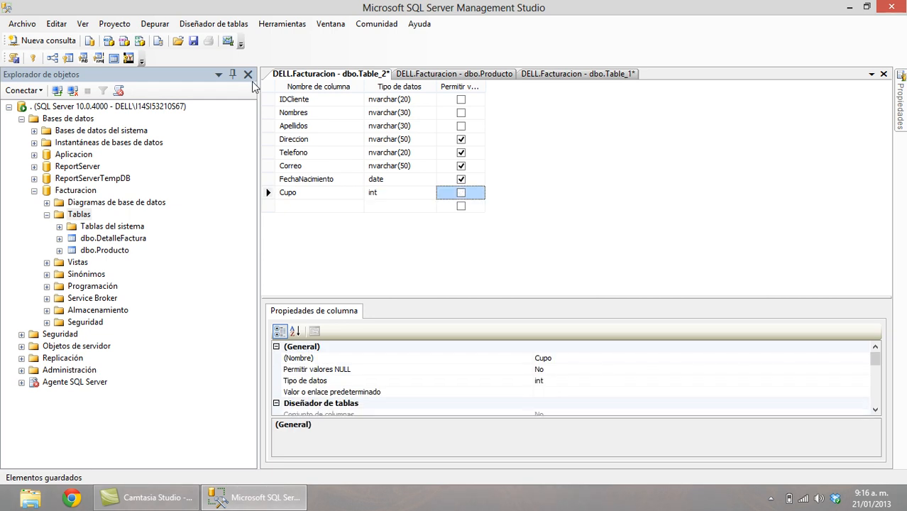
click(271, 100)
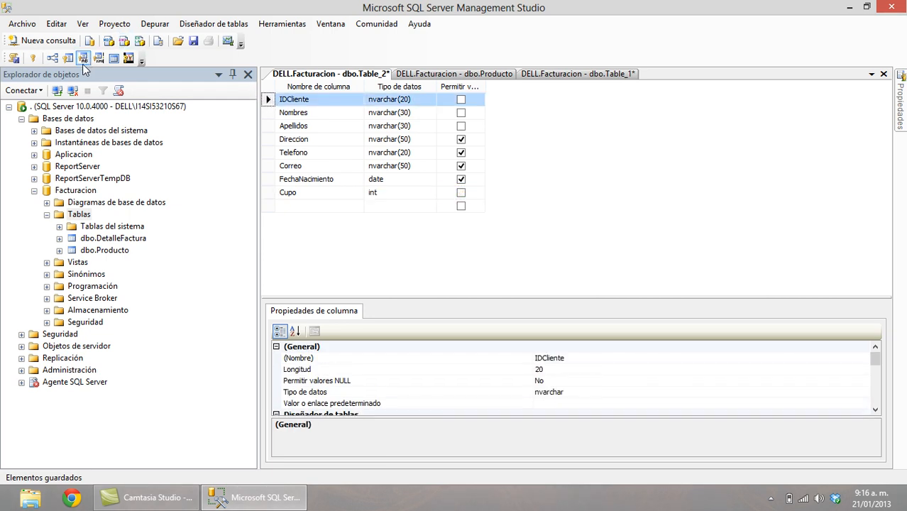
Make IDCliente the primary key and save the table as Cliente.
click(33, 58)
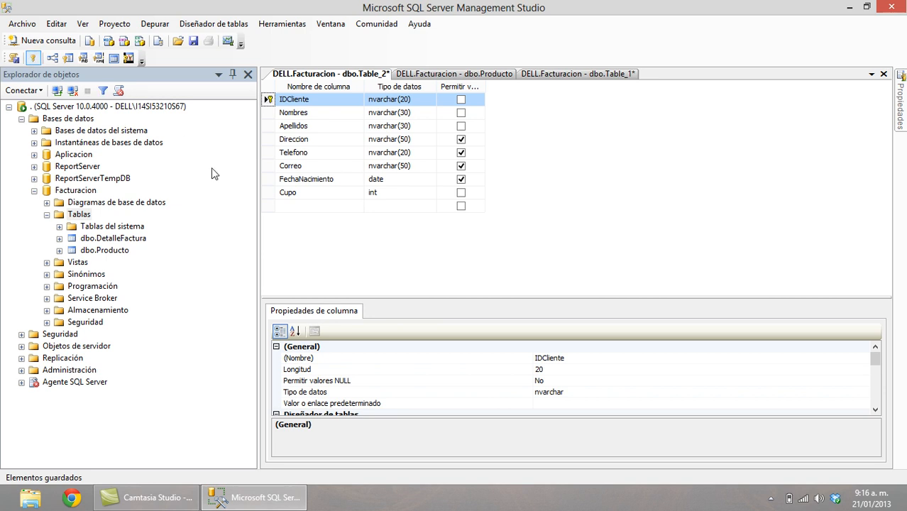
click(192, 43)
text(Cliente)
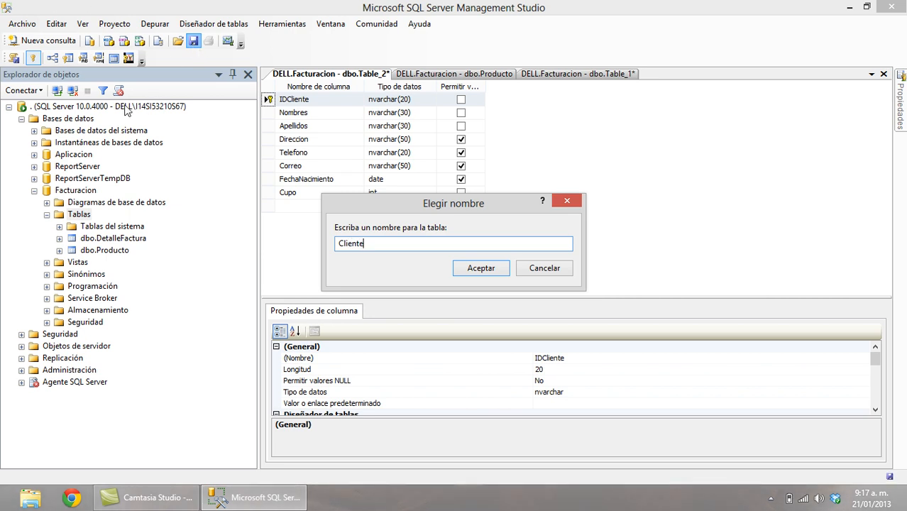
click(497, 276)
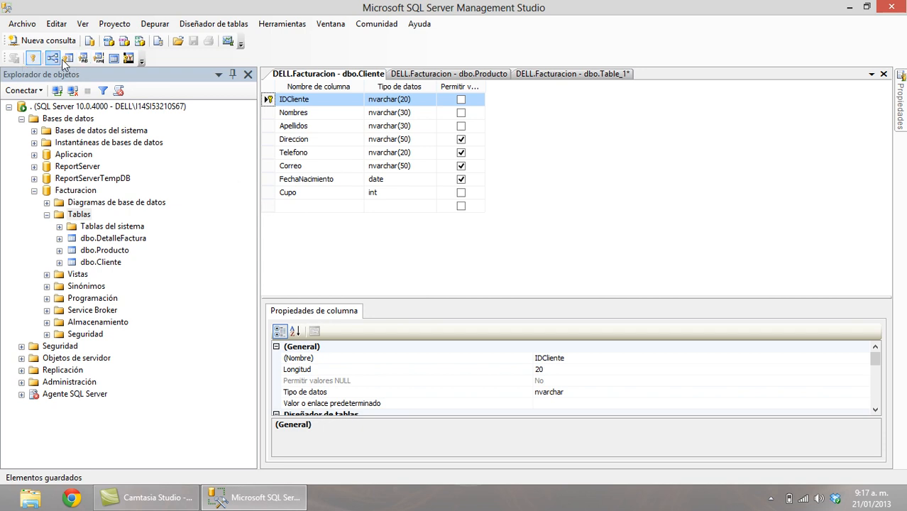
click(79, 215)
Start a new table with non-nullable IDFactura int and IDLinea int columns.
right_click(79, 216)
click(110, 225)
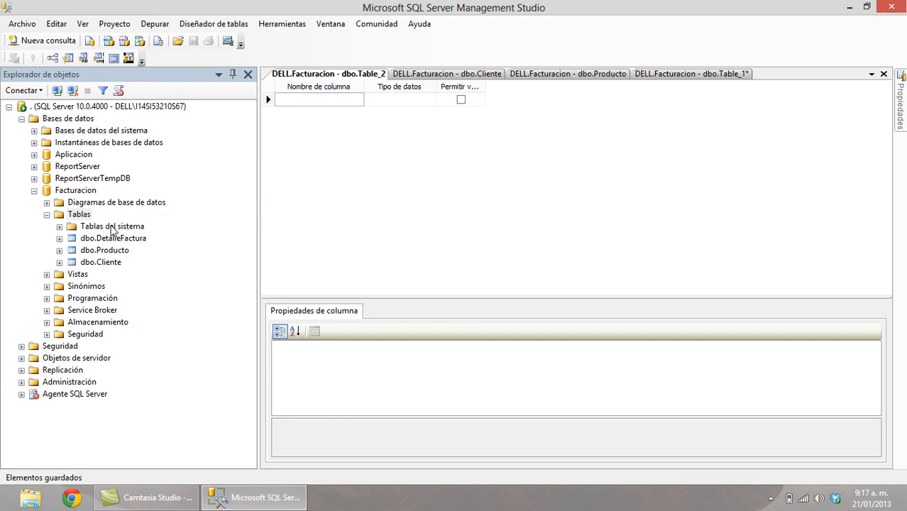
text(IDFactura)
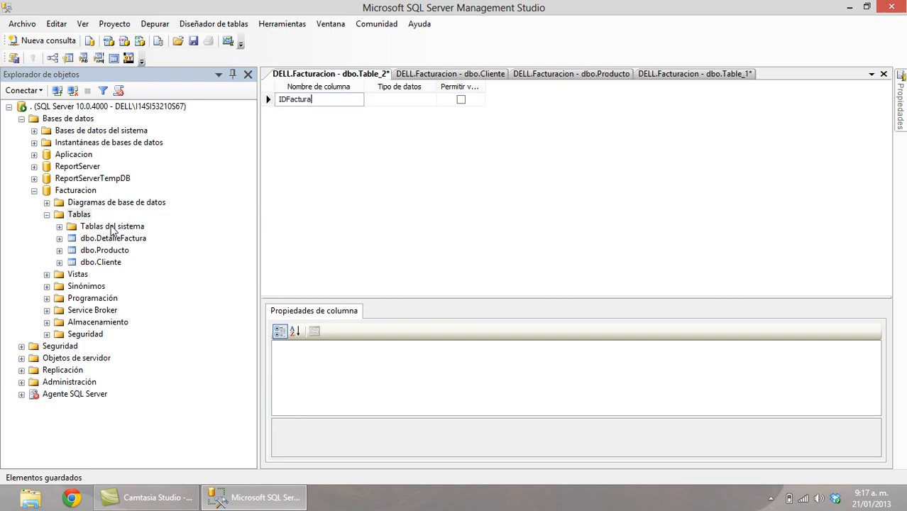
key(Tab)
text(int)
key(Tab)
key(space)
key(Tab)
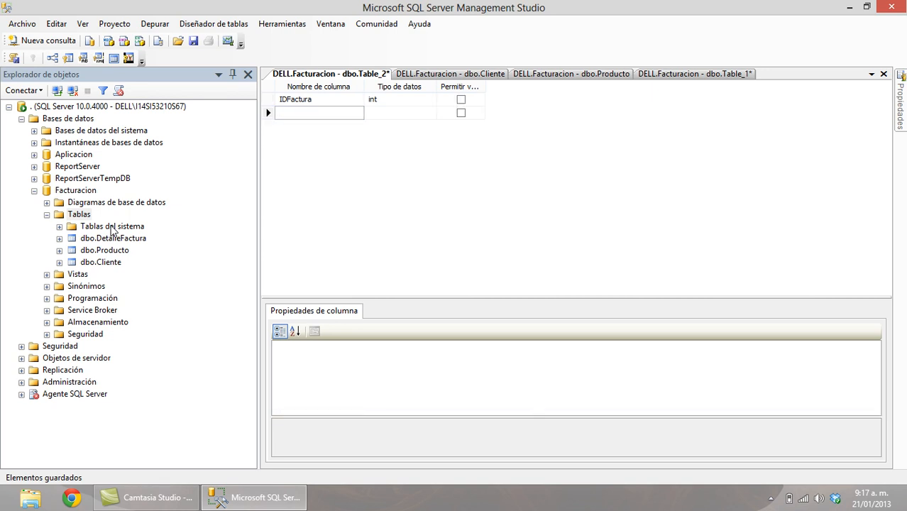
text(IDLinea)
key(Tab)
text(int)
key(Tab)
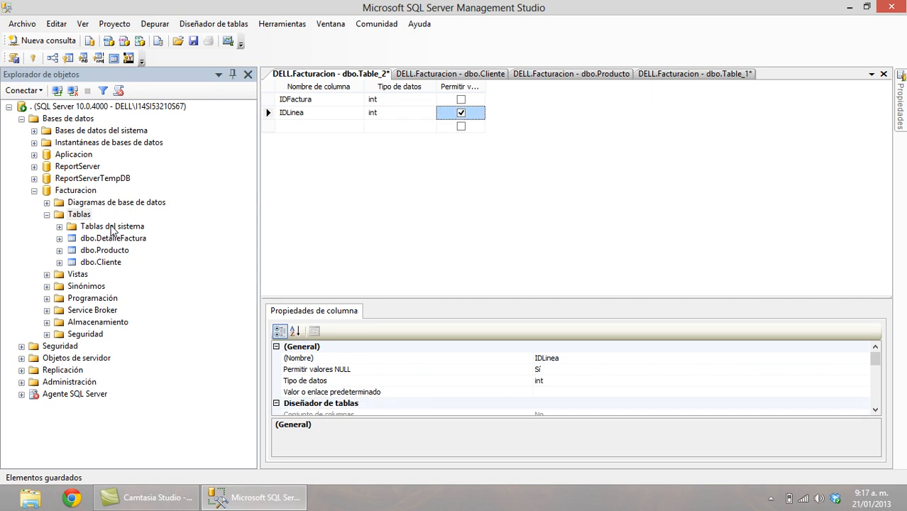
key(space)
key(Tab)
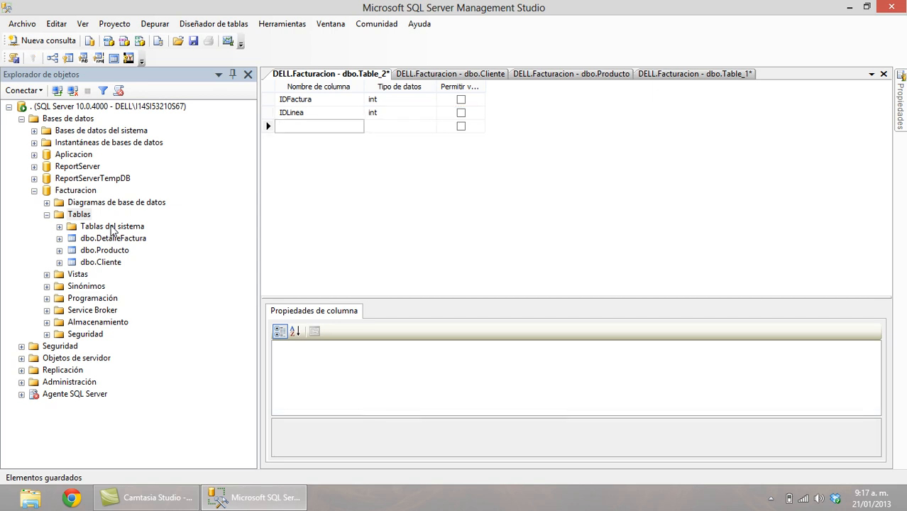
Add a third column IDCliente of type nvarchar(20).
click(109, 226)
key(i)
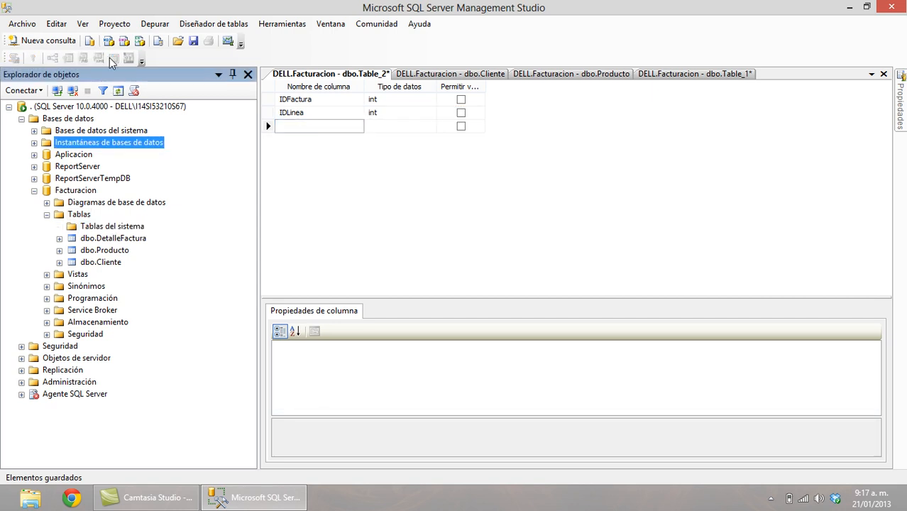
click(318, 130)
text(I)
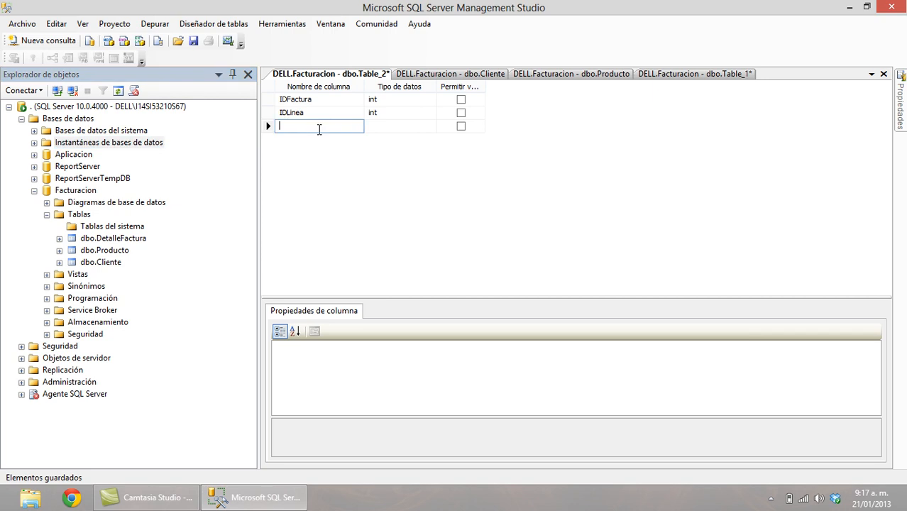
text(DCliente)
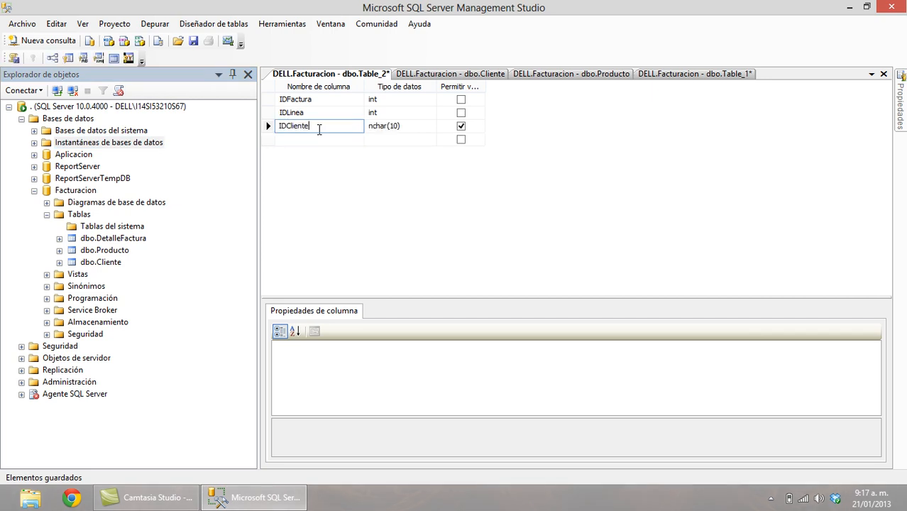
key(Tab)
text(nv)
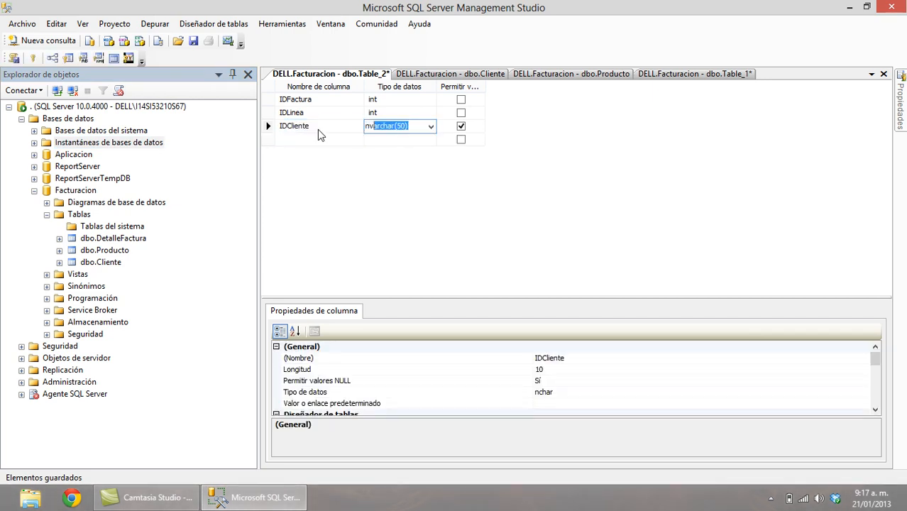
text(archar()
text(5)
key(BackSpace)
text(2)
key(Tab)
key(space)
key(Tab)
Add a Fecha column of type datetime, correcting the misspelled name.
text(Fech)
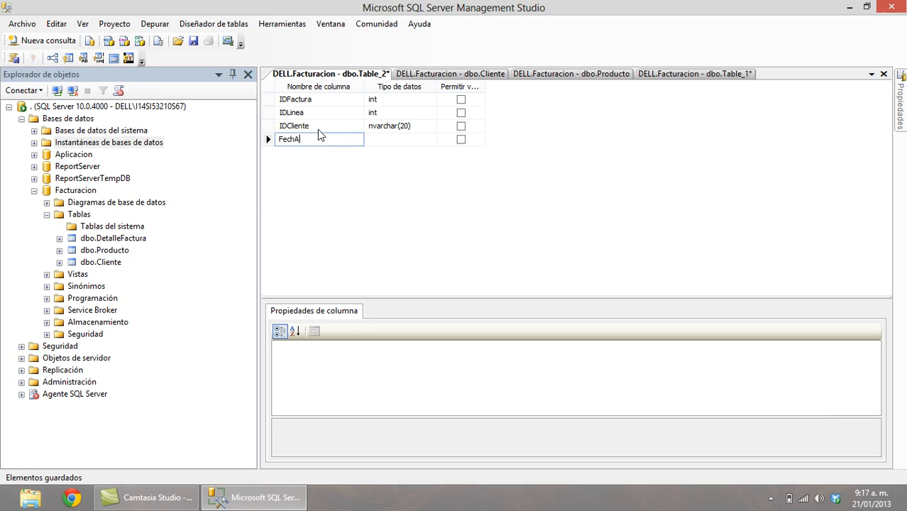
text(A)
key(Tab)
key(shift+Tab)
text(Fecha)
key(Tab)
text(da)
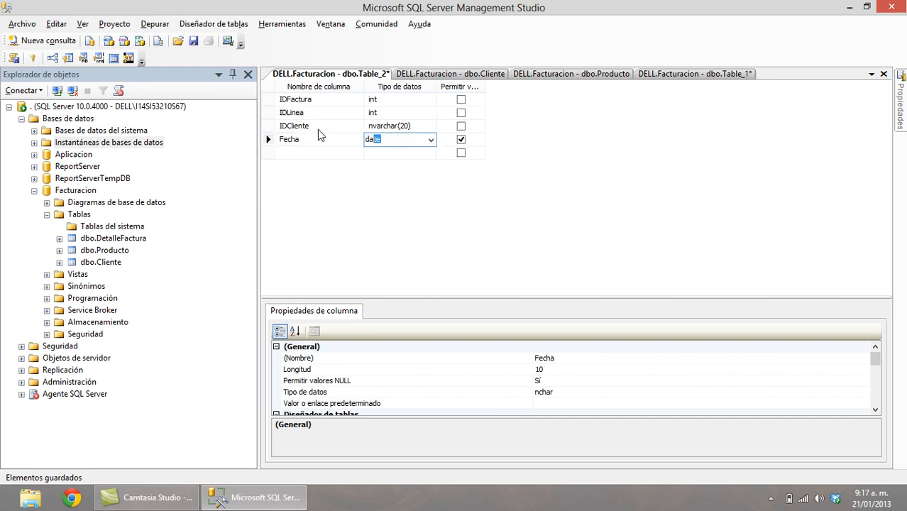
key(alt+Down)
key(Down)
key(Tab)
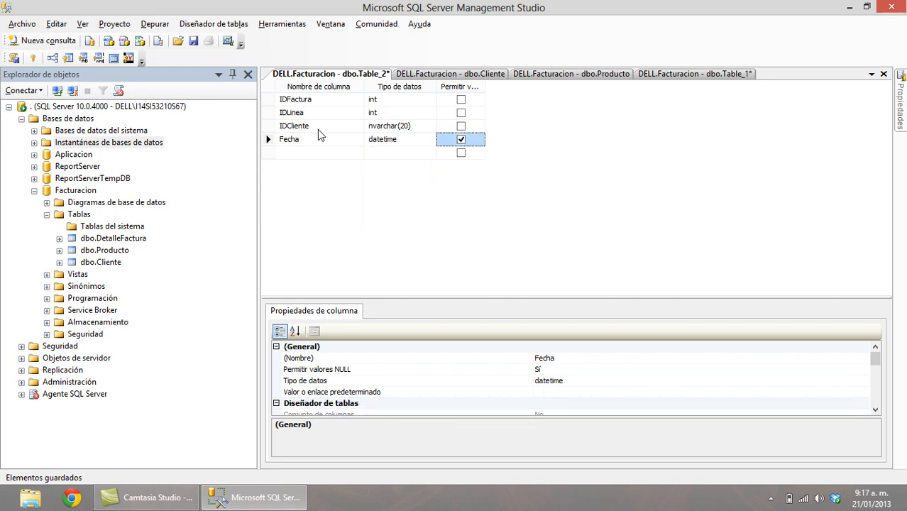
Make Fecha non-nullable and set IDLinea's identity specification to Sí.
click(317, 130)
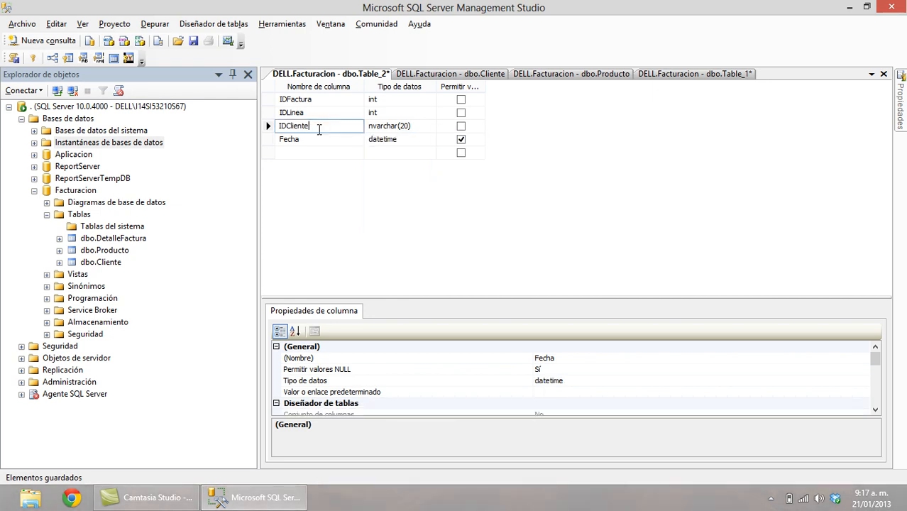
click(461, 141)
click(354, 113)
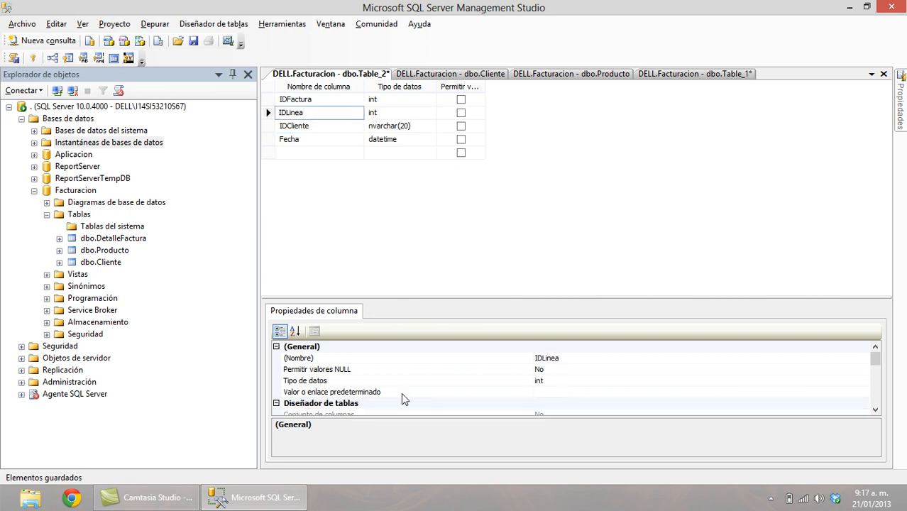
drag(451, 297, 456, 253)
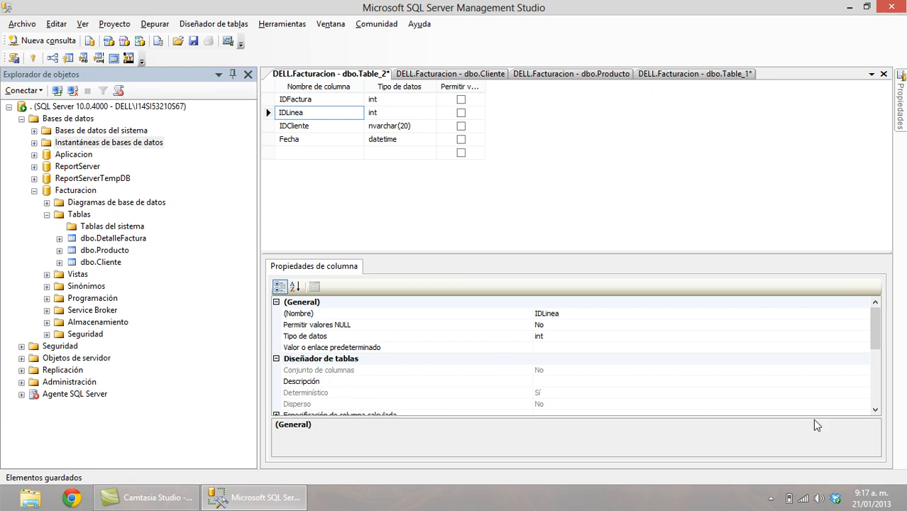
scroll(875, 410, down, 6)
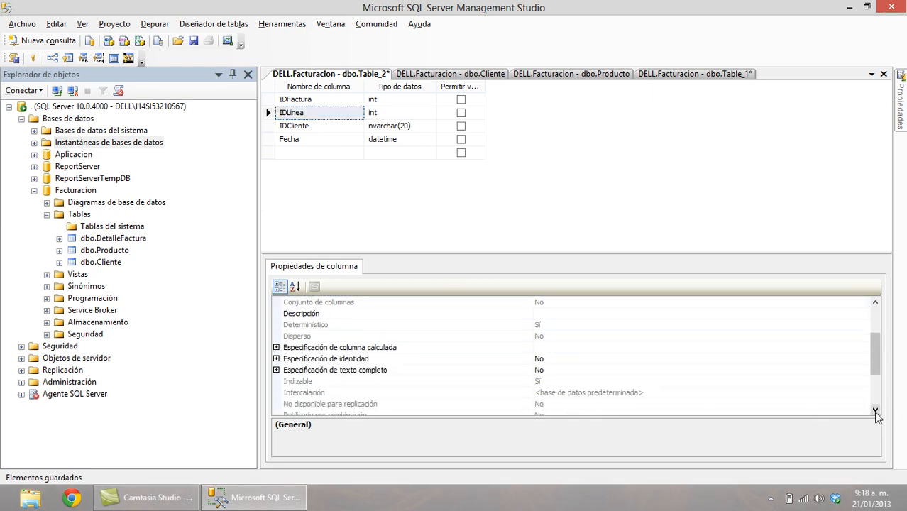
click(277, 360)
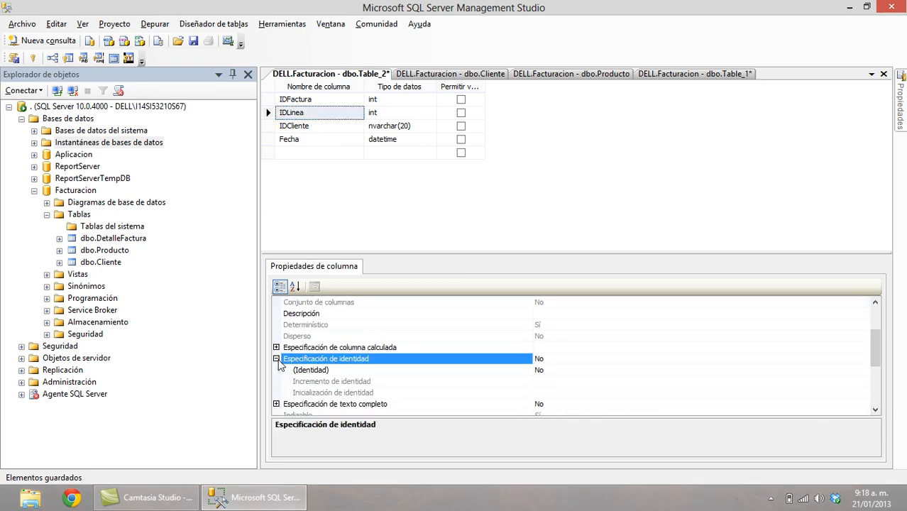
double_click(379, 370)
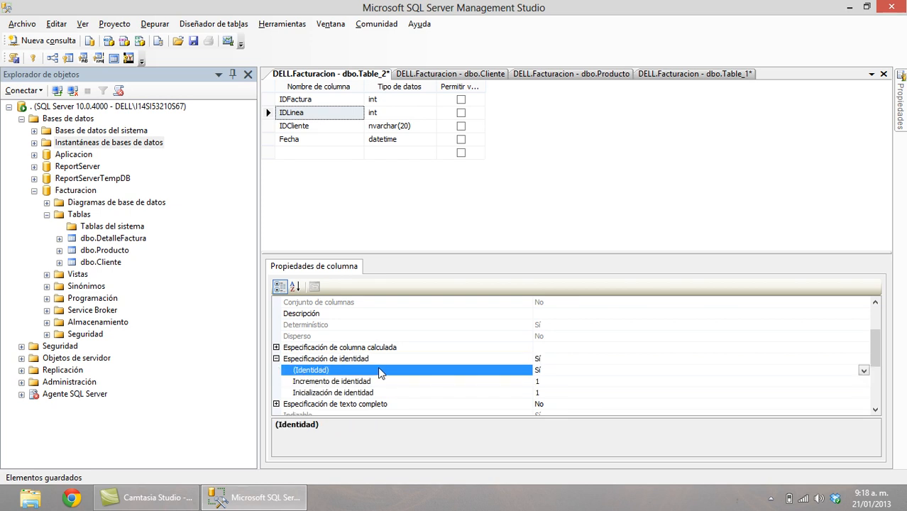
Make IDFactura and IDLinea the composite primary key and save the table as 'Factura'.
click(268, 102)
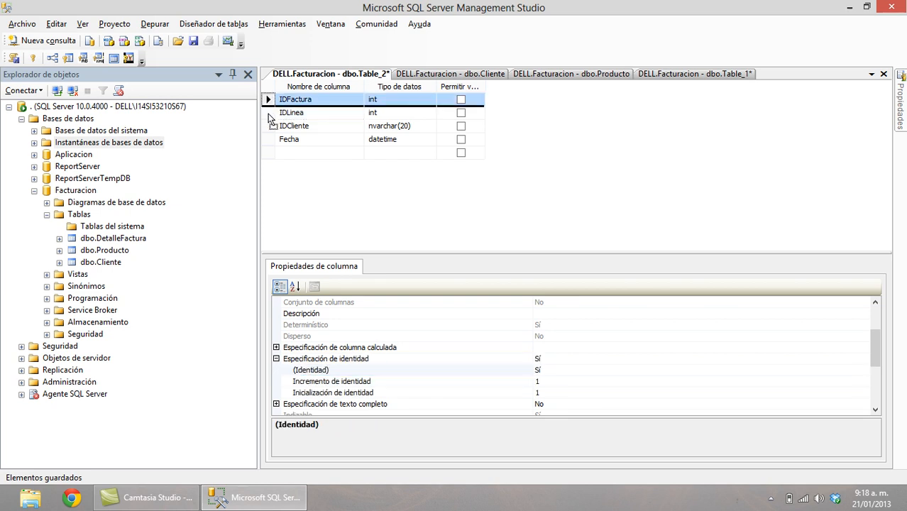
shift+click(268, 113)
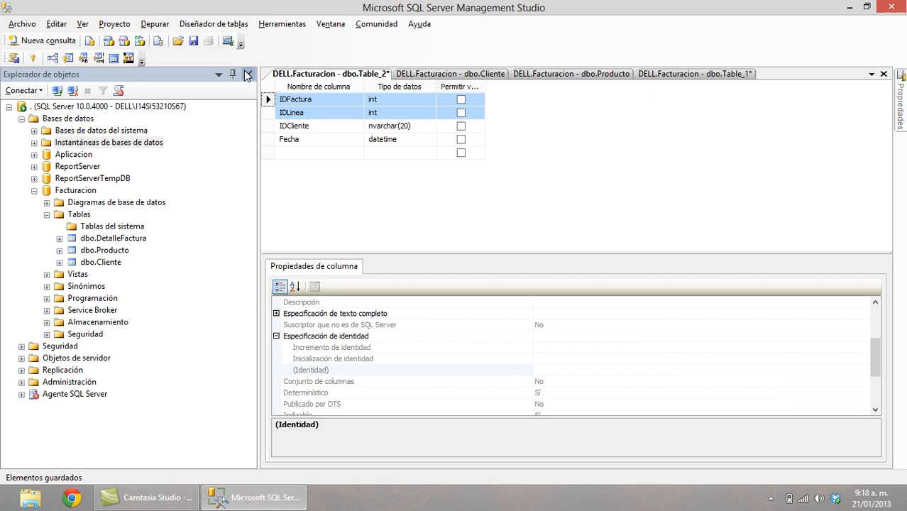
click(33, 58)
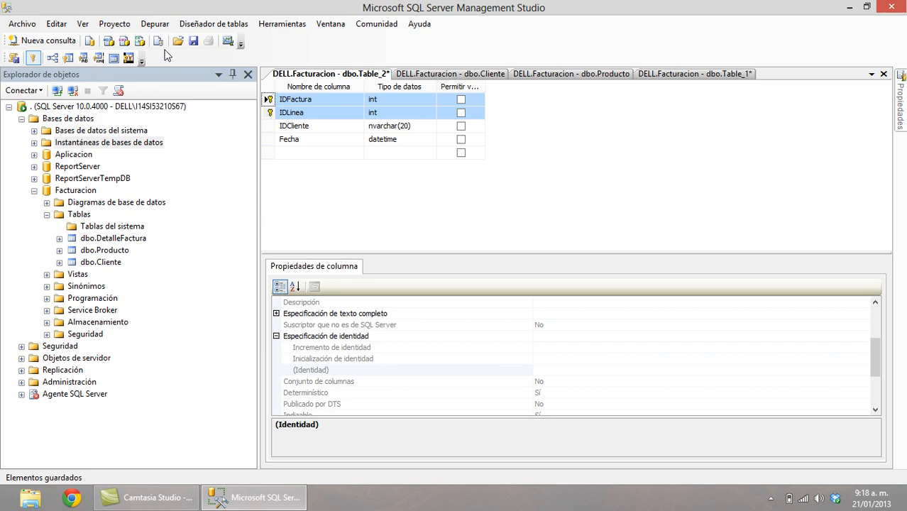
click(193, 41)
text(Factura)
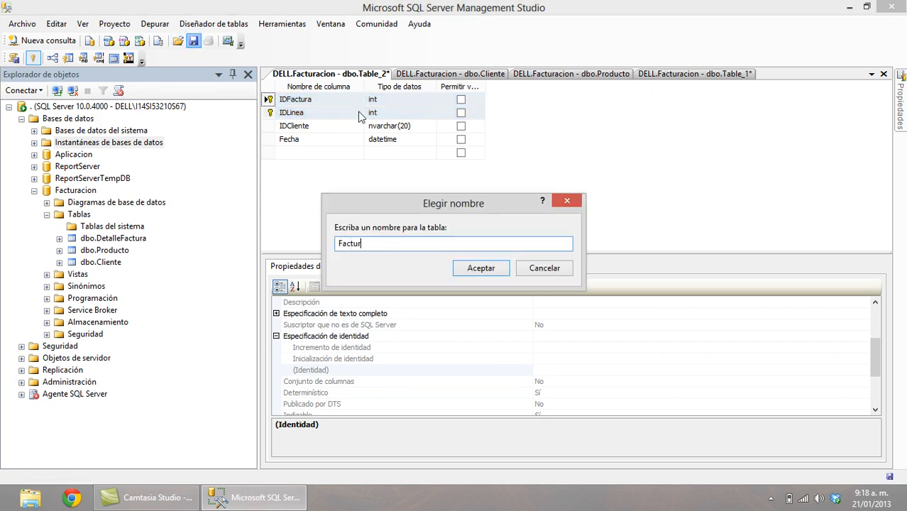
click(499, 269)
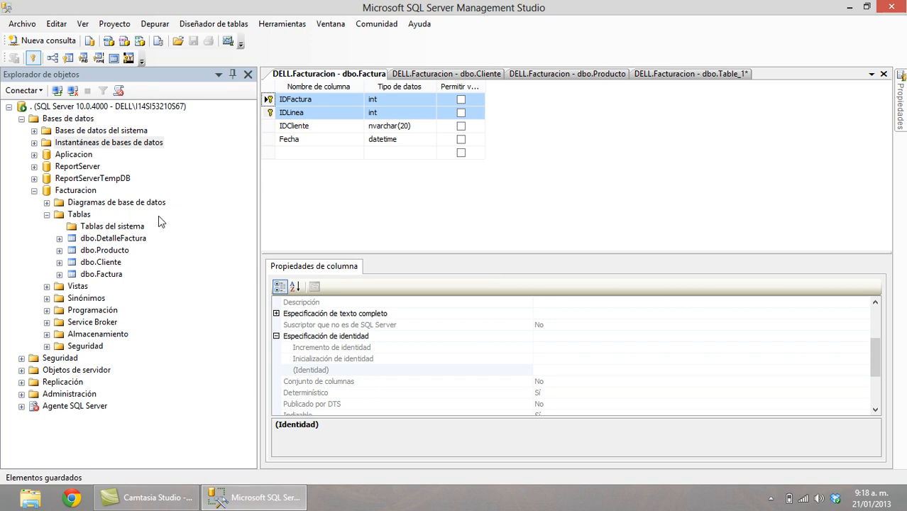
double_click(140, 242)
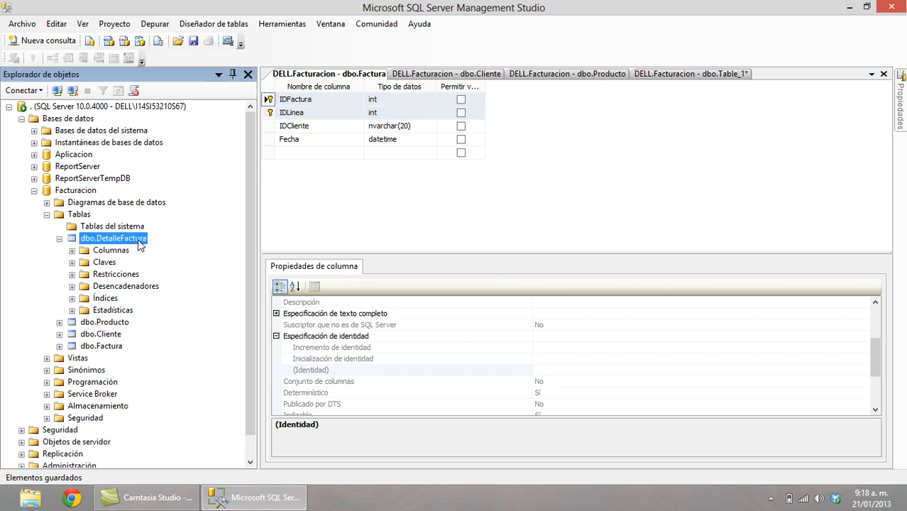
Open DetalleFactura in design view and select the IDProducto through Cantidad column rows.
right_click(140, 243)
click(179, 243)
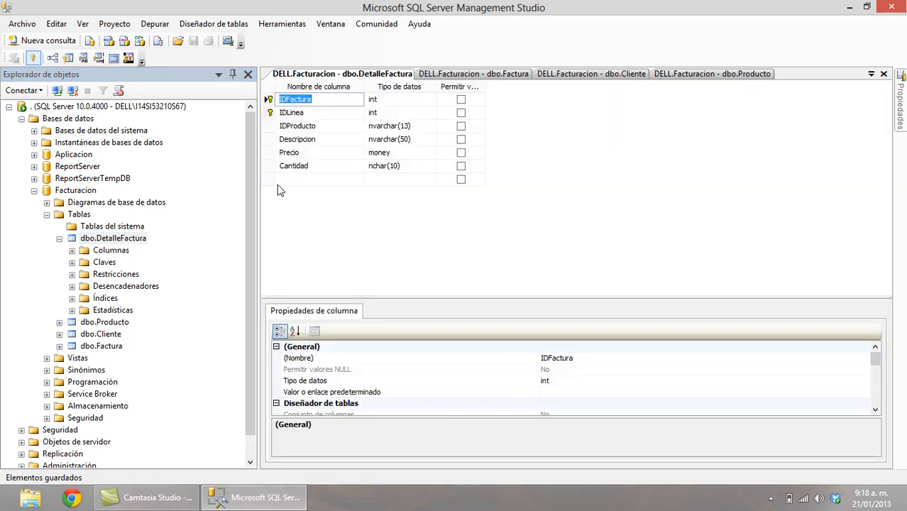
click(269, 126)
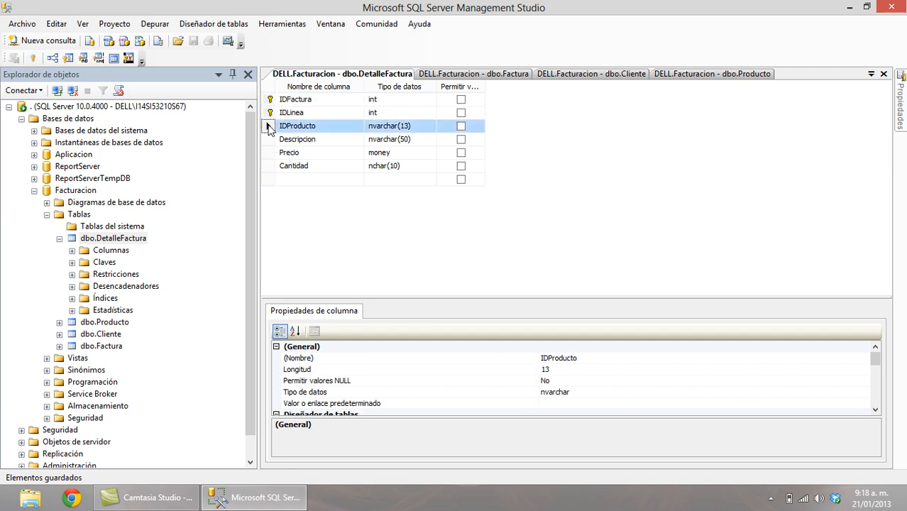
key(shift+Down)
key(shift+Down)
key(shift+Down)
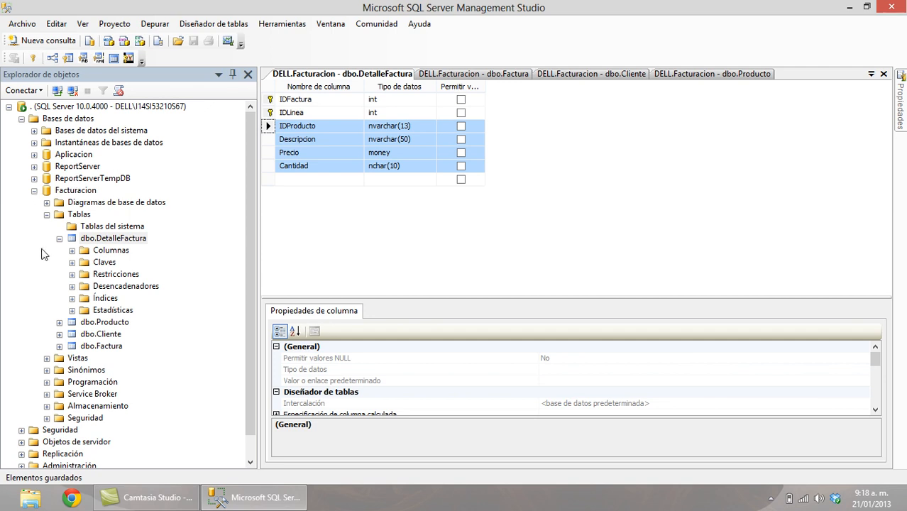
Create a new empty table in Facturacion's Tables folder.
click(76, 215)
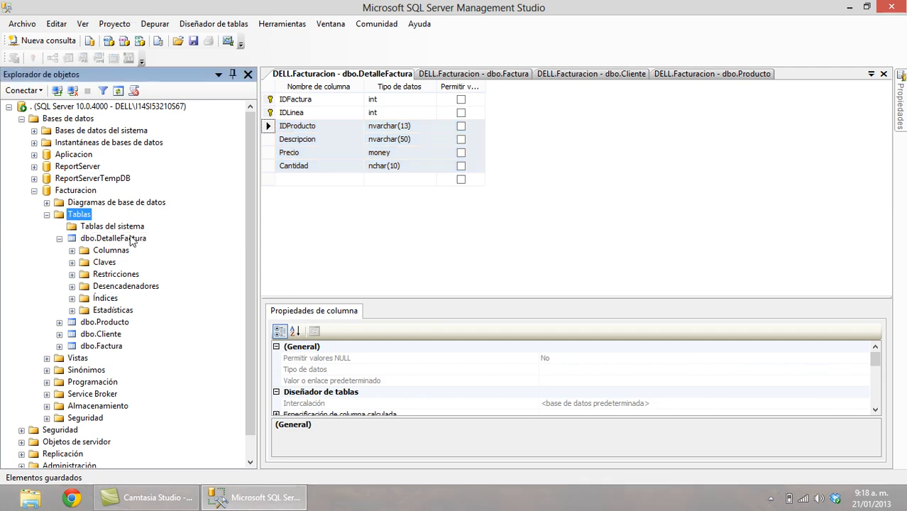
right_click(86, 216)
click(145, 225)
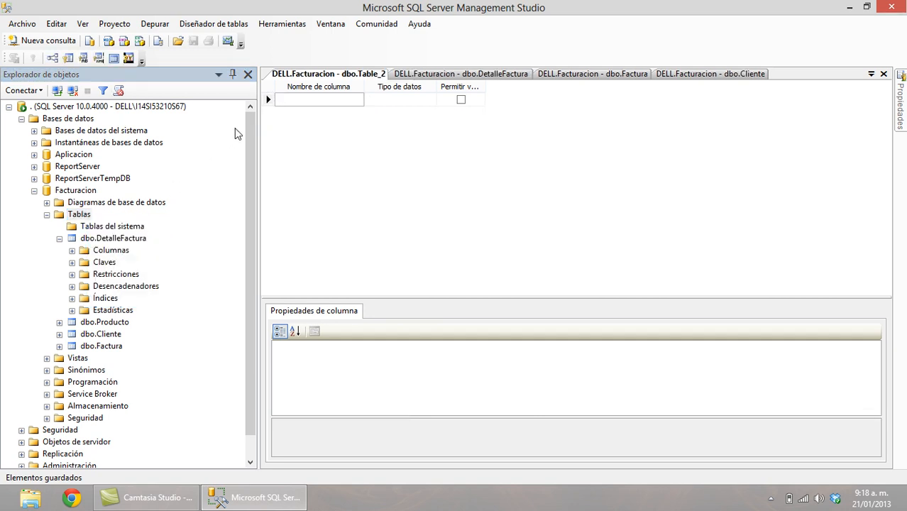
Paste the IDProducto, Descripcion, Precio and Cantidad columns and save the table as 'DetalleFacturaTmp'.
click(269, 100)
key(ctrl+v)
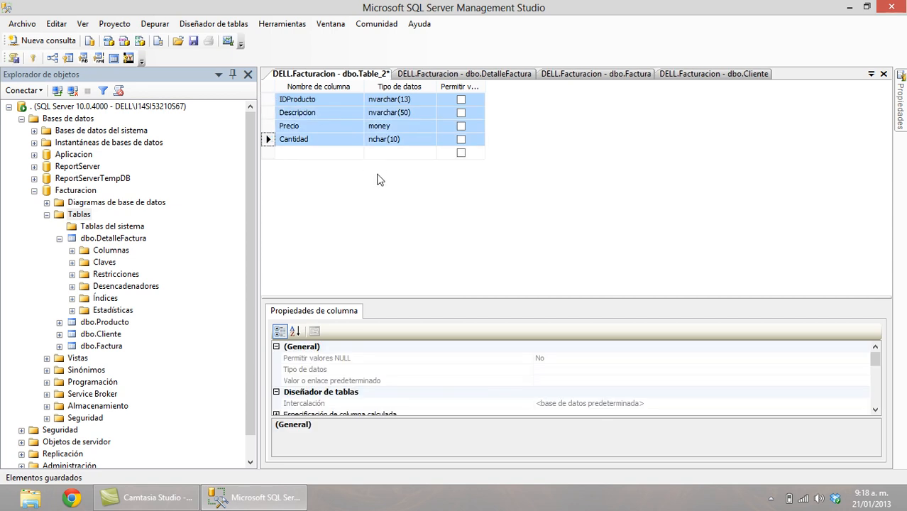
click(193, 43)
text(De)
key(BackSpace)
key(BackSpace)
text(Detalle)
key(BackSpace)
key(BackSpace)
key(BackSpace)
key(BackSpace)
text(alleFacturaTmp)
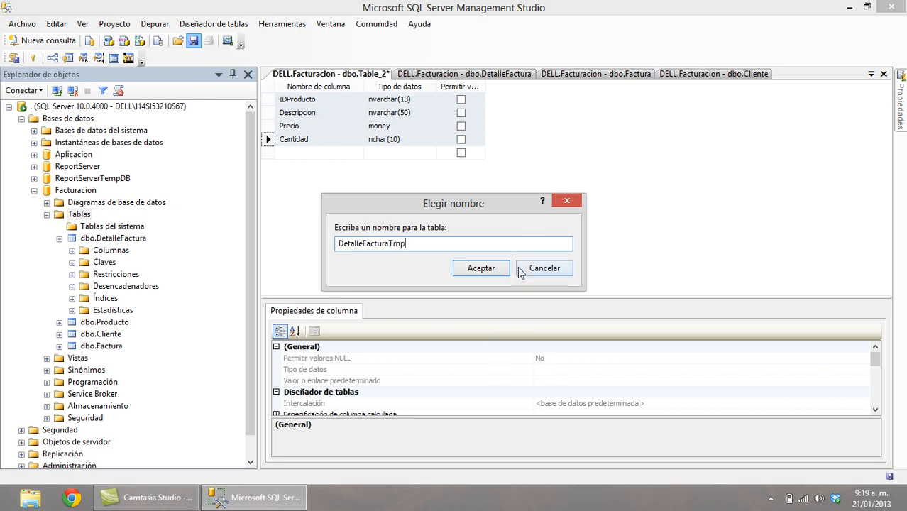
click(487, 268)
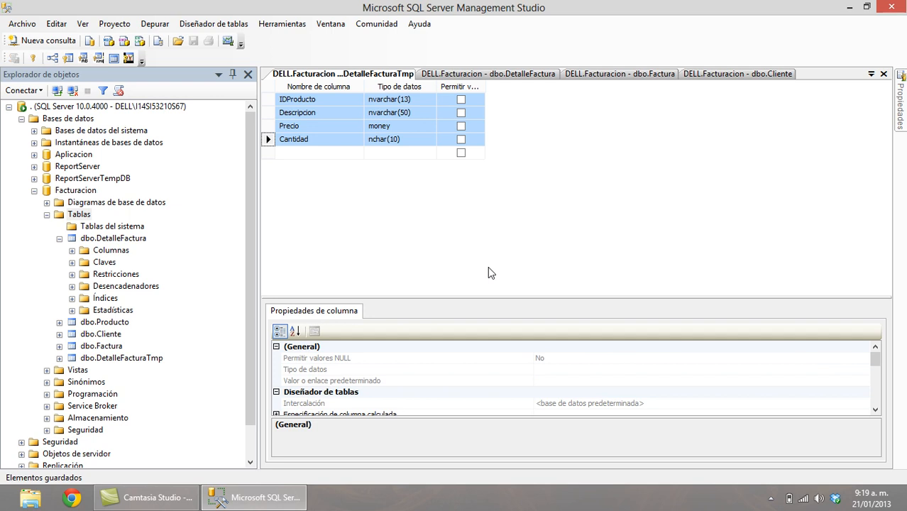
click(884, 74)
Close the Factura, Cliente, Producto and Table_1 designers, discarding Table_1, and refresh the table list.
click(883, 74)
click(884, 74)
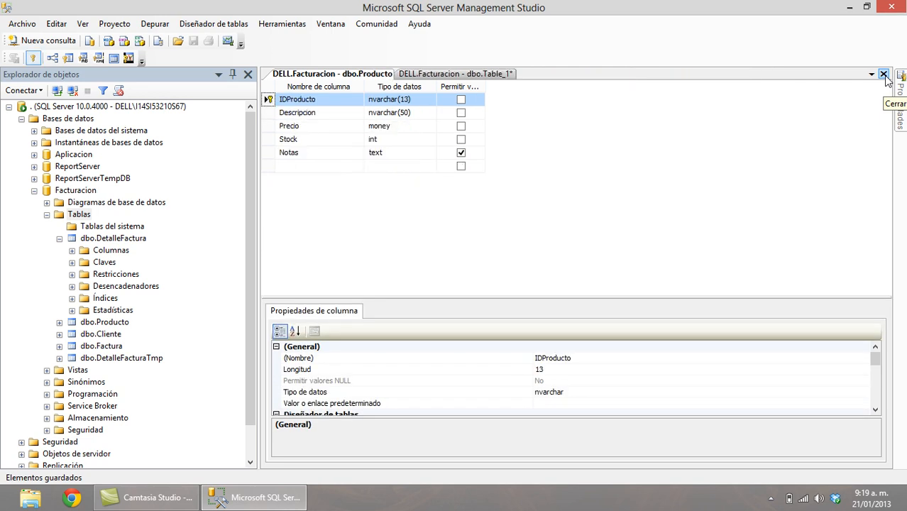
click(884, 74)
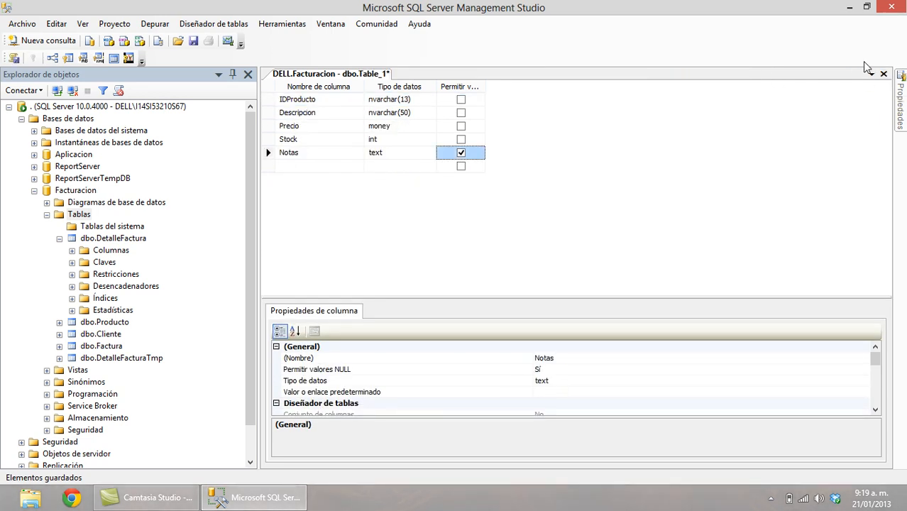
click(884, 74)
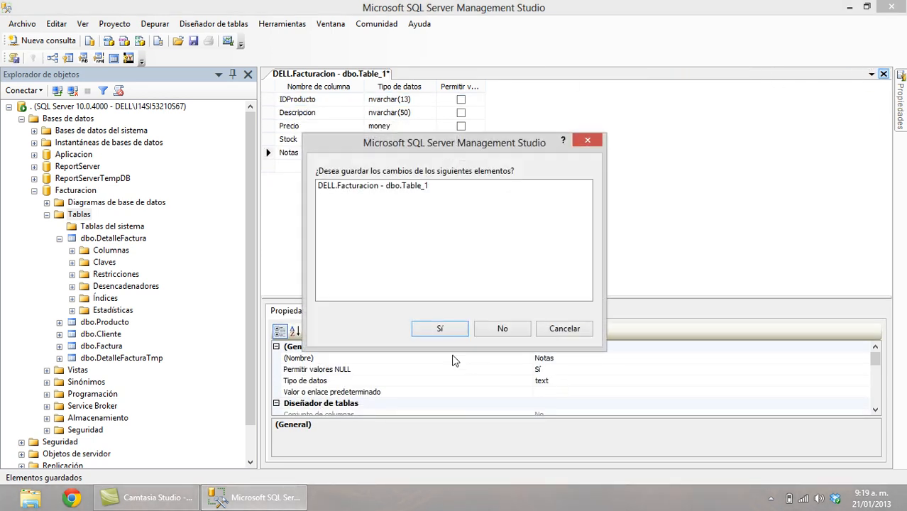
click(502, 331)
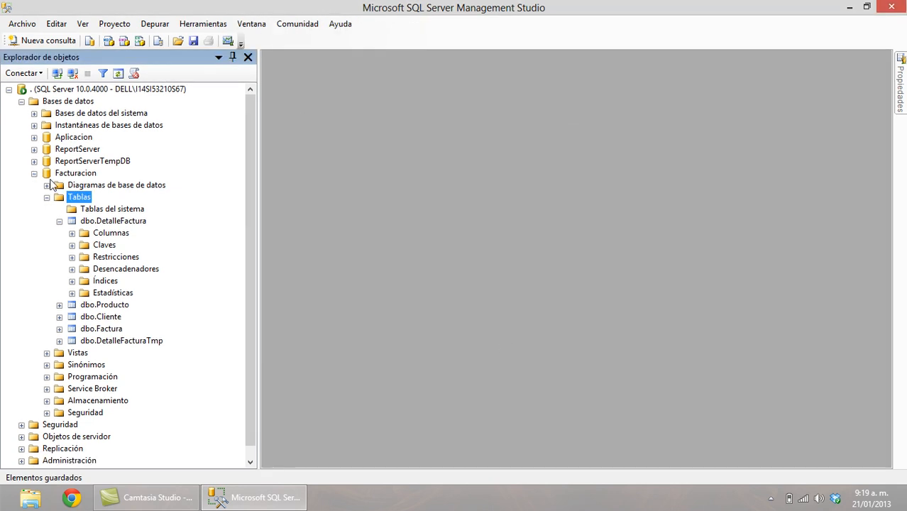
click(59, 221)
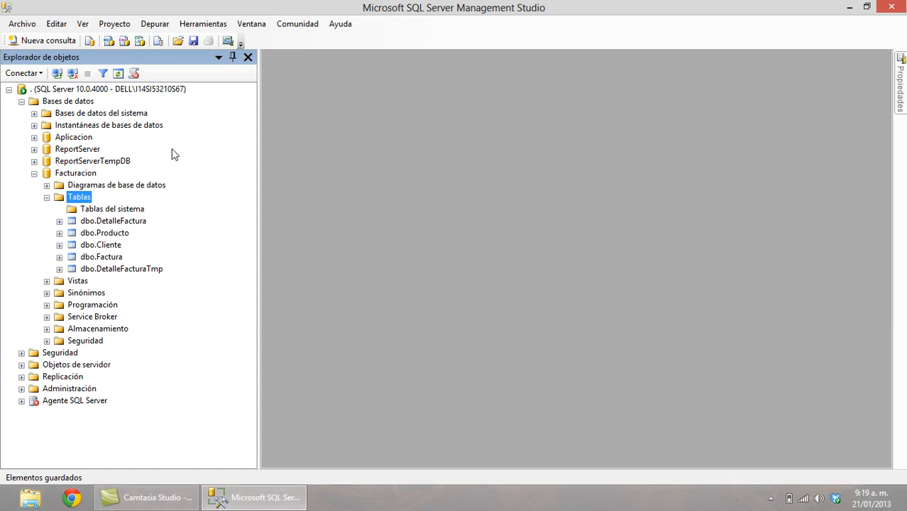
click(119, 74)
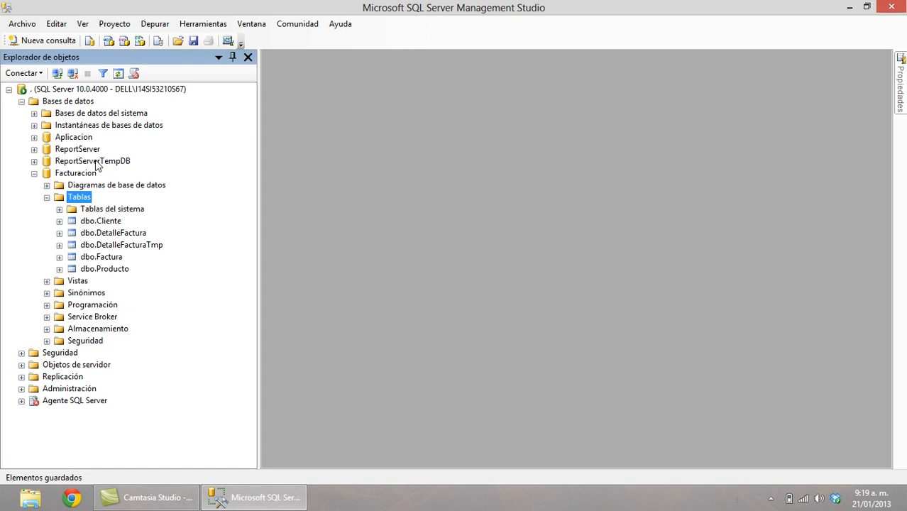
Create the diagram support objects and a new diagram containing Cliente through Producto.
click(47, 185)
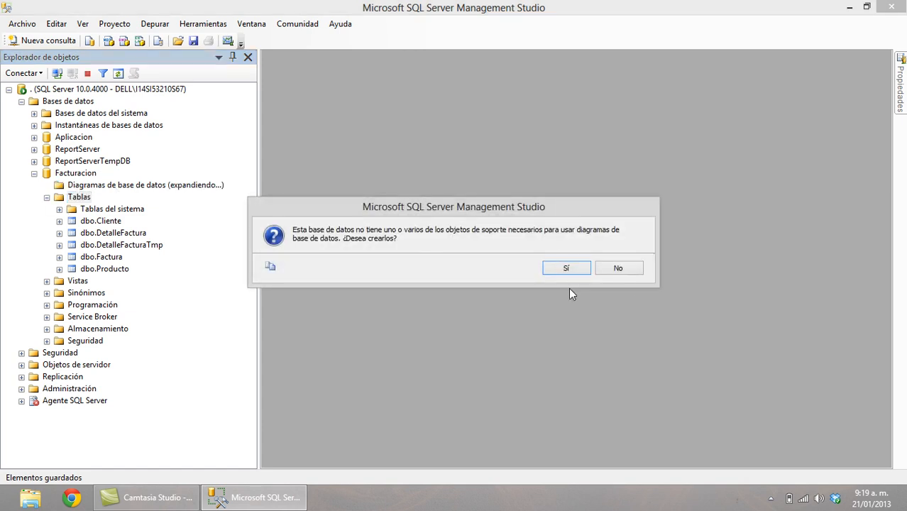
click(568, 270)
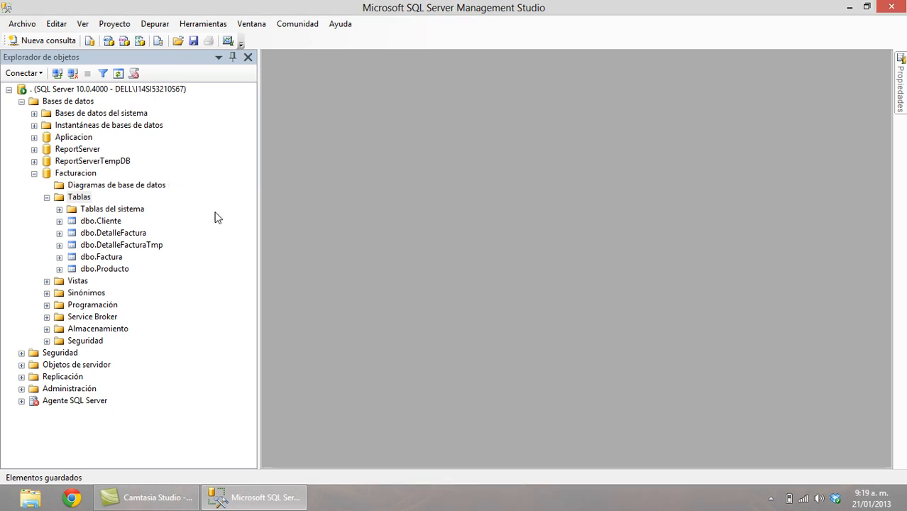
right_click(115, 185)
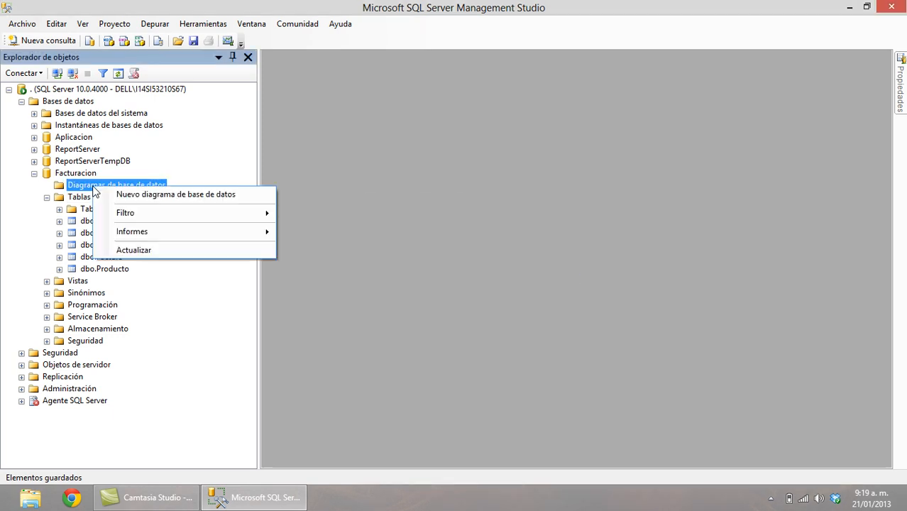
click(135, 193)
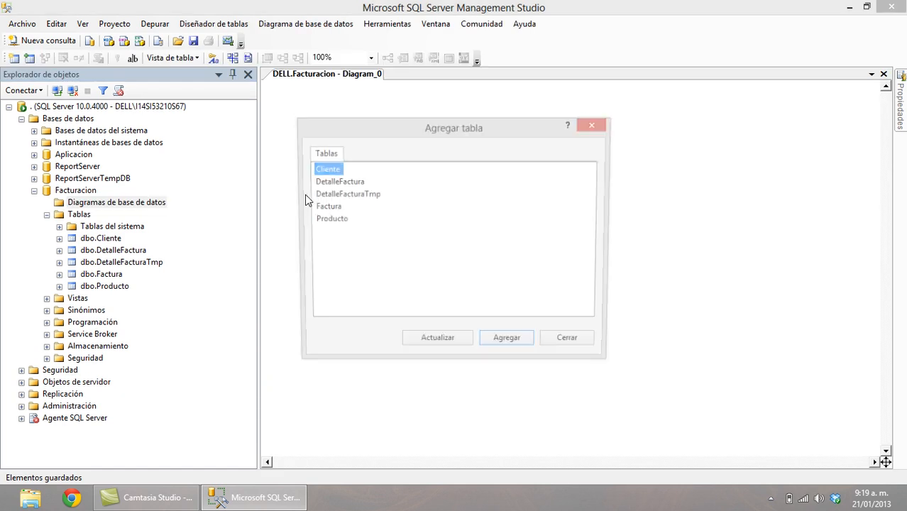
shift+click(334, 221)
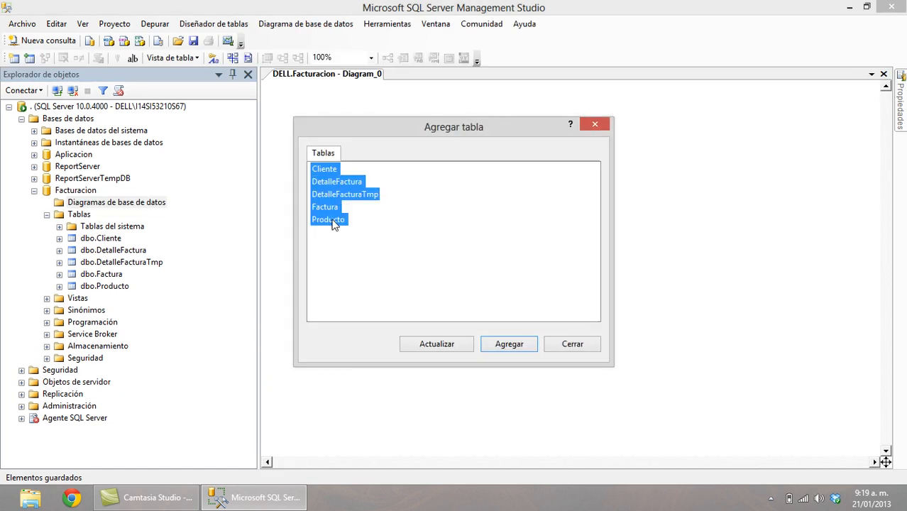
click(507, 345)
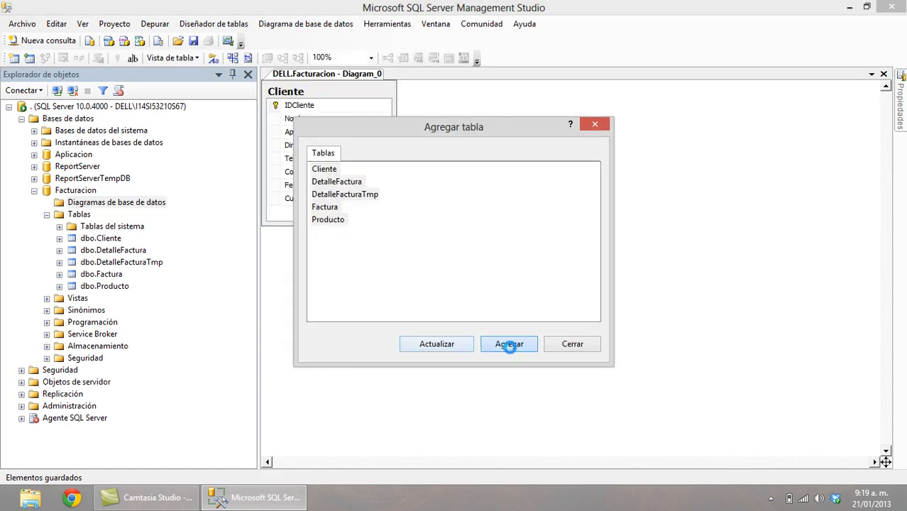
click(592, 343)
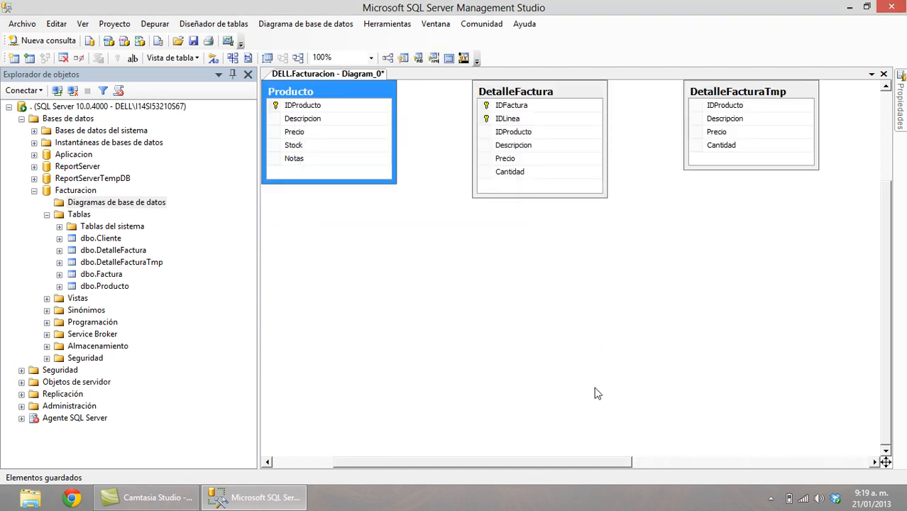
Move Producto, DetalleFactura and DetalleFacturaTmp down and to the right on the diagram.
drag(360, 95, 410, 186)
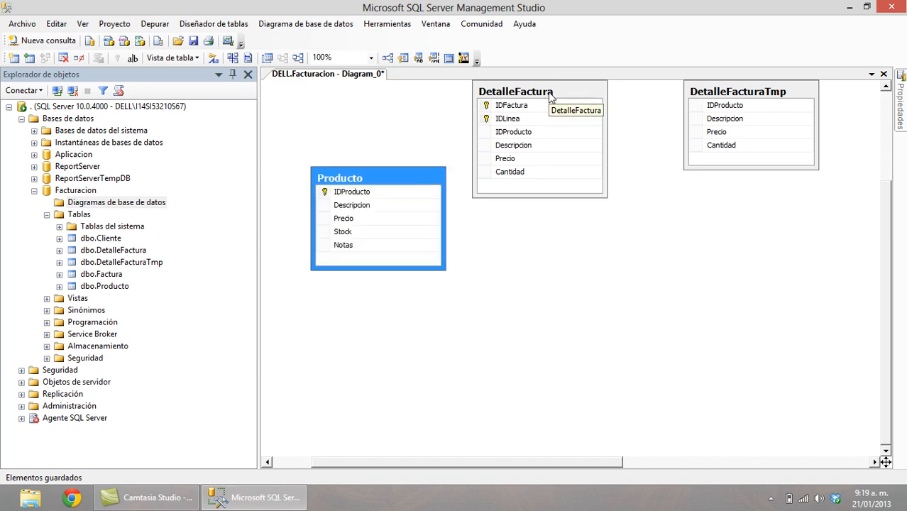
click(554, 90)
drag(596, 231, 598, 230)
drag(751, 95, 781, 194)
drag(884, 229, 902, 306)
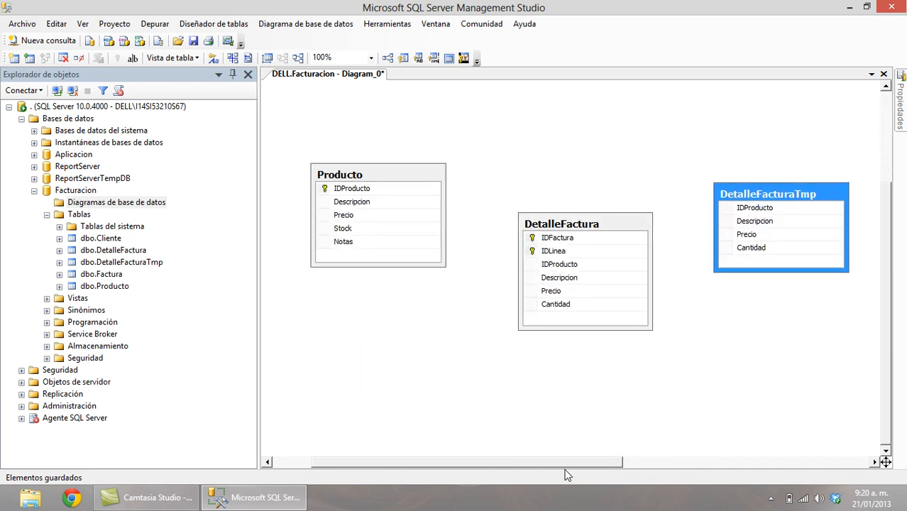
drag(560, 465, 695, 476)
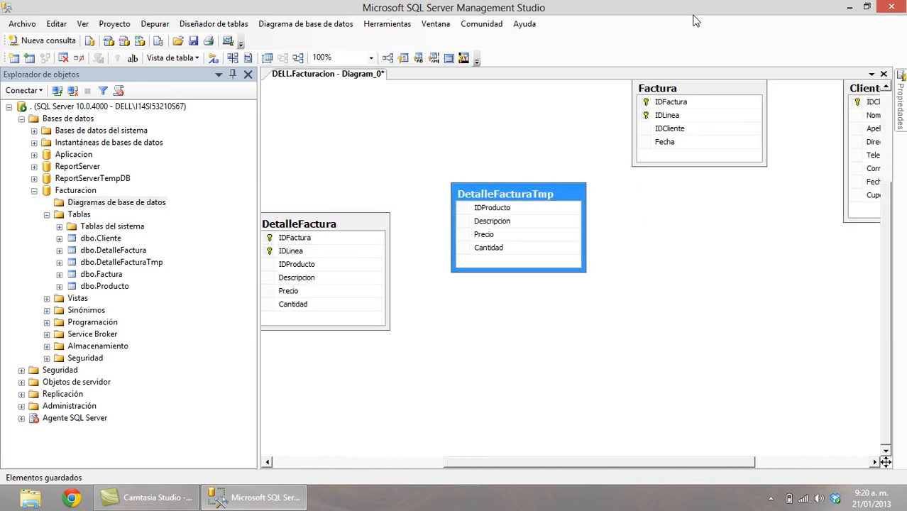
Place Factura at the lower left, Cliente beside it, and DetalleFactura to Factura's right.
click(710, 93)
drag(525, 355, 382, 381)
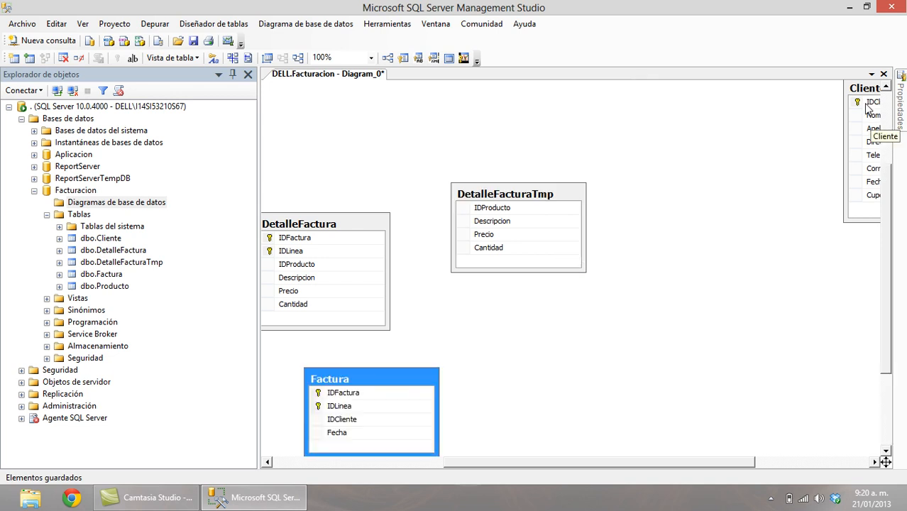
drag(870, 94, 539, 360)
drag(526, 463, 379, 470)
drag(584, 375, 384, 324)
click(567, 225)
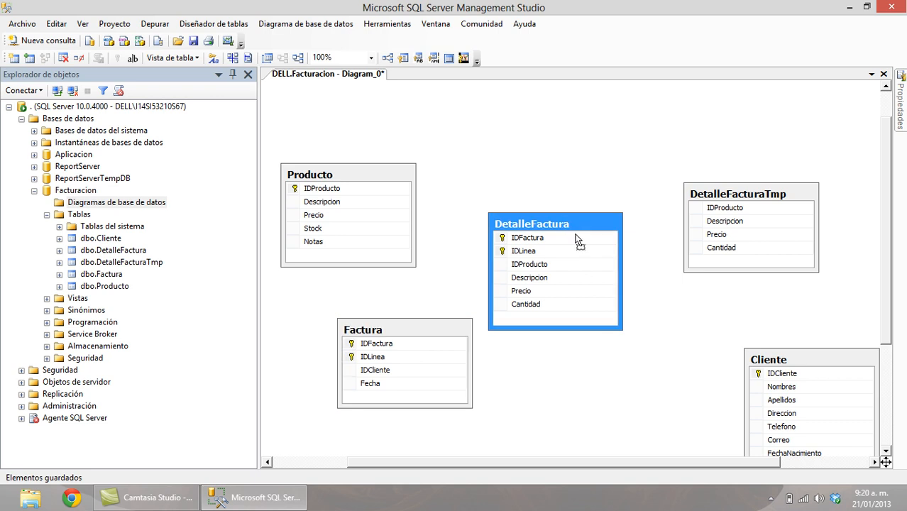
drag(620, 330, 627, 343)
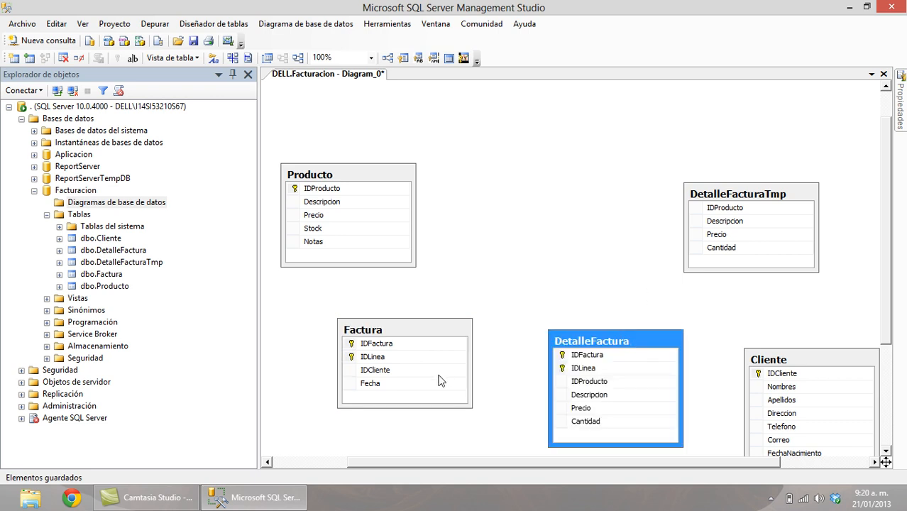
Link Factura's IDFactura to DetalleFactura, starting the FK_Factura_DetalleFactura relationship.
click(380, 343)
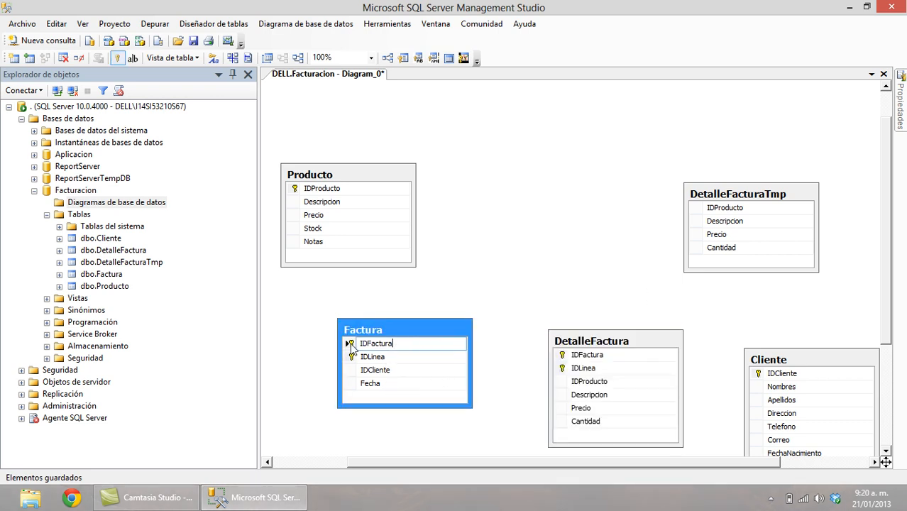
drag(349, 343, 562, 359)
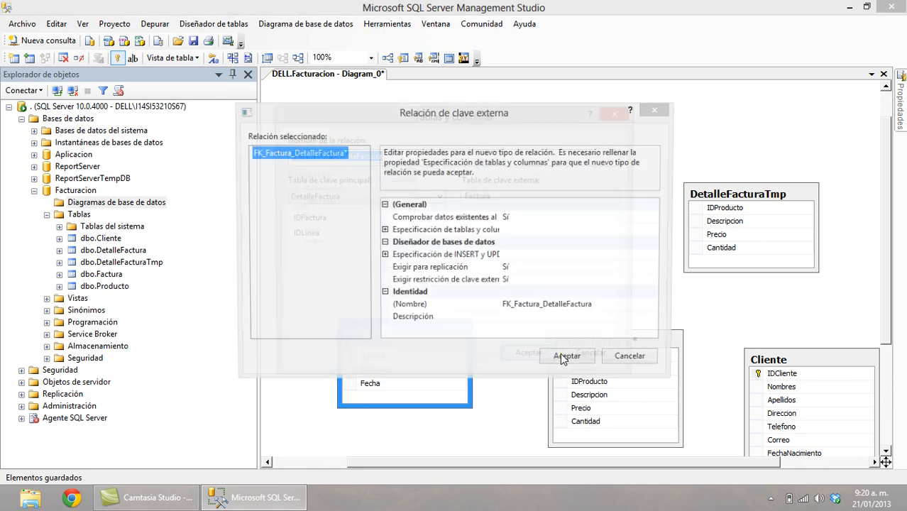
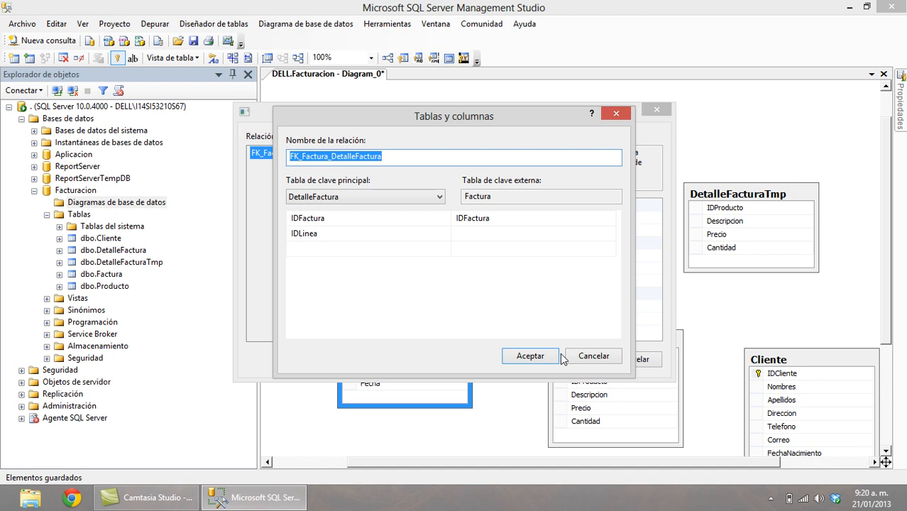
Abandon the FK_Factura_DetalleFactura relationship after the column-count warning, leaving the tables unlinked.
click(531, 358)
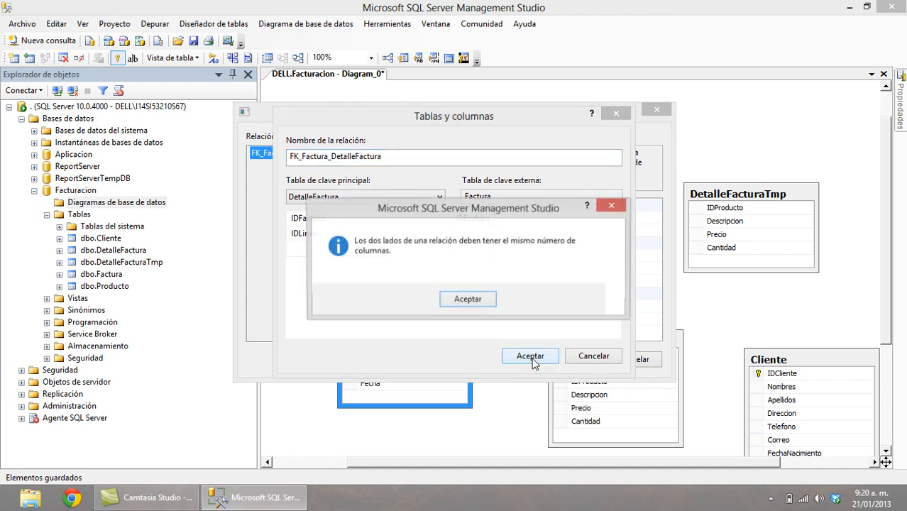
click(468, 299)
click(597, 357)
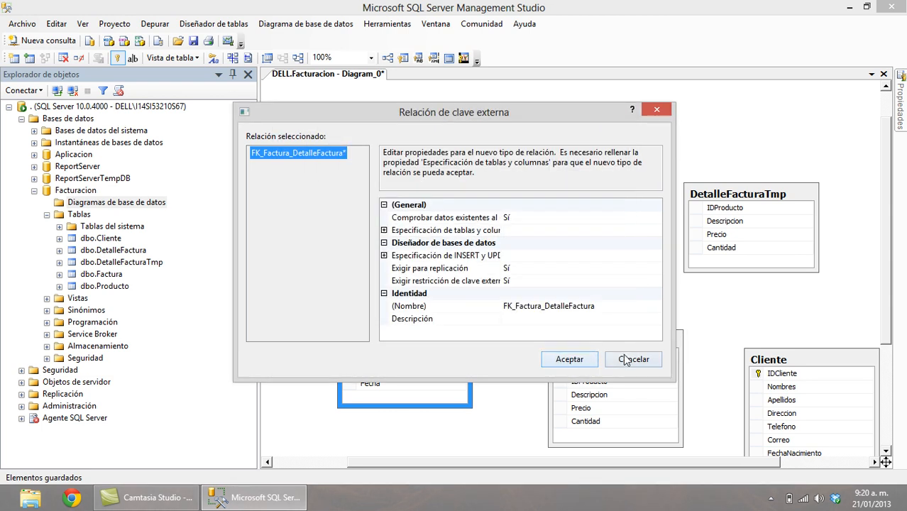
click(634, 358)
click(537, 372)
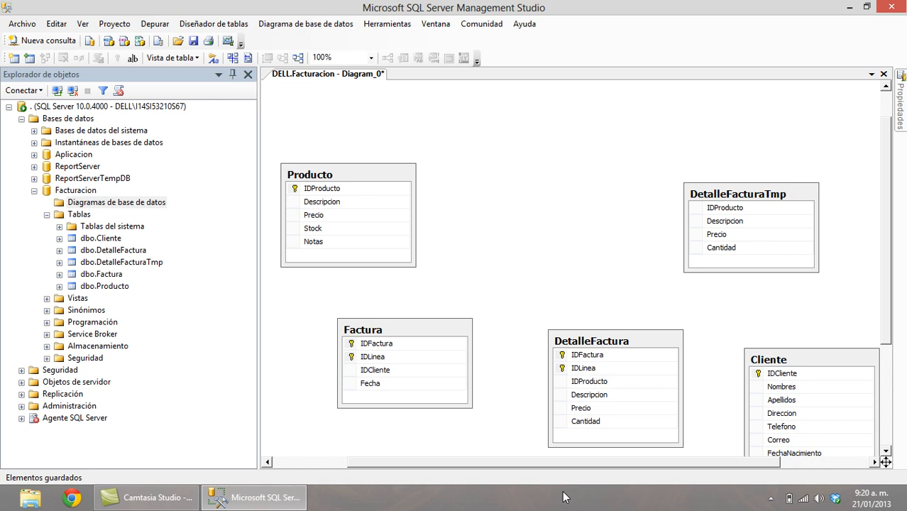
Open the dbo.Factura table in the column designer.
click(433, 325)
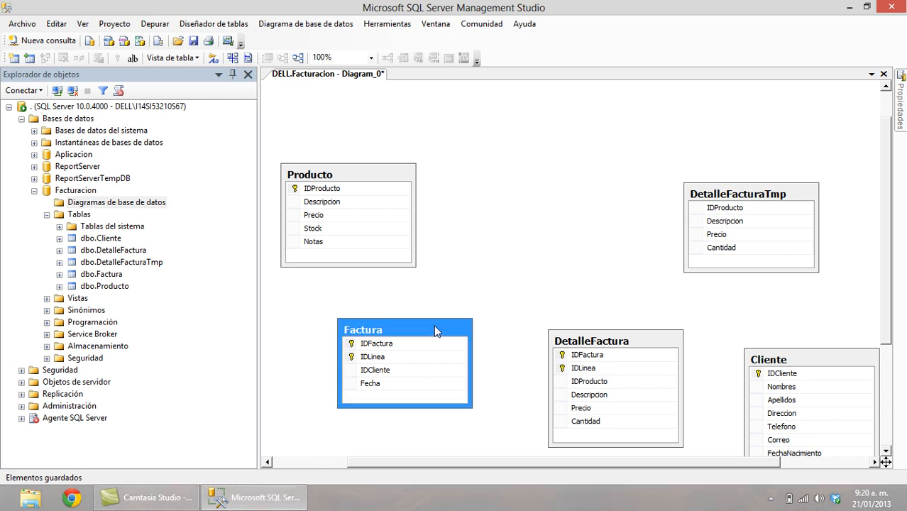
click(113, 263)
click(114, 275)
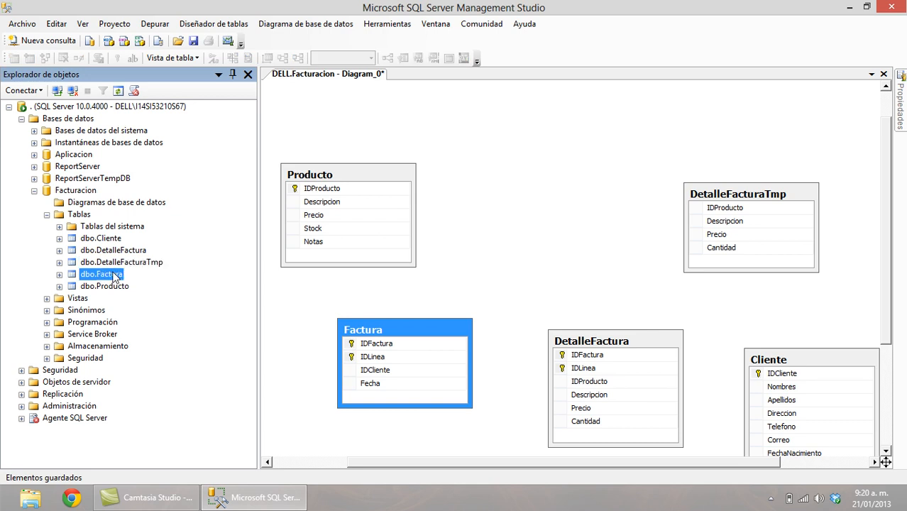
right_click(113, 277)
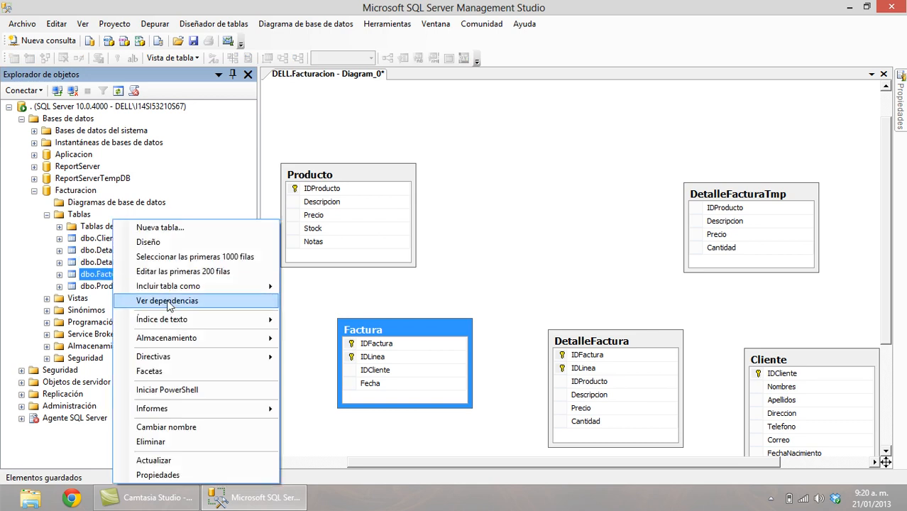
click(171, 242)
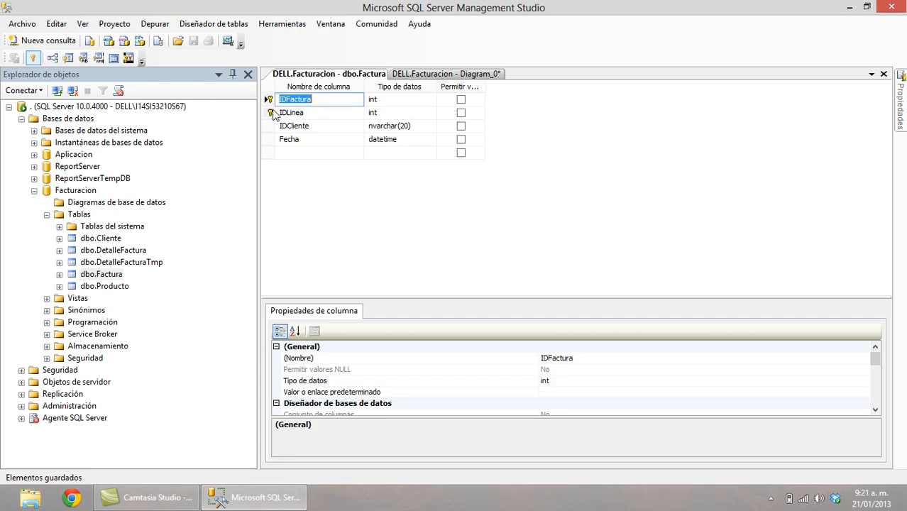
Delete the IDLinea column, make IDFactura the sole primary key, and save Factura.
click(268, 113)
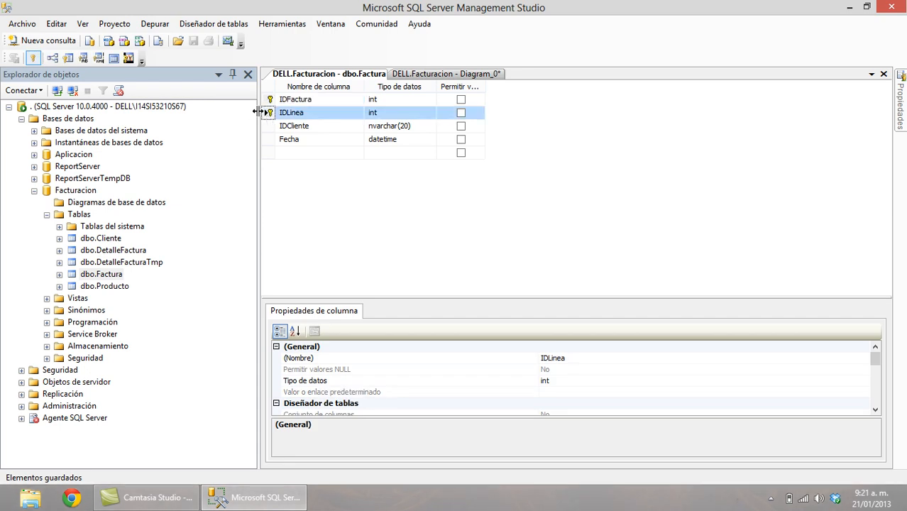
key(Delete)
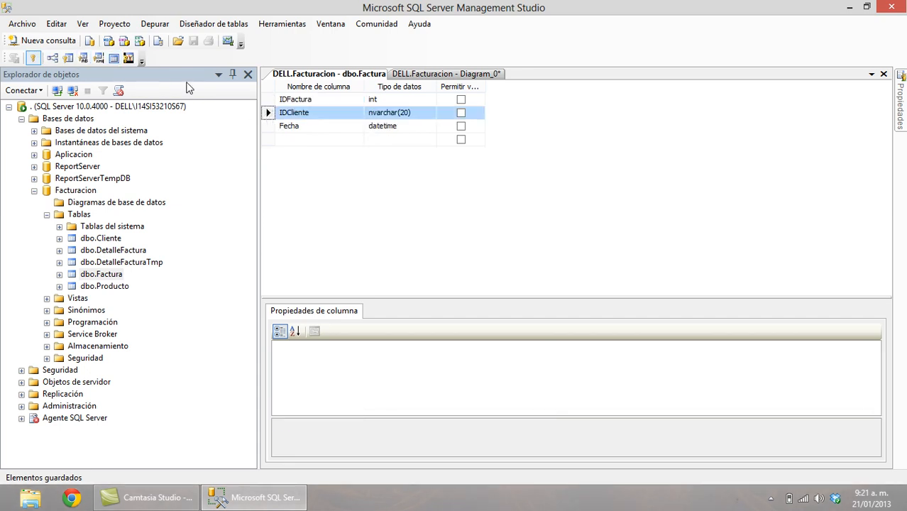
click(268, 100)
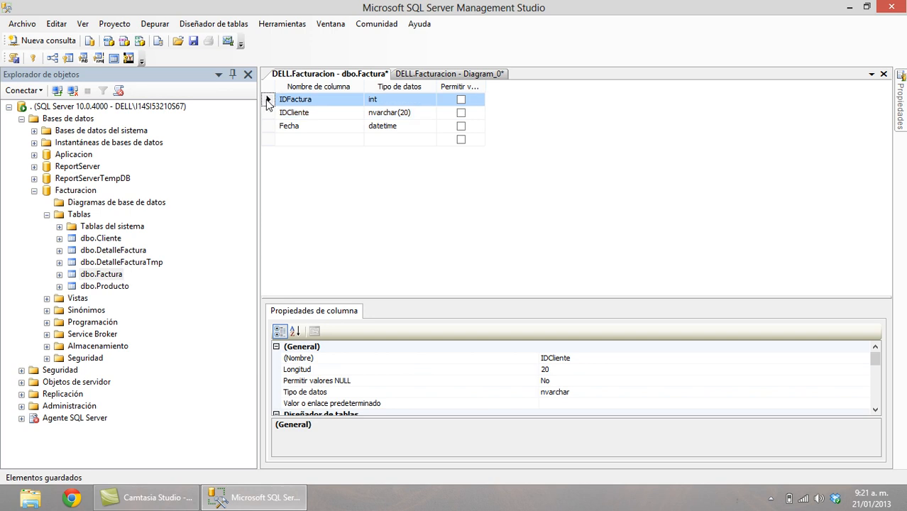
click(32, 58)
click(193, 41)
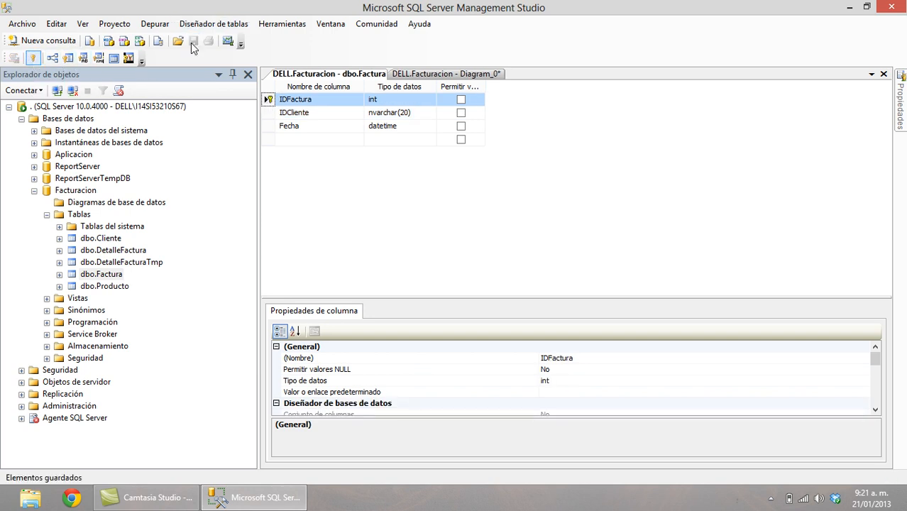
mouse_move(900, 100)
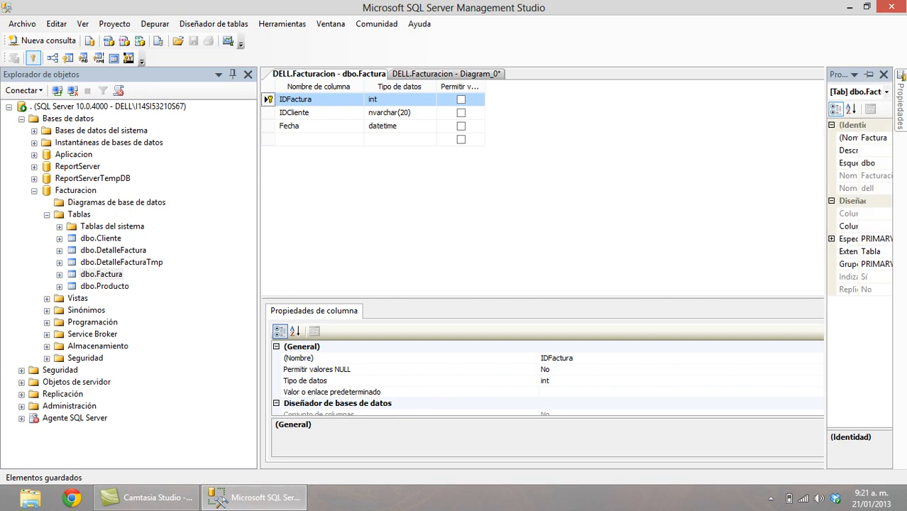
Relate Factura's IDFactura to DetalleFactura's IDFactura on the diagram.
click(884, 74)
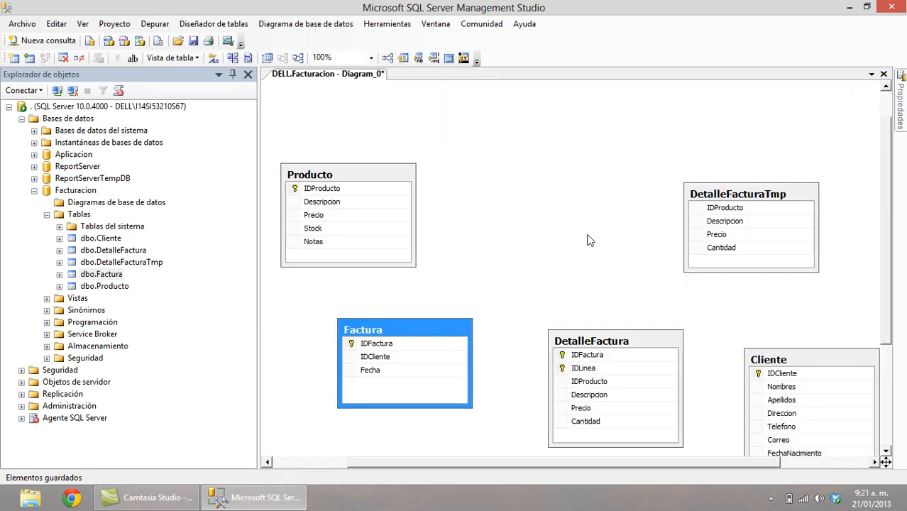
drag(604, 339, 592, 309)
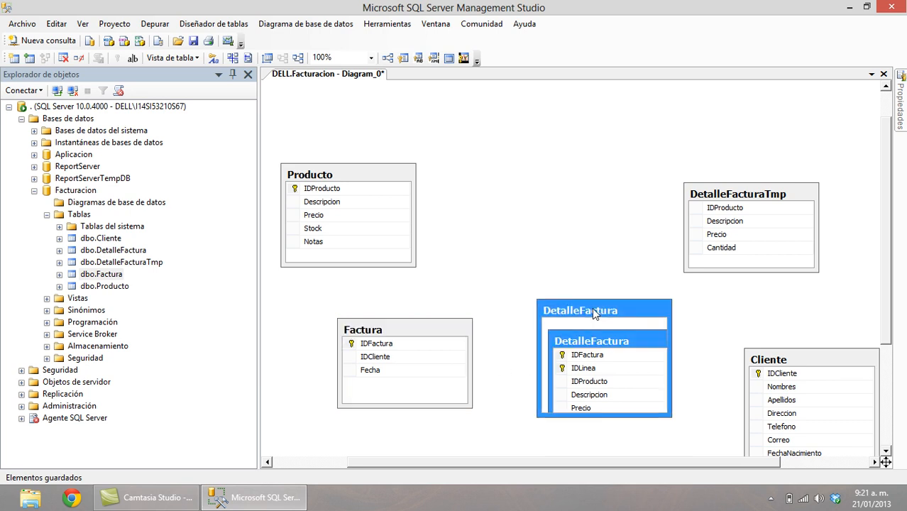
click(393, 346)
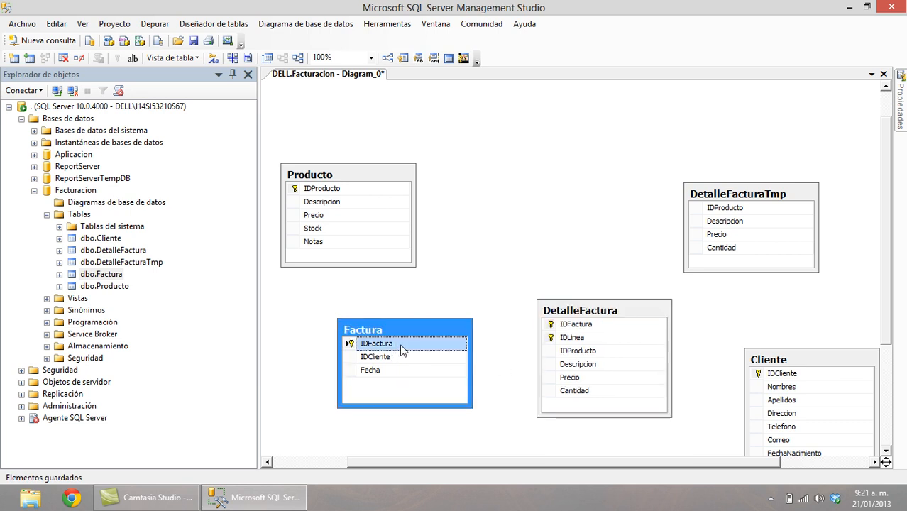
drag(383, 345, 559, 326)
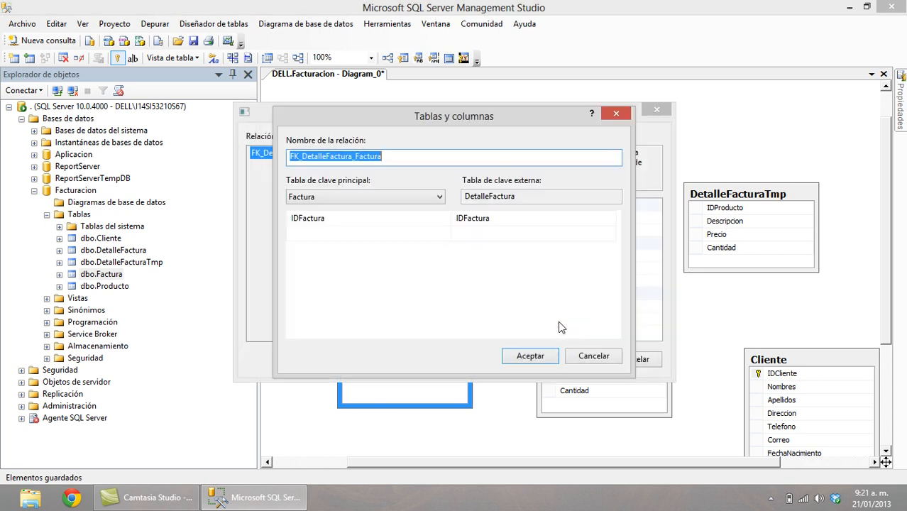
click(534, 358)
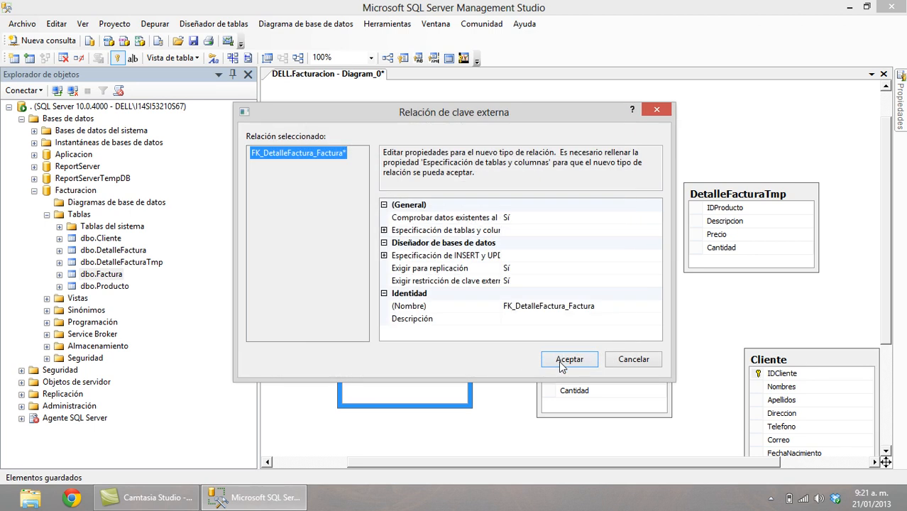
click(568, 361)
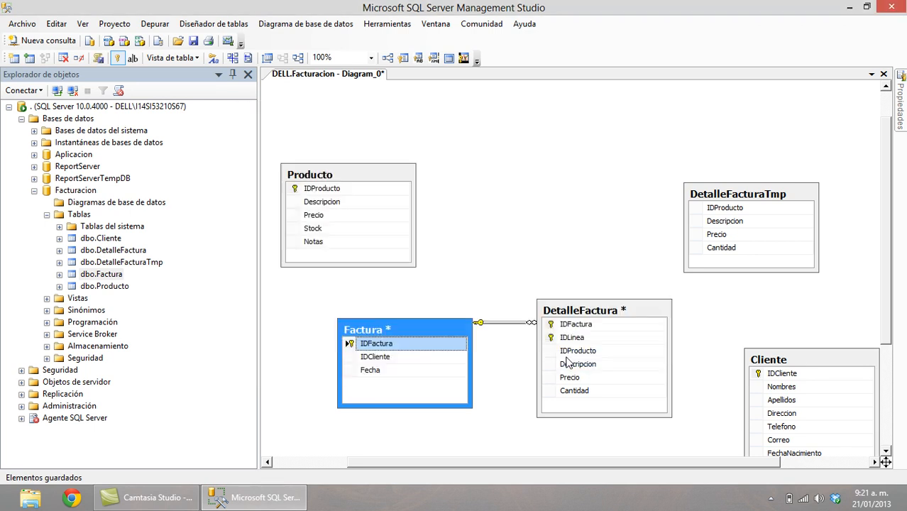
click(447, 330)
drag(446, 330, 443, 315)
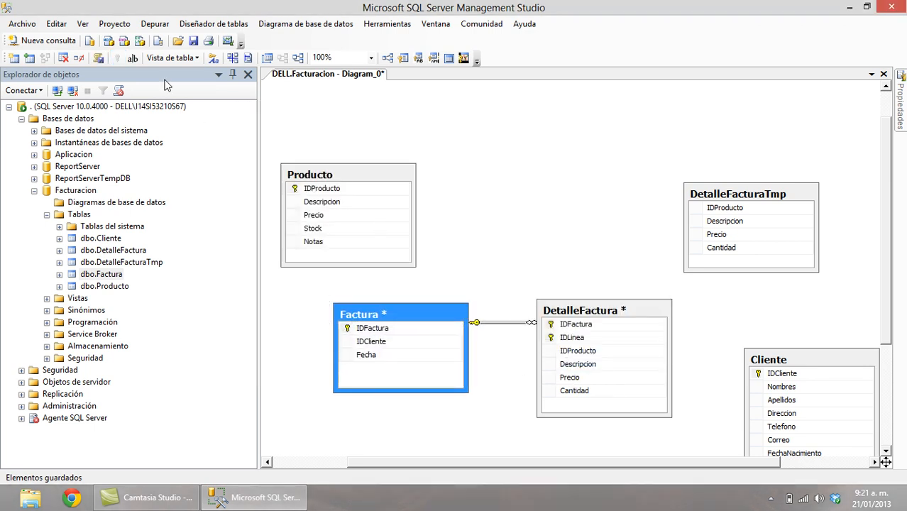
Save the diagram as DER, confirming the Factura and DetalleFactura table changes.
click(193, 41)
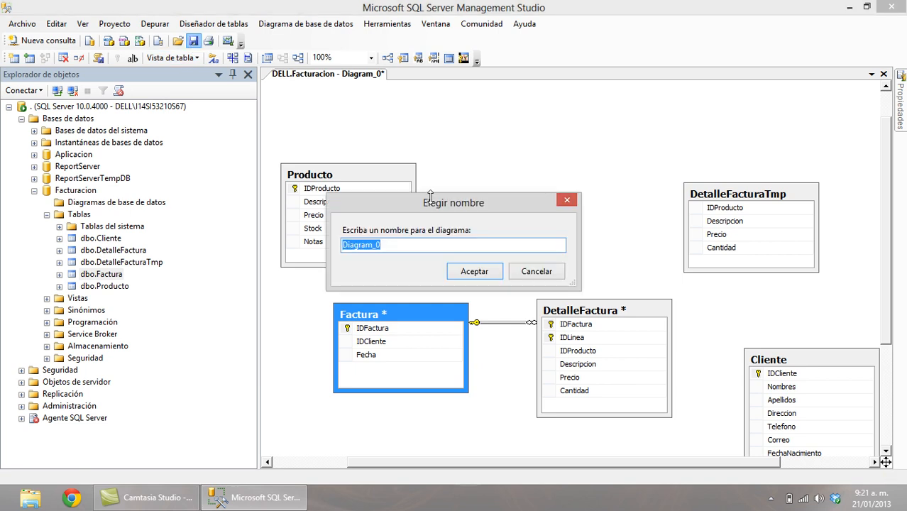
text(DER)
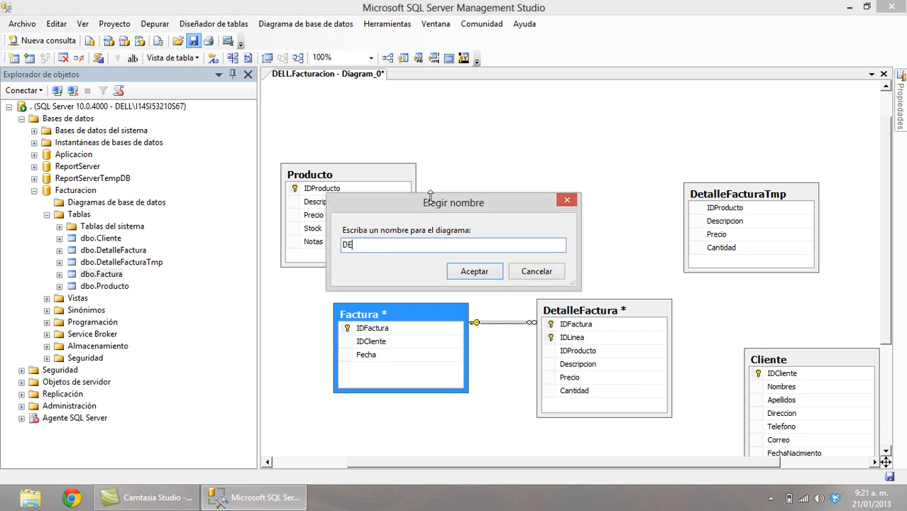
click(472, 270)
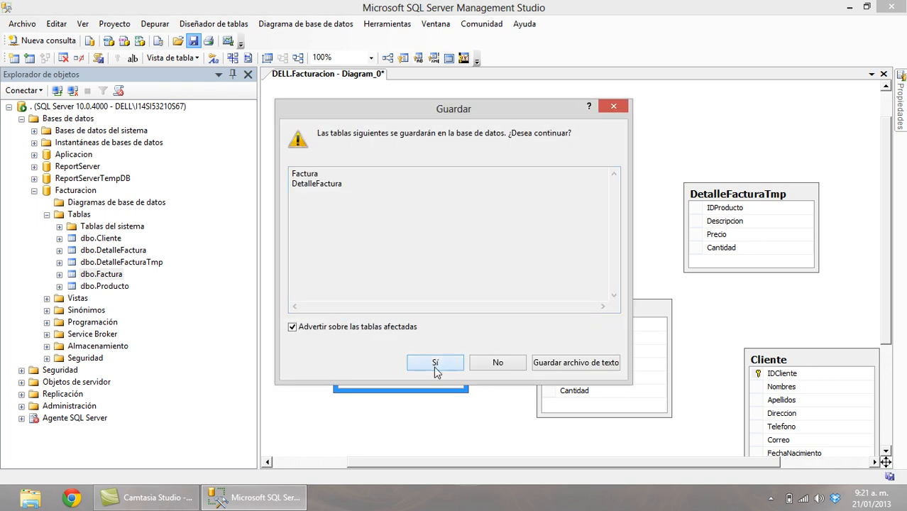
click(436, 364)
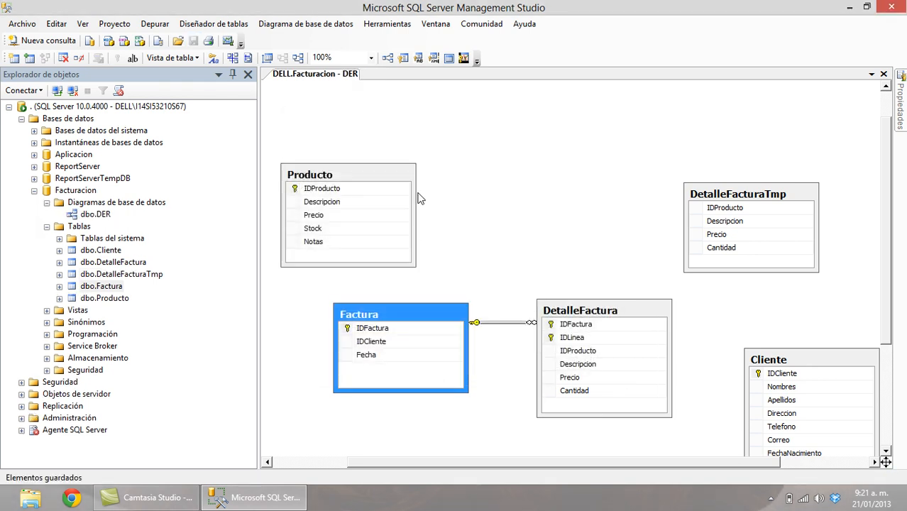
drag(387, 167, 426, 167)
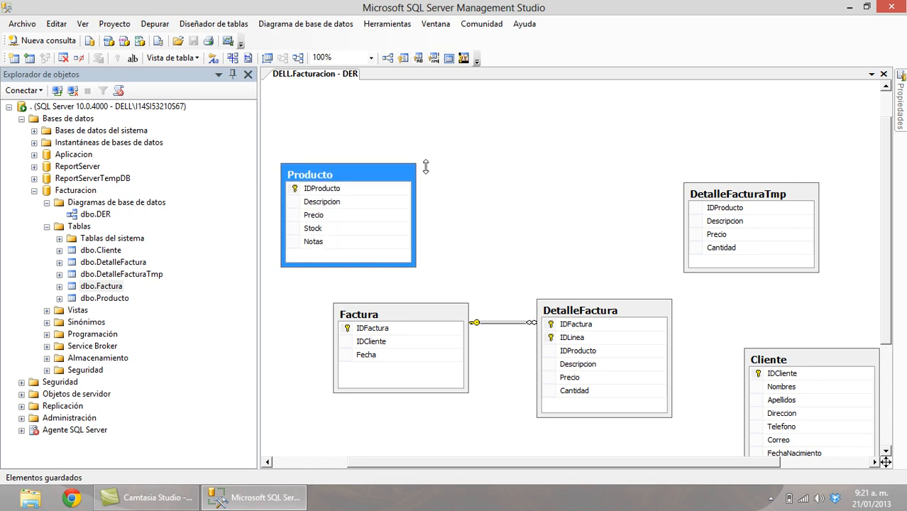
Move Cliente to the top middle and Producto to the lower right beside DetalleFactura.
click(823, 383)
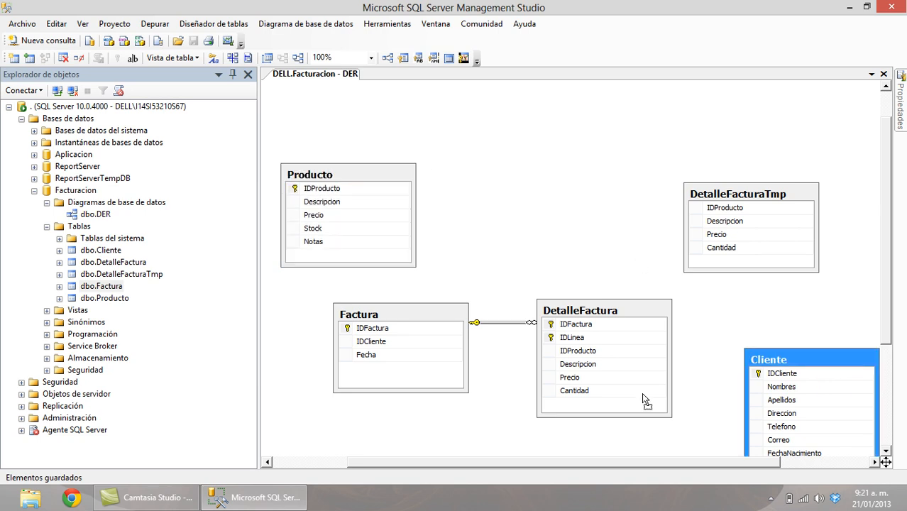
drag(519, 128, 514, 126)
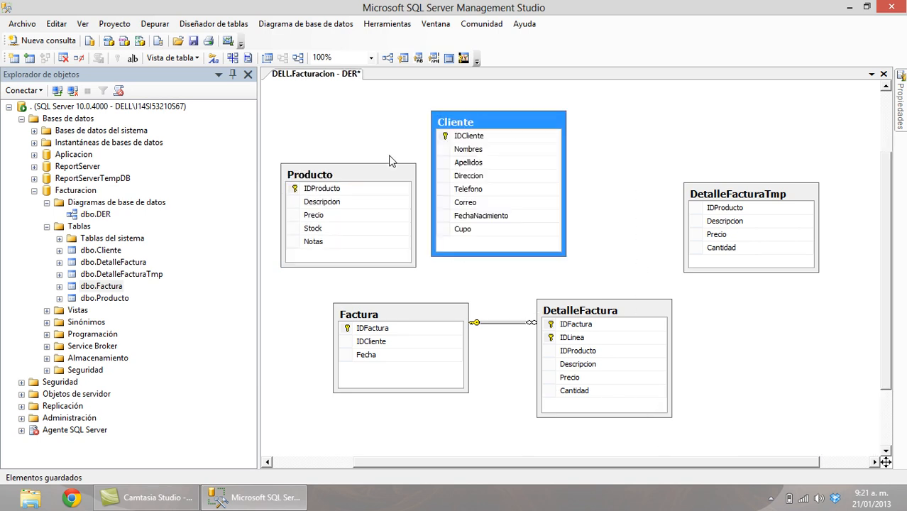
click(372, 178)
drag(374, 182, 816, 342)
Create FK_Factura_Cliente from Cliente's IDCliente to Factura and save the diagram and tables.
drag(443, 136, 384, 345)
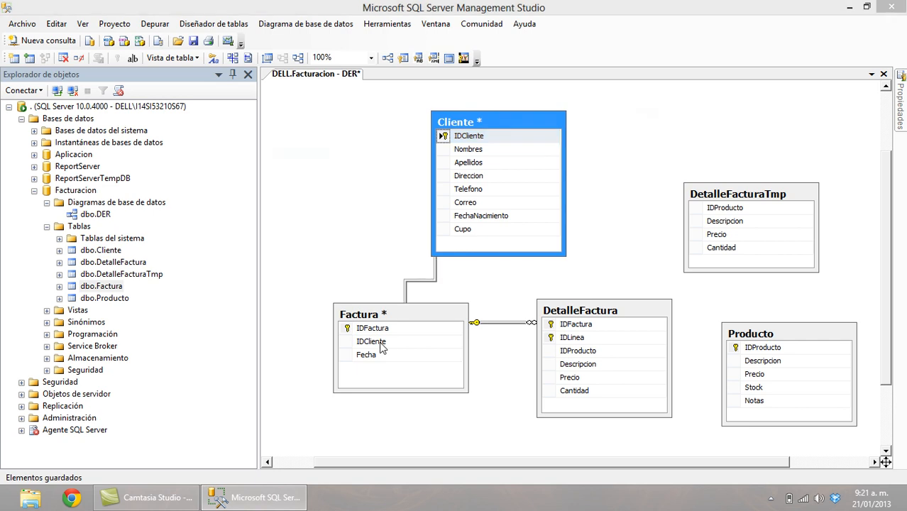
click(529, 356)
click(552, 357)
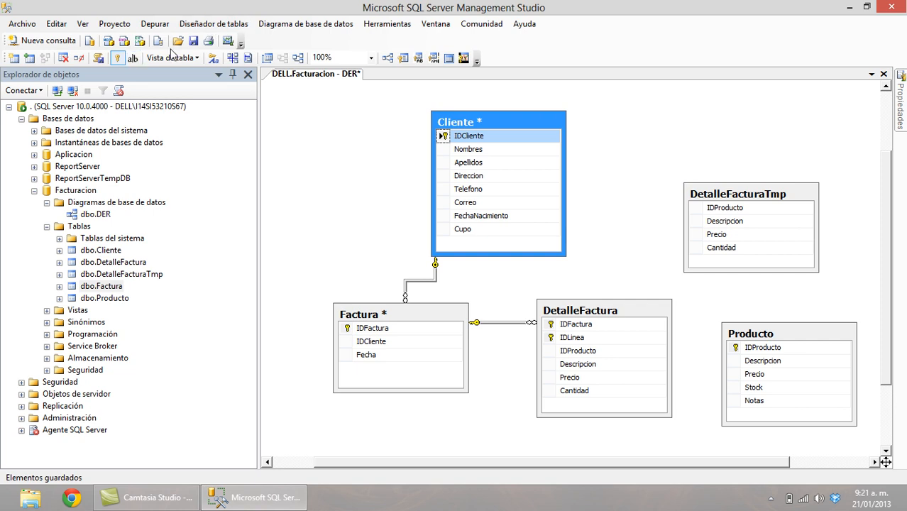
click(194, 45)
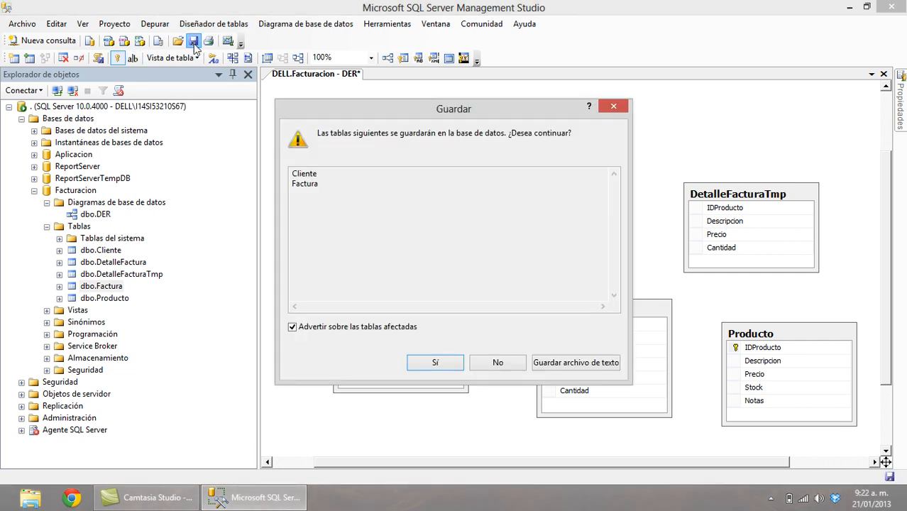
click(435, 363)
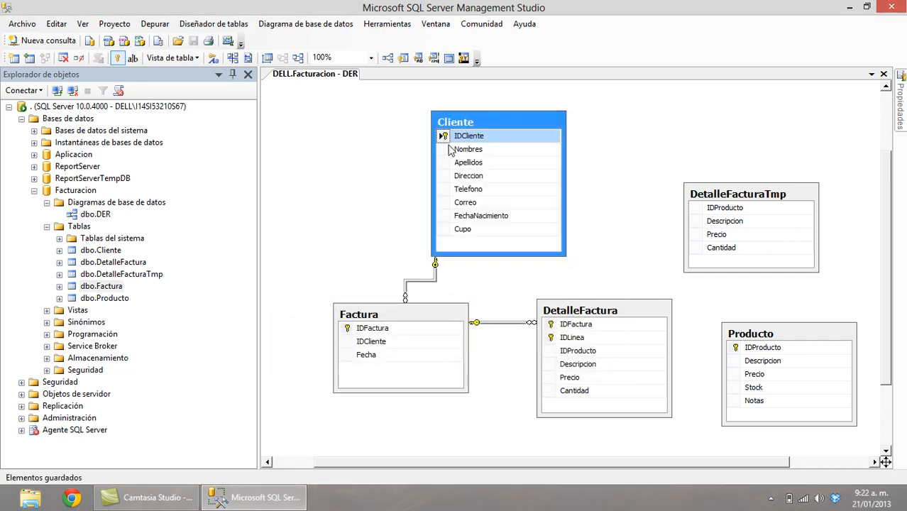
Move Cliente higher and left, reroute its relationship line, and nudge Producto up.
drag(492, 116, 357, 97)
drag(404, 286, 314, 326)
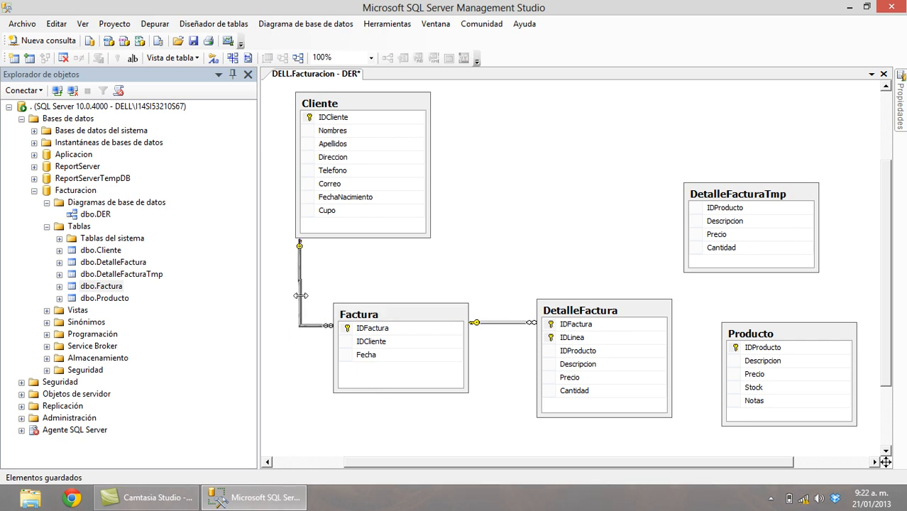
click(793, 333)
drag(792, 313, 791, 313)
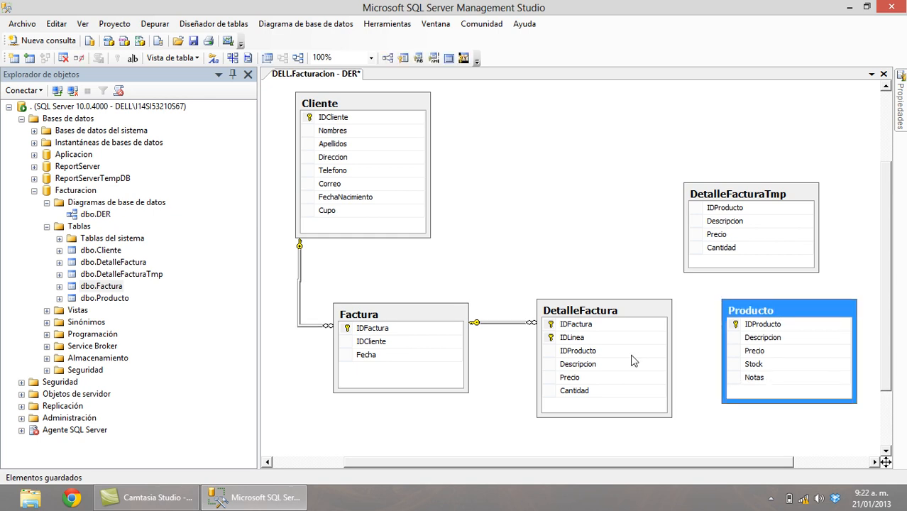
Create FK_DetalleFactura_Producto from Producto's IDProducto and save the diagram with both tables.
click(772, 326)
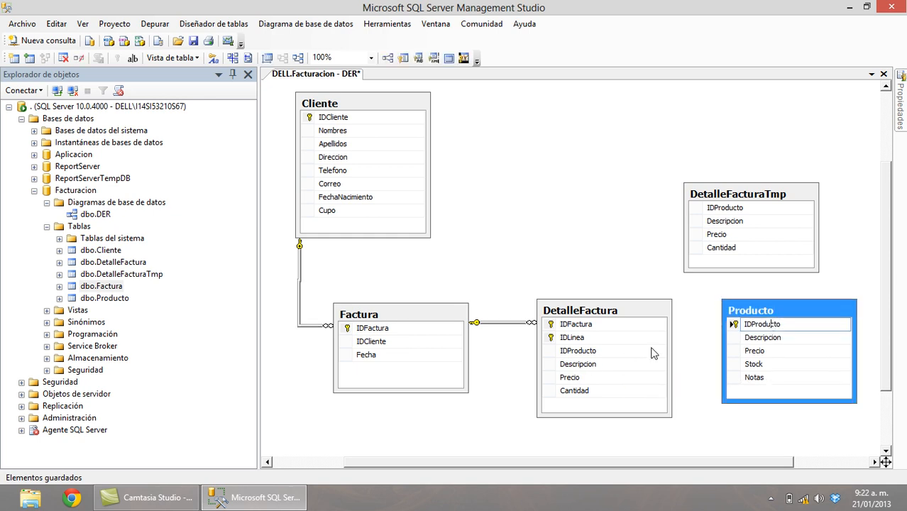
click(733, 328)
drag(652, 367, 600, 352)
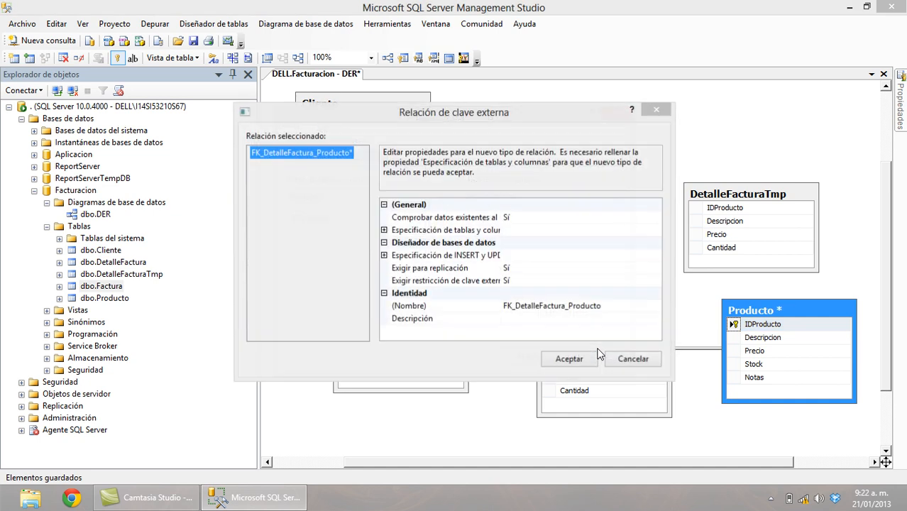
click(525, 358)
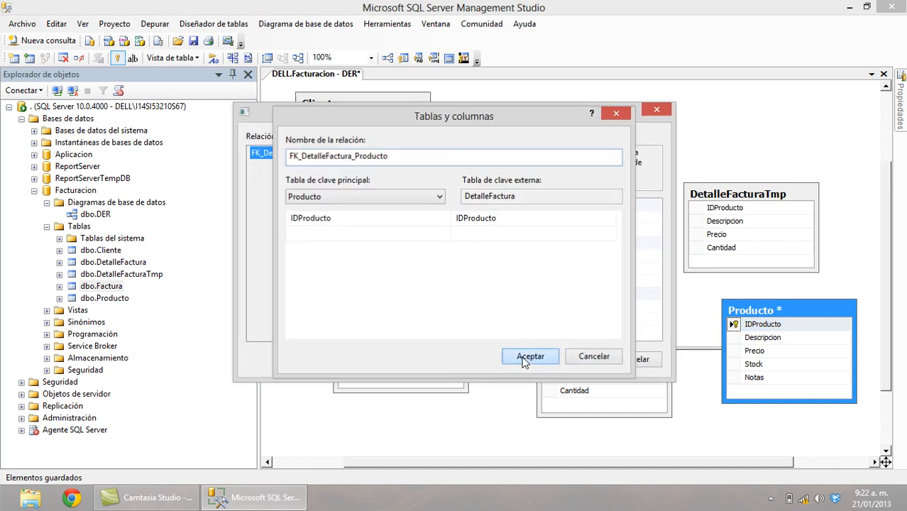
click(574, 358)
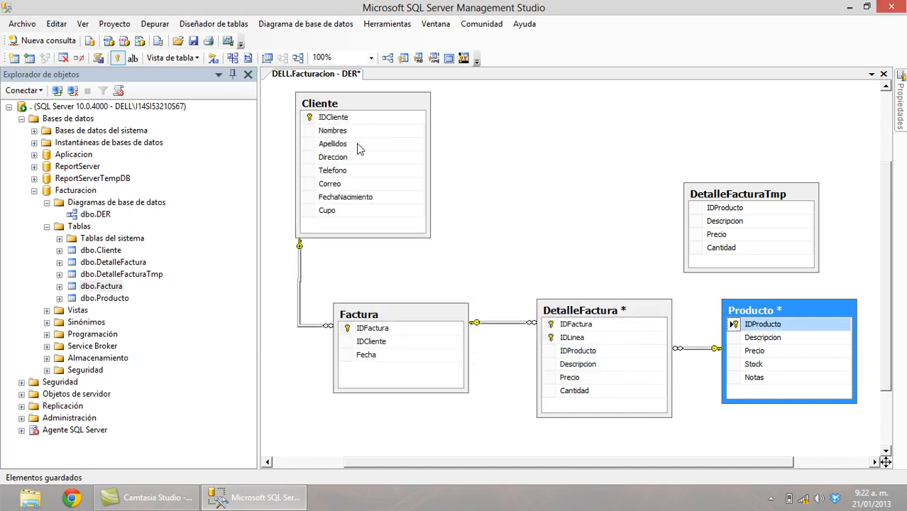
click(192, 42)
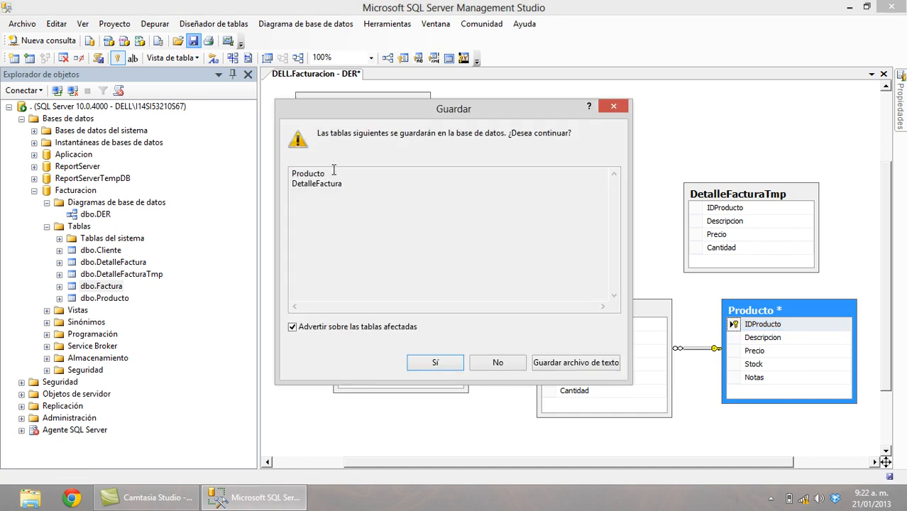
click(432, 361)
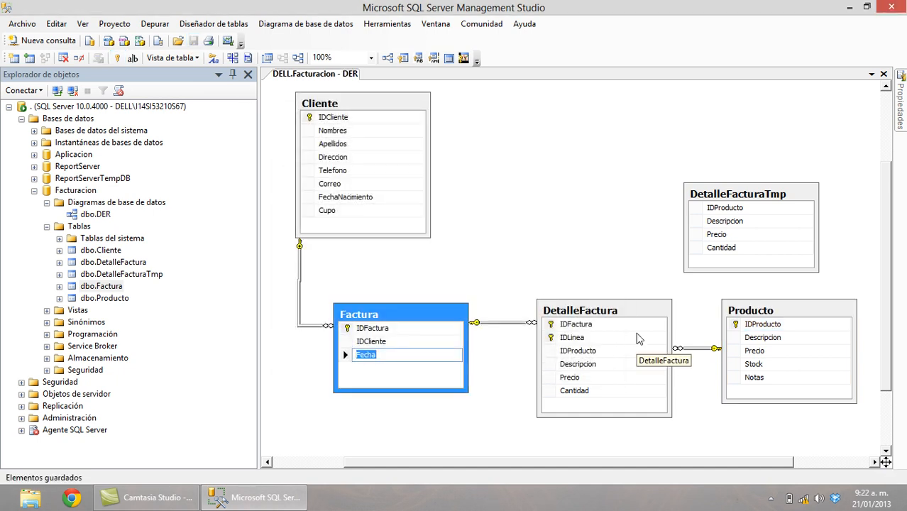
Relate Producto's IDProducto to DetalleFacturaTmp as FK_DetalleFacturaTmp_Producto.
click(801, 200)
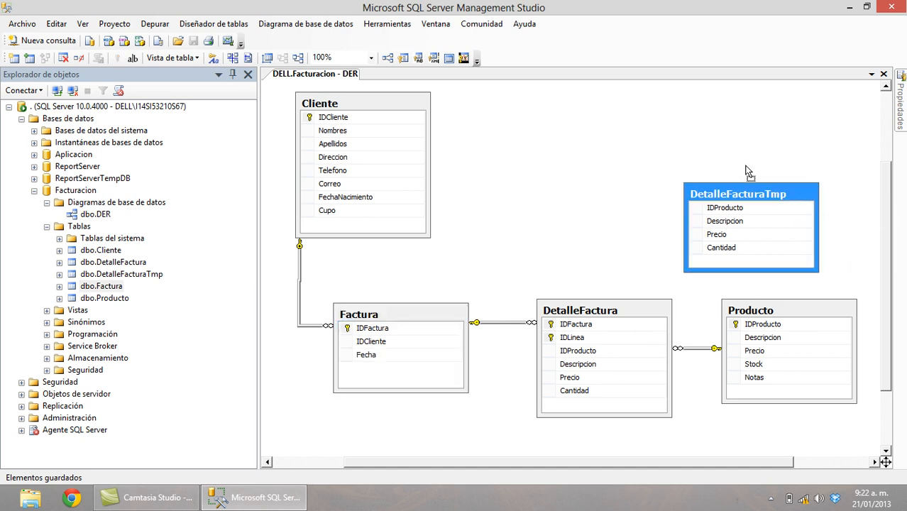
click(758, 325)
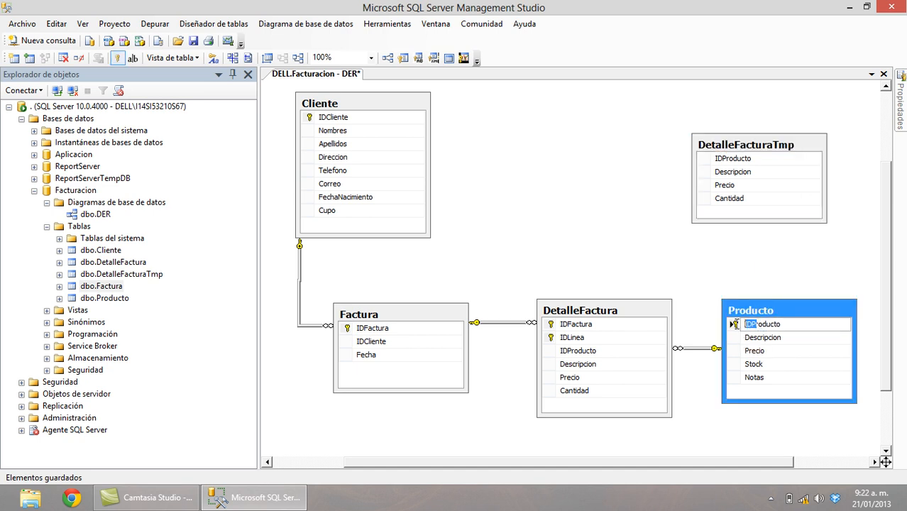
click(733, 351)
drag(736, 324, 728, 163)
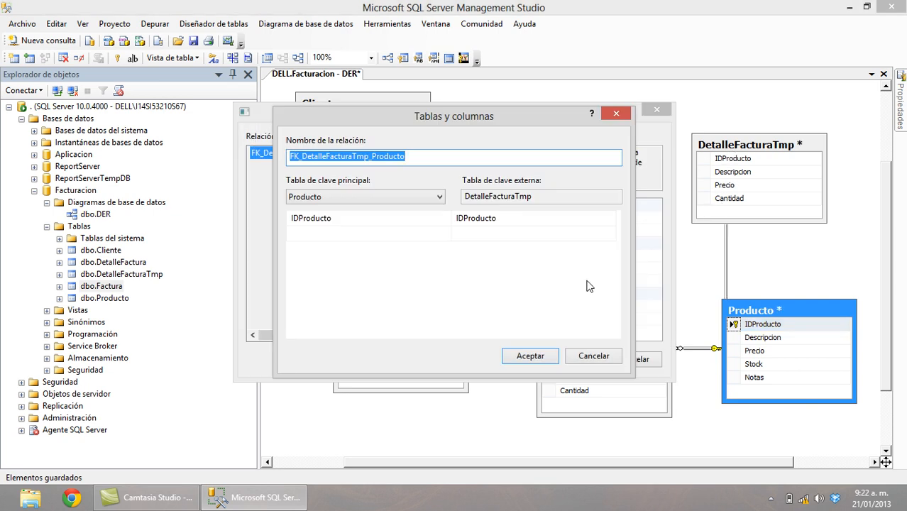
click(529, 357)
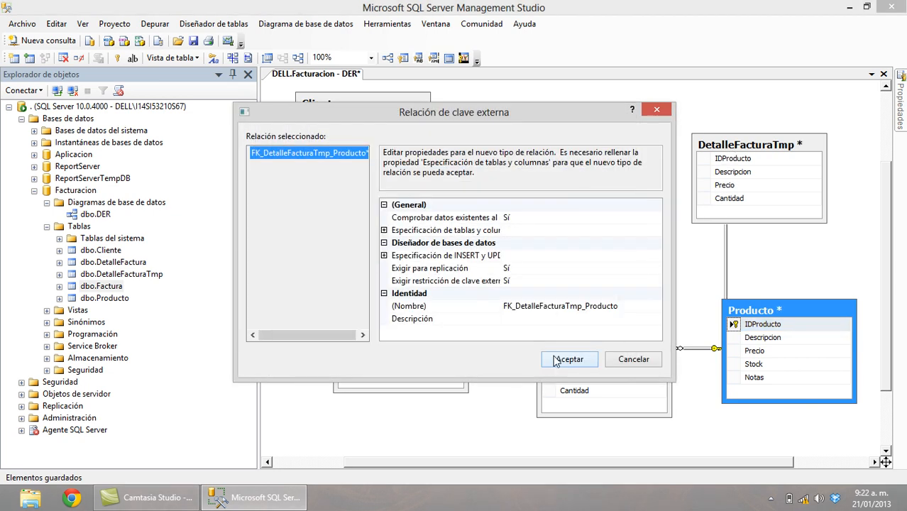
click(555, 361)
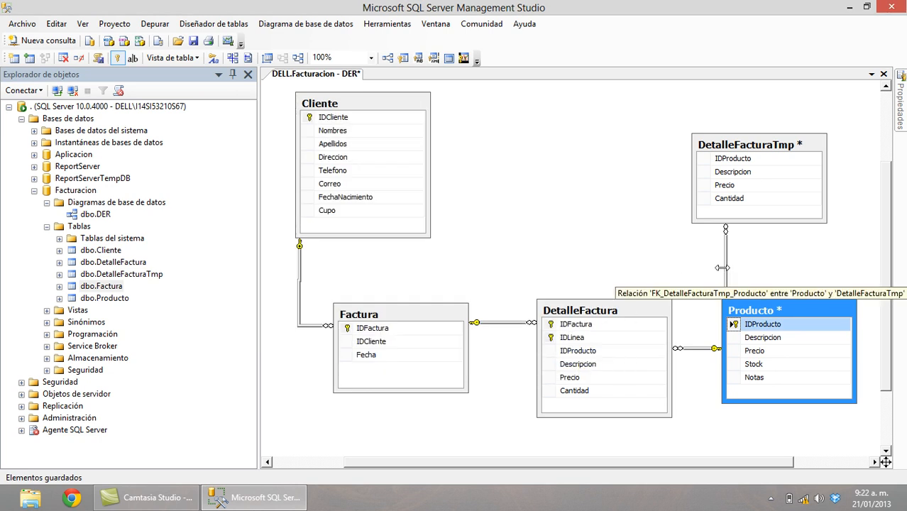
Auto-size DetalleFacturaTmp to fit its columns and save the diagram with Producto and DetalleFacturaTmp.
click(579, 164)
right_click(579, 162)
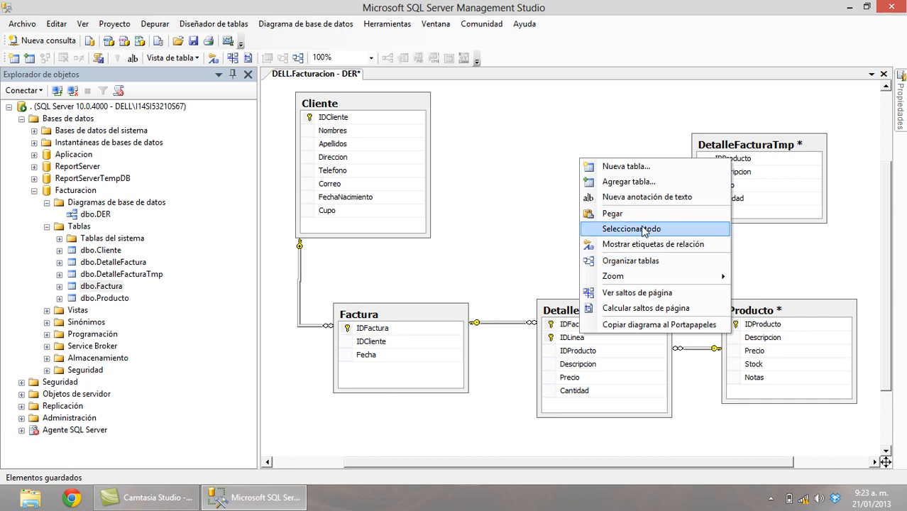
click(754, 149)
right_click(754, 150)
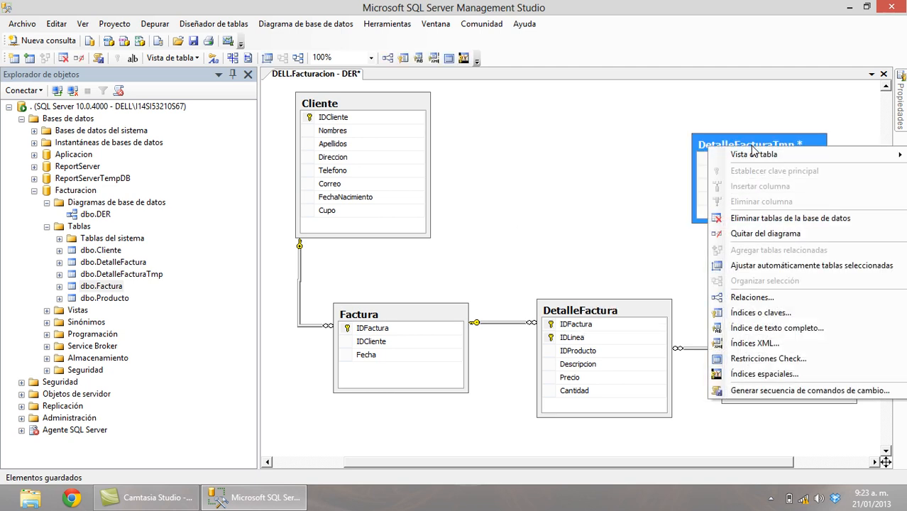
click(784, 266)
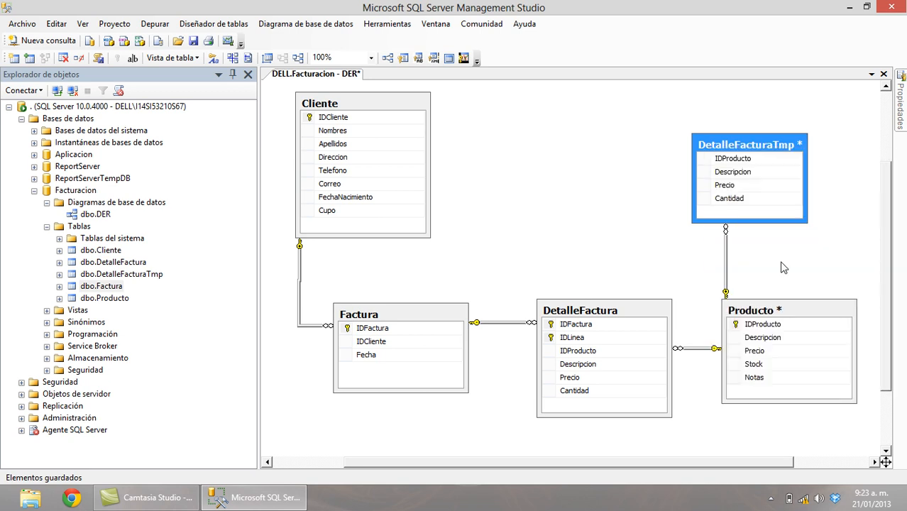
click(193, 42)
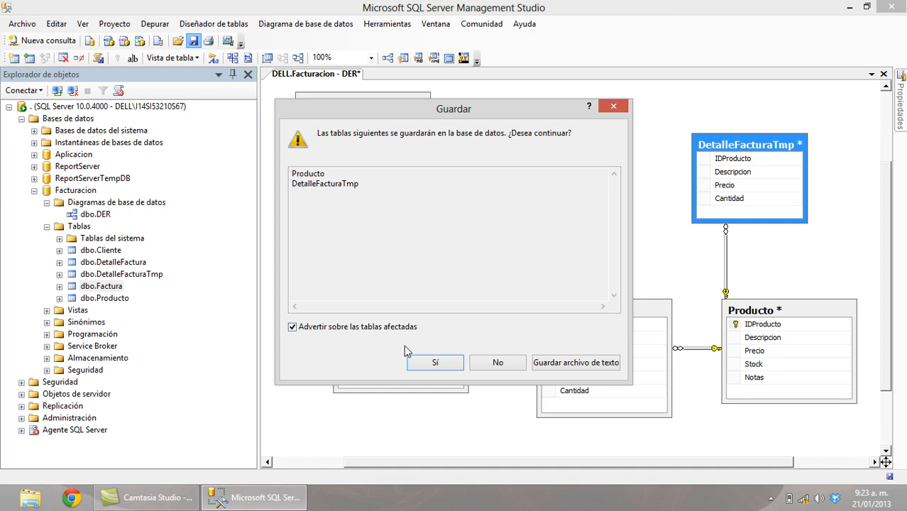
click(422, 364)
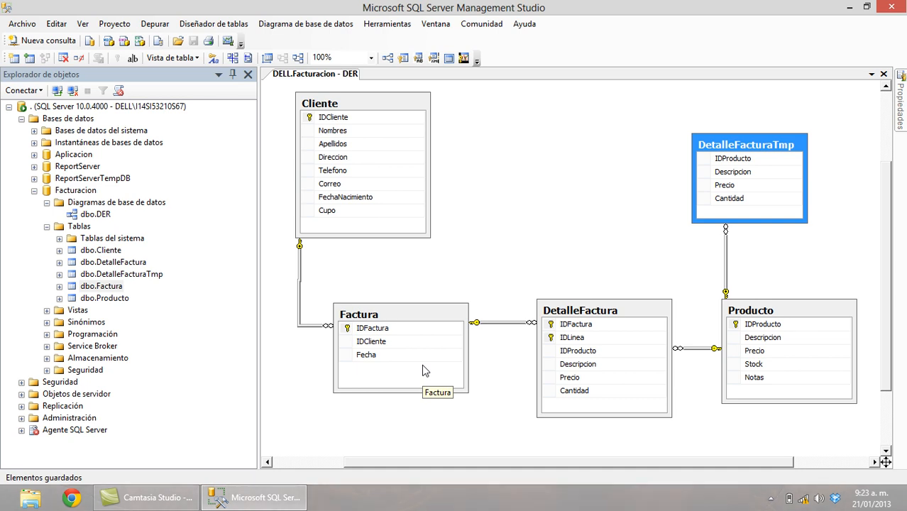
right_click(108, 298)
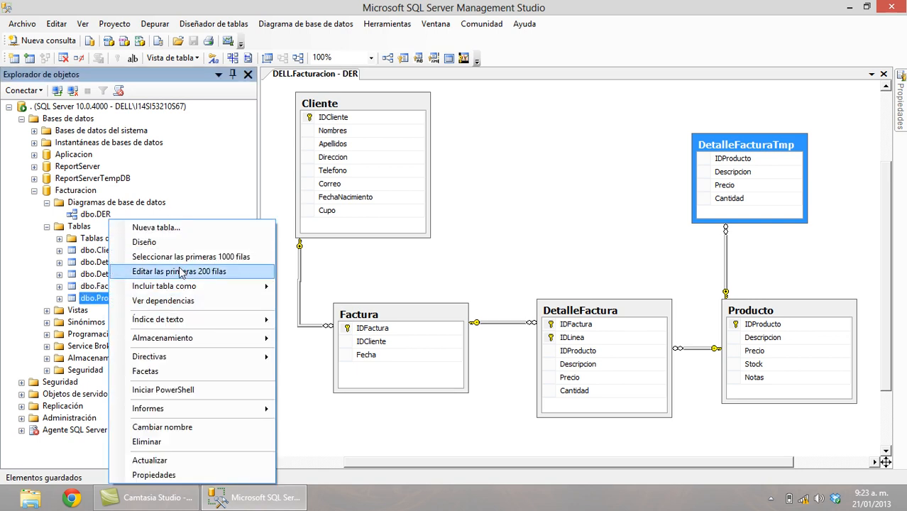
Edit Producto's rows and enter product 1: COCA COLA X 350 ML, price 1300, stock 500.
click(179, 272)
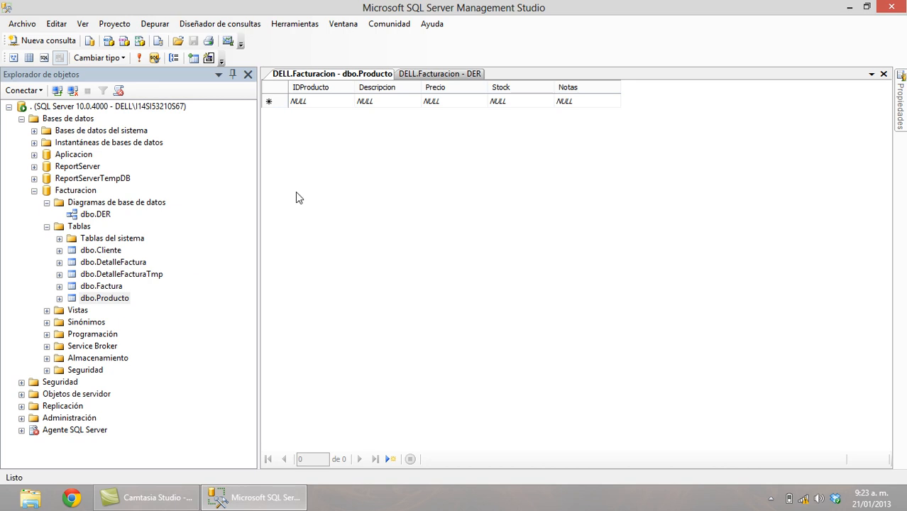
click(322, 100)
text(1)
key(Tab)
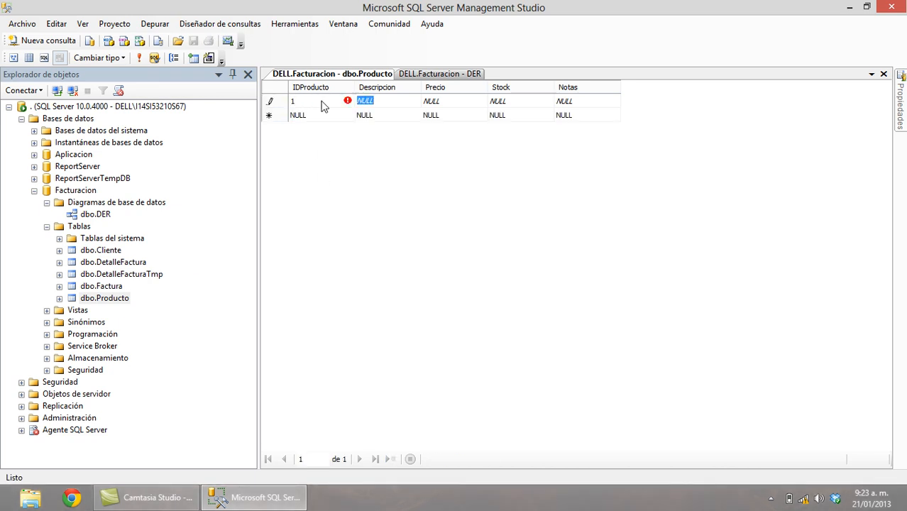
text(COCA COLA X 3)
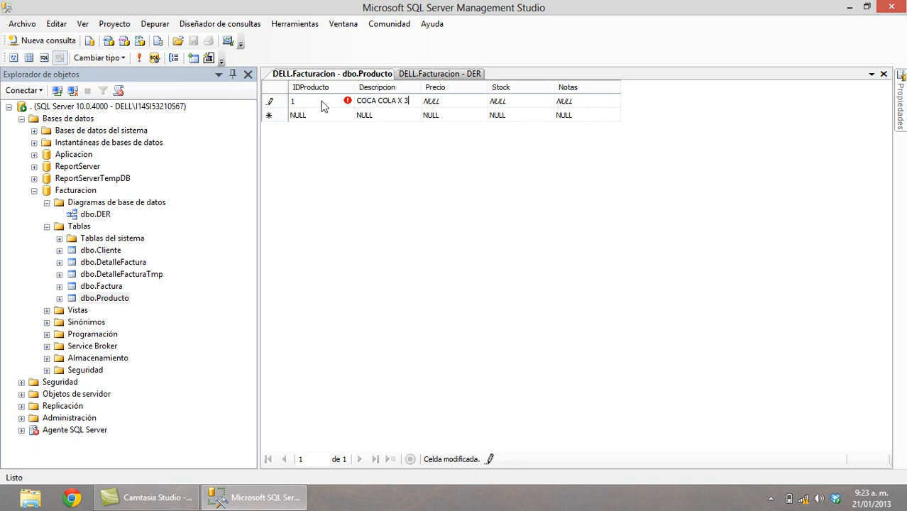
text(50 ML)
key(Tab)
text(1300)
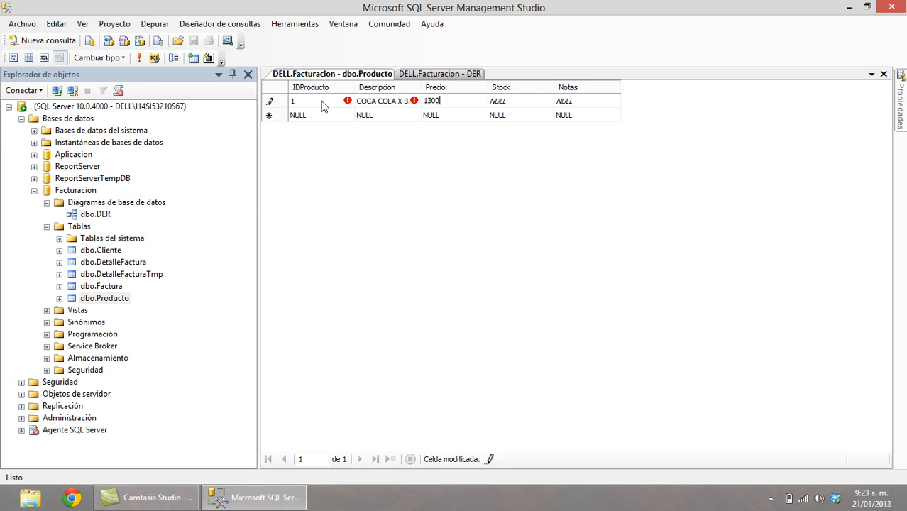
key(Tab)
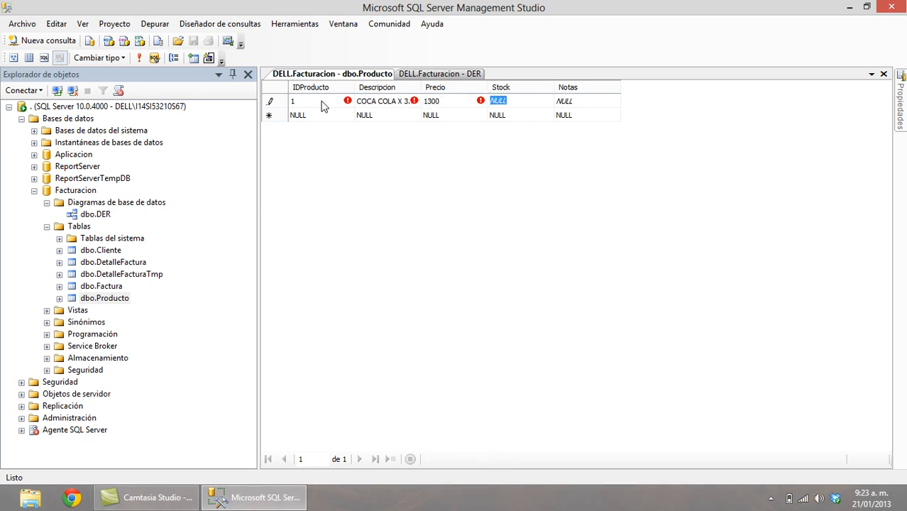
text(500)
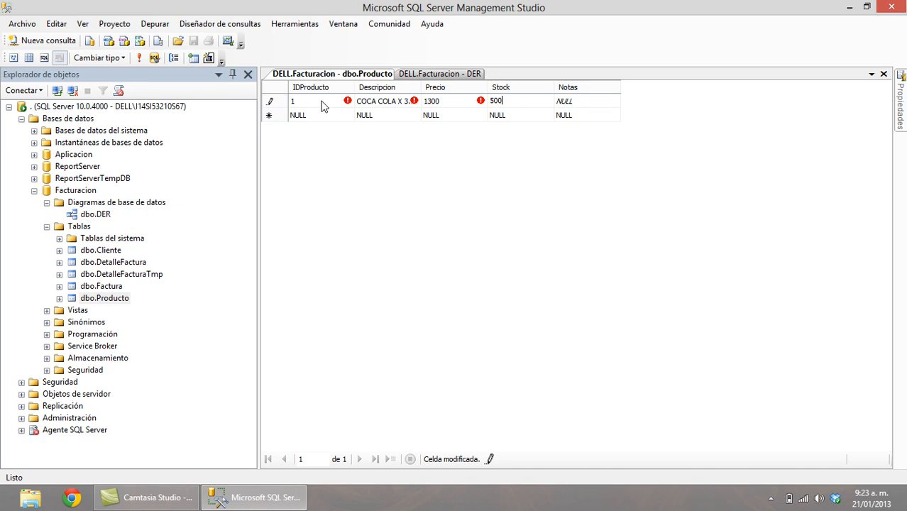
key(Tab)
Add product 2, HAMBURGUEZA CON QUESO, priced 50000 with stock 100.
key(Tab)
text(2)
key(Tab)
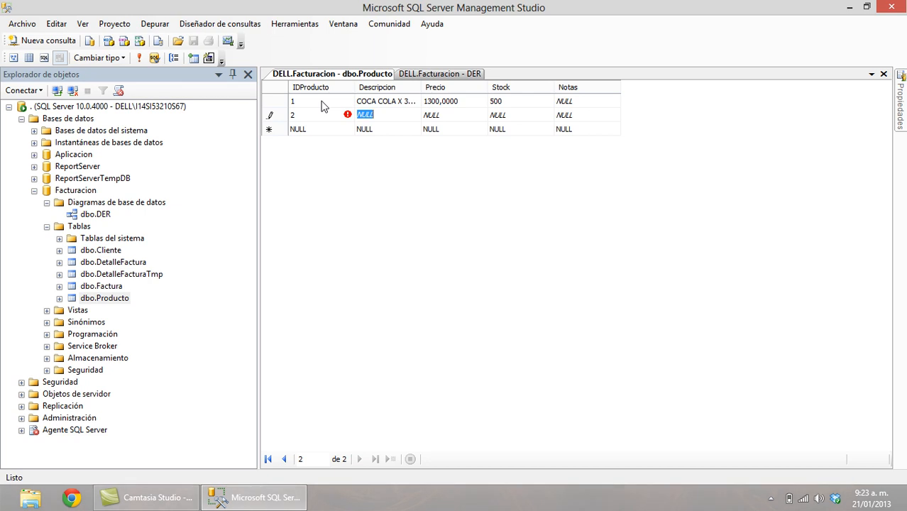
text(S)
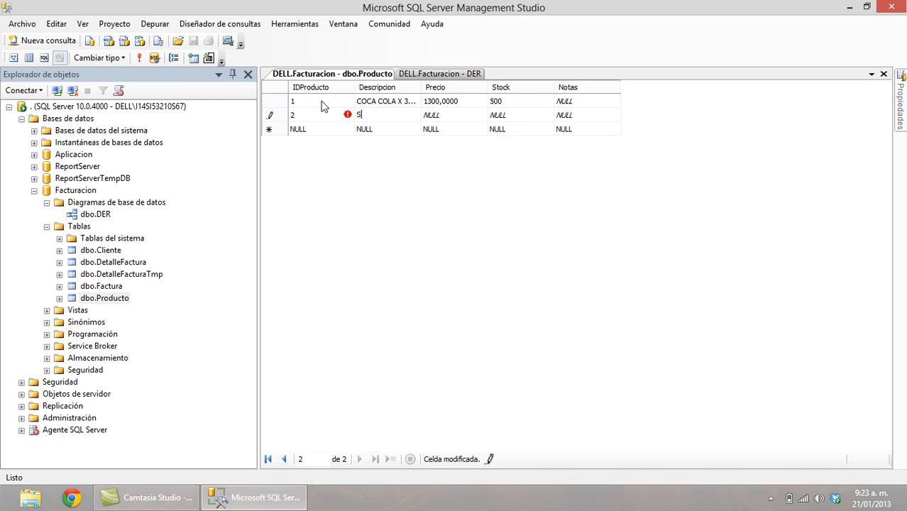
text(HAMBURG)
key(BackSpace)
text(UEZA)
key(BackSpace)
key(BackSpace)
key(BackSpace)
key(BackSpace)
key(BackSpace)
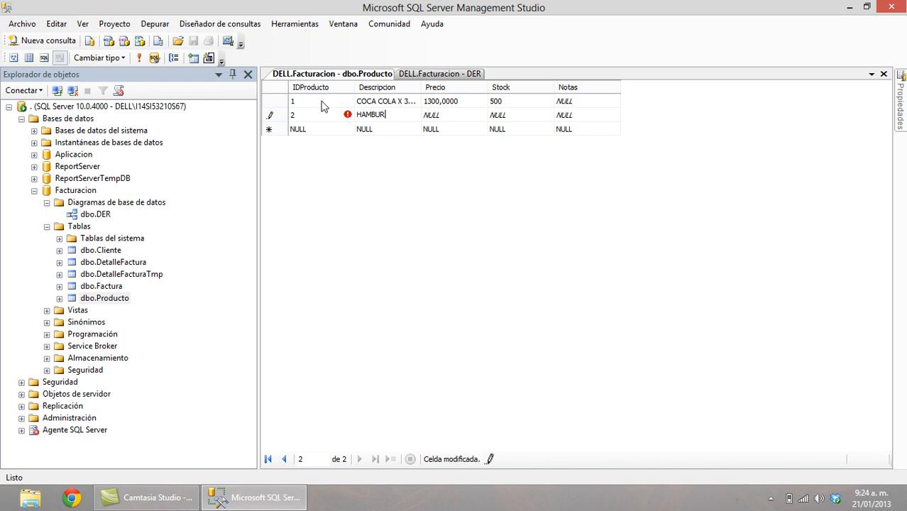
text(GUEZA CON QUESO)
key(Tab)
text(50000)
key(Tab)
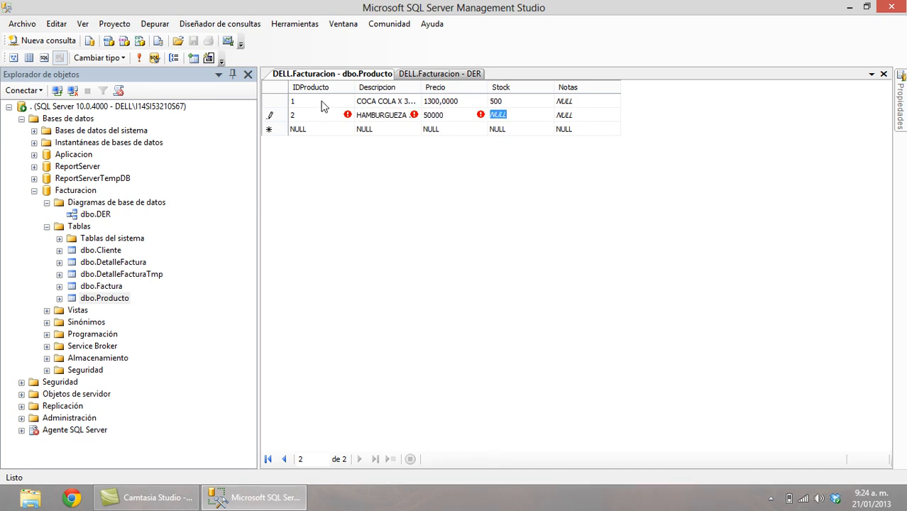
text(100)
key(Tab)
key(Tab)
key(Up)
key(Up)
key(Down)
key(Down)
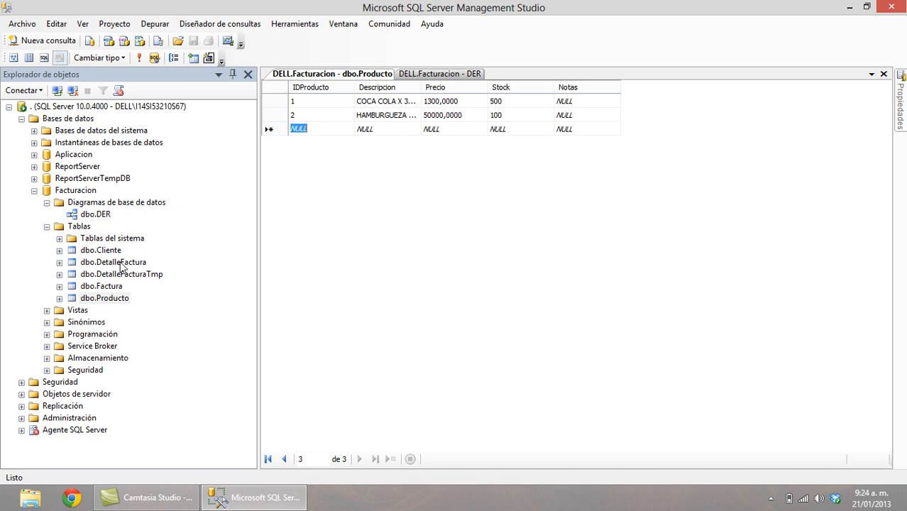
Edit Cliente's rows and start customer 1 with ID 1, first name and surname.
right_click(114, 250)
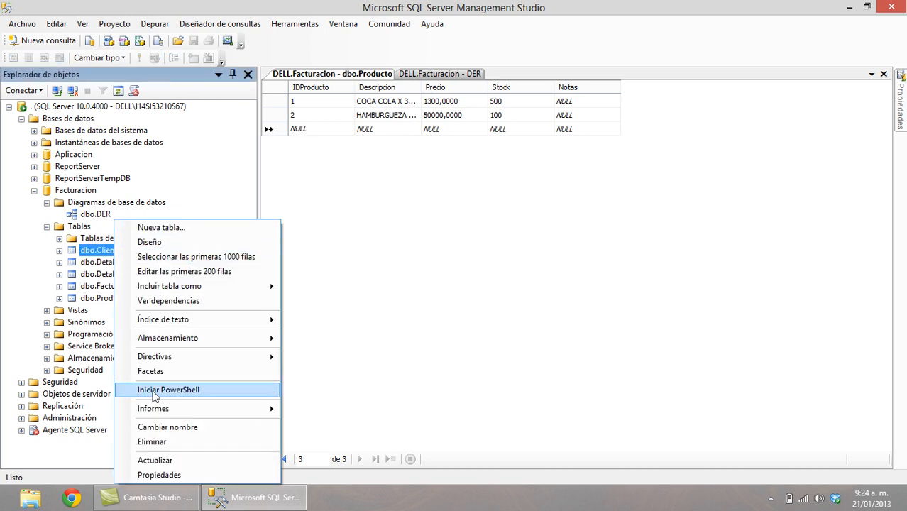
click(204, 272)
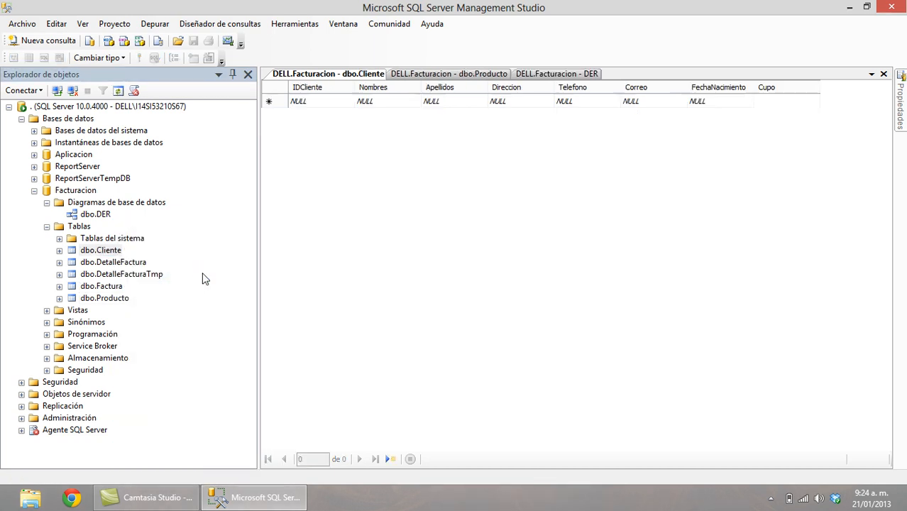
click(313, 100)
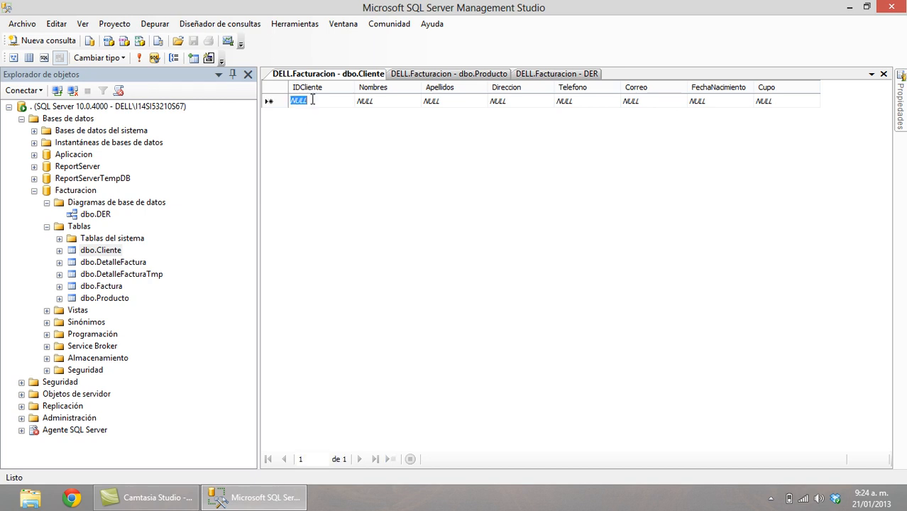
text(1)
key(Tab)
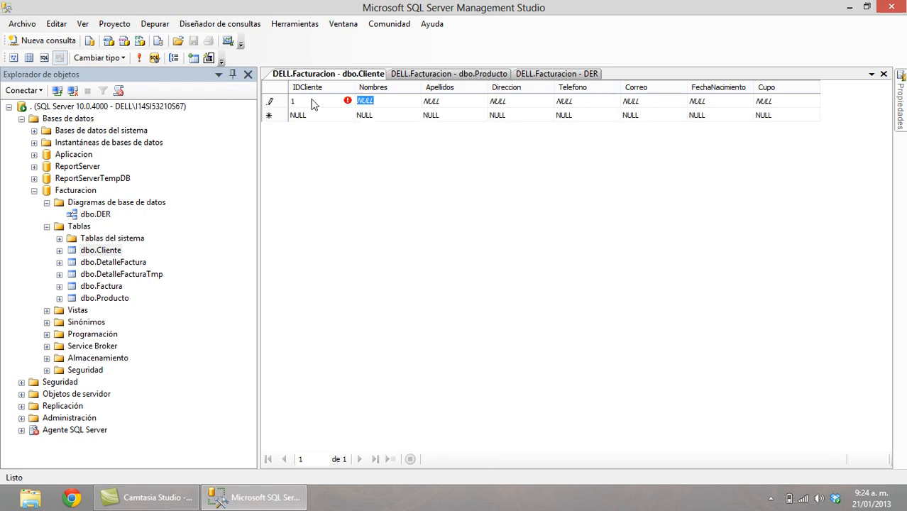
key(Tab)
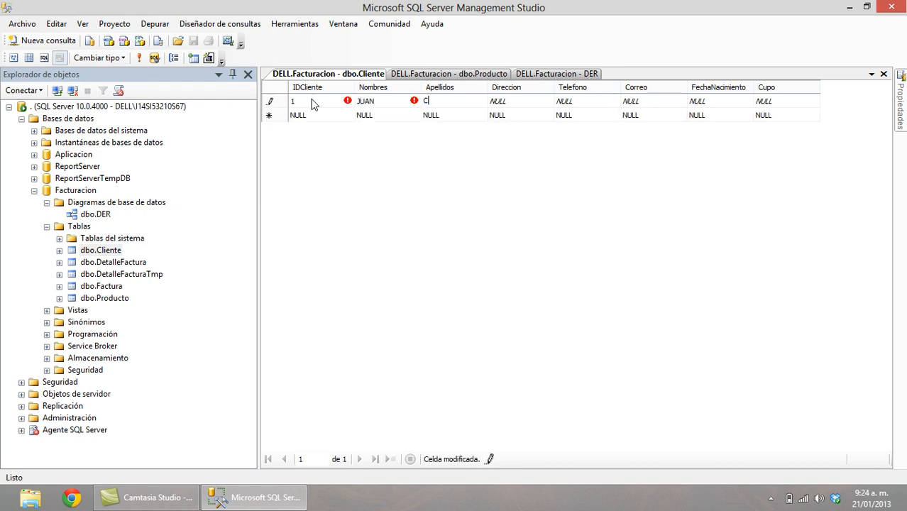
key(Tab)
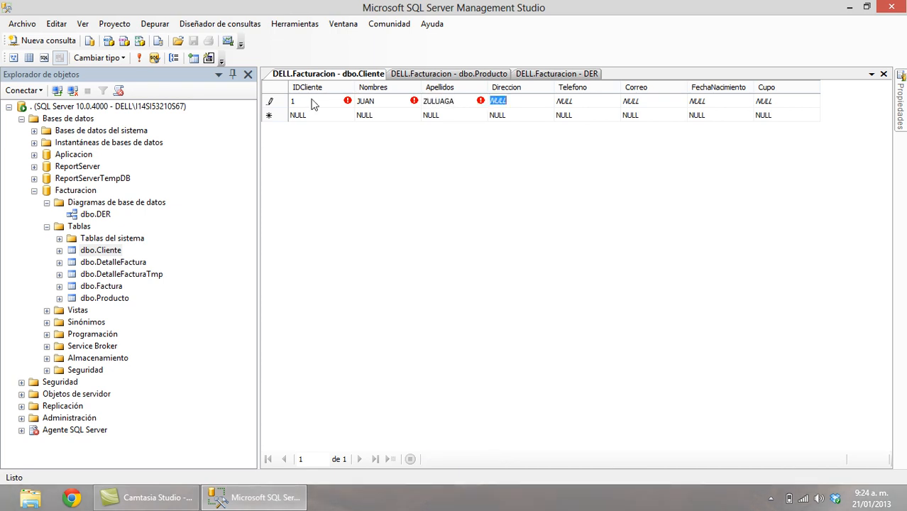
text(CALLE )
text(LUNA C)
text(ALLE SON)
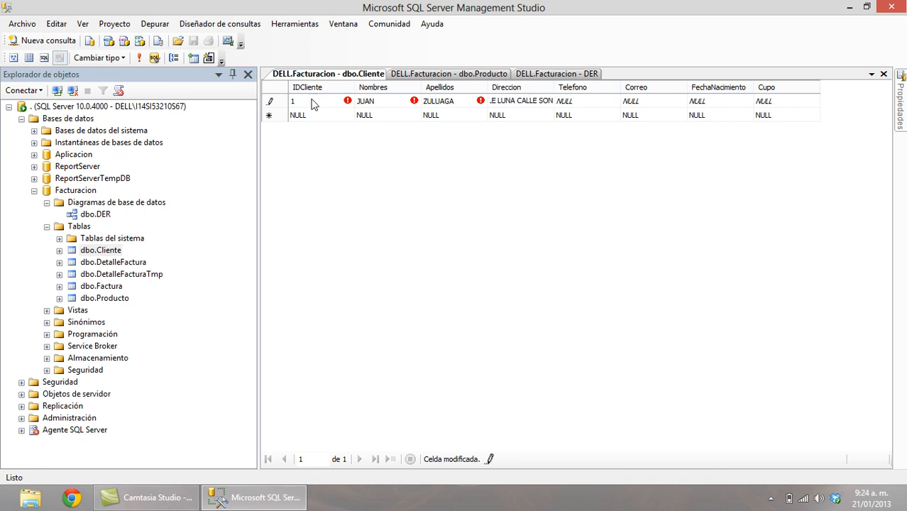
key(Tab)
text(2334455)
key(Tab)
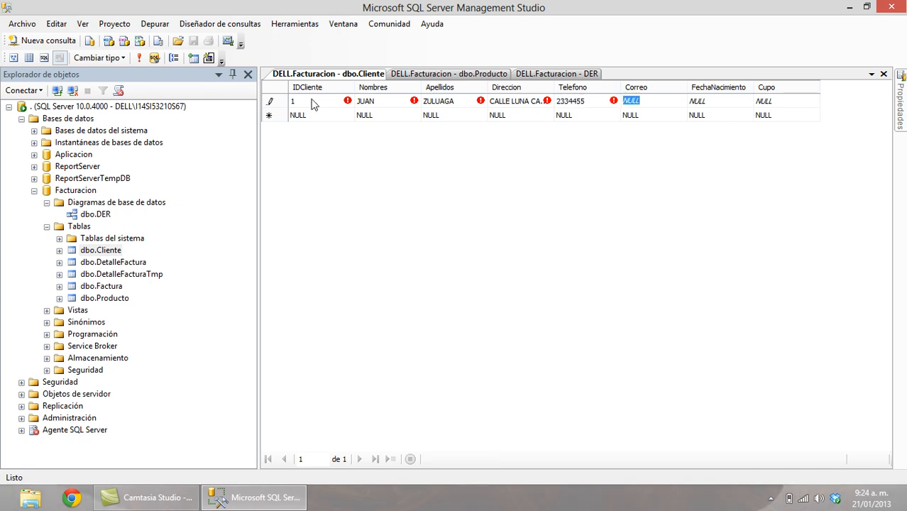
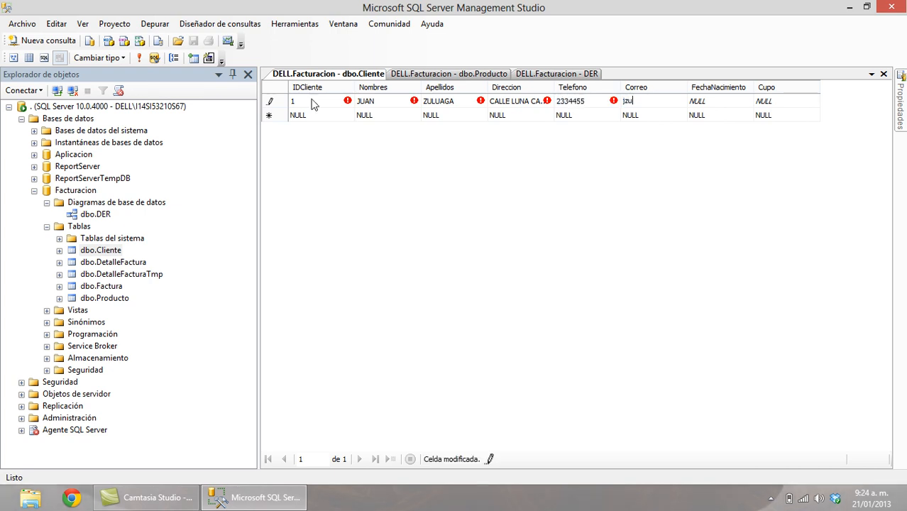
key(Tab)
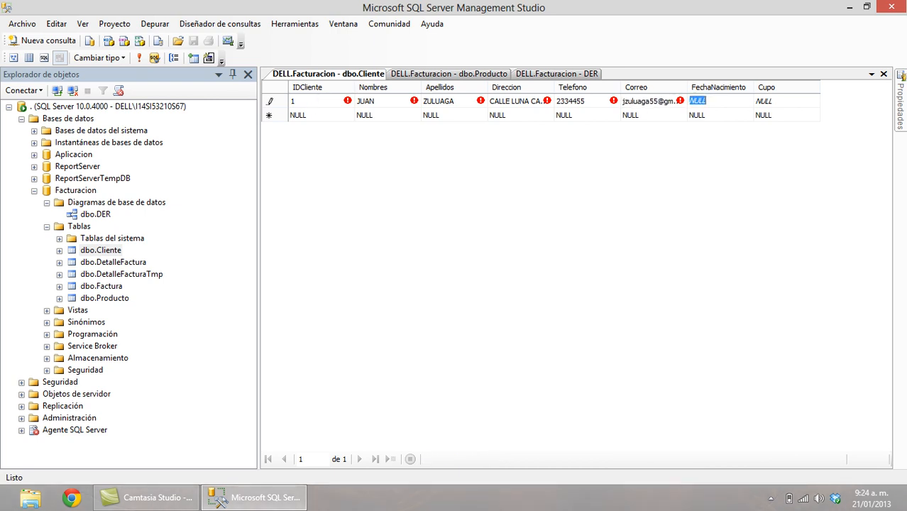
text(19)
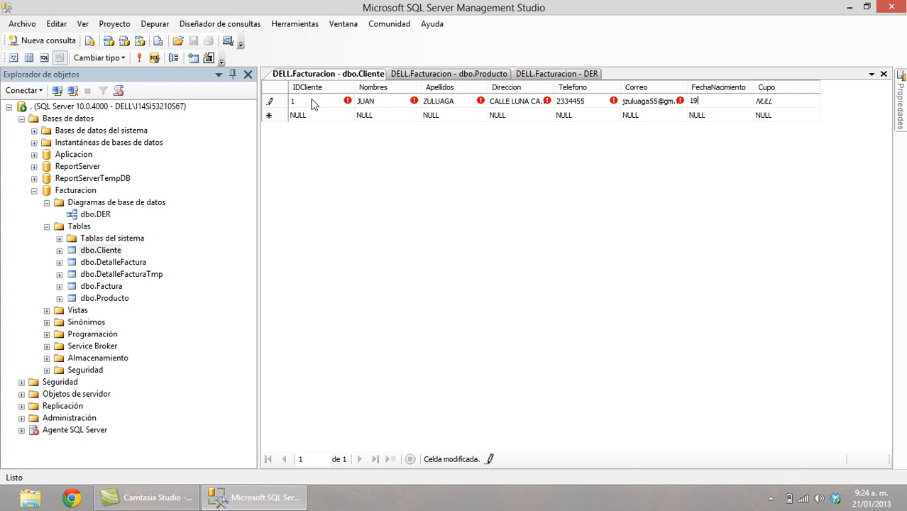
text(74-)
text(09.)
text(23)
key(Tab)
key(BackSpace)
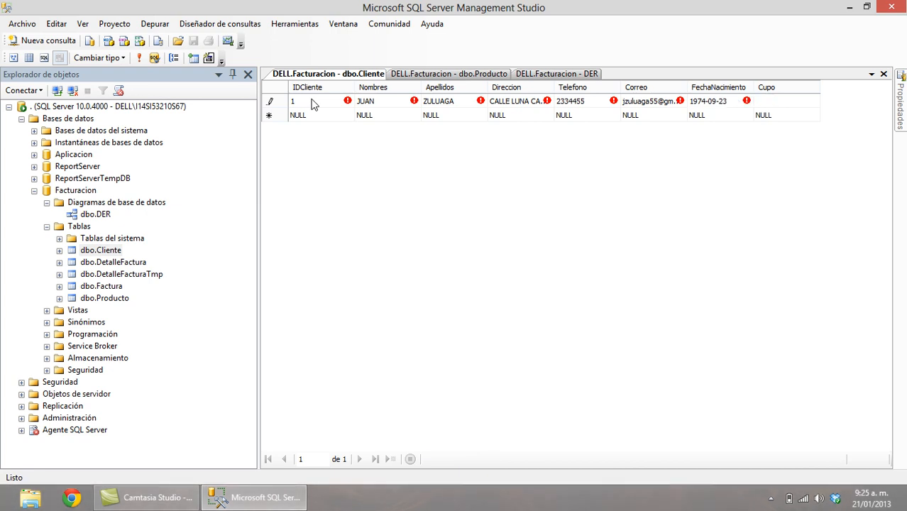
key(Return)
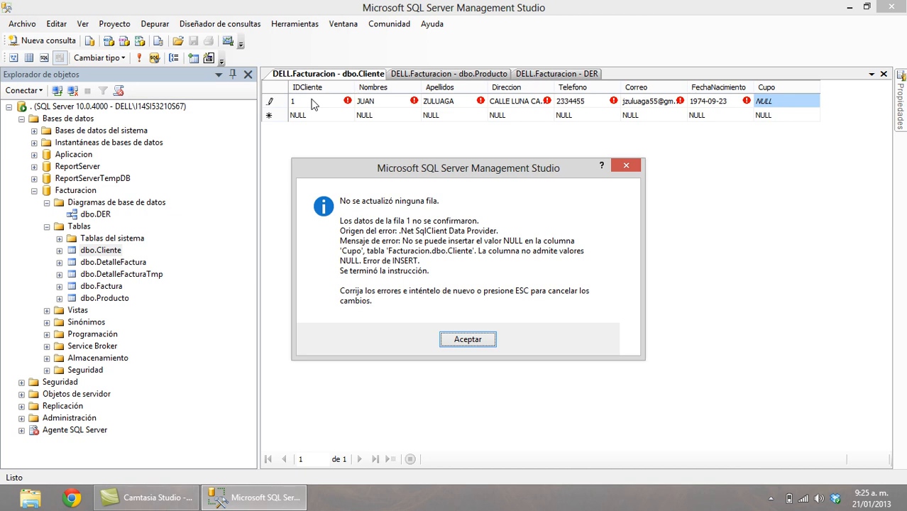
Dismiss the NULL error and commit customer 1 with a Cupo of 3000000.
key(Return)
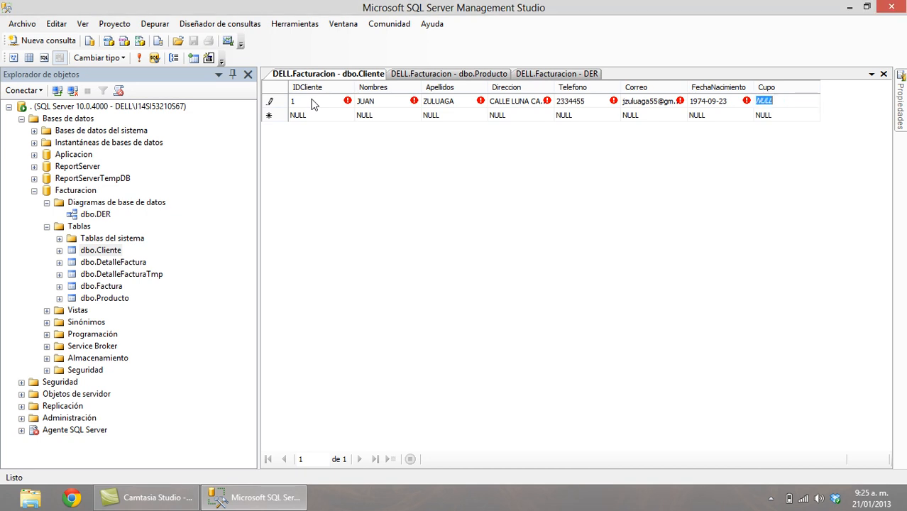
text(300)
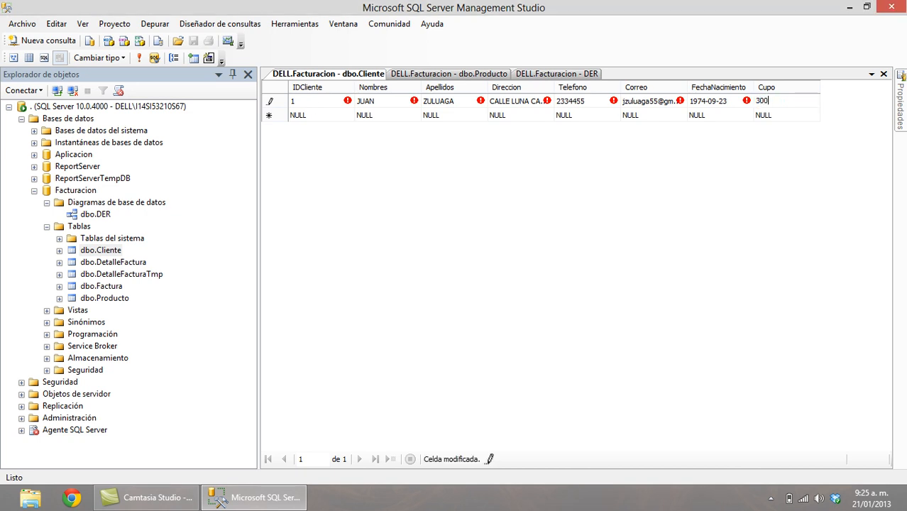
text(0000)
key(Return)
key(Left)
key(Left)
key(Left)
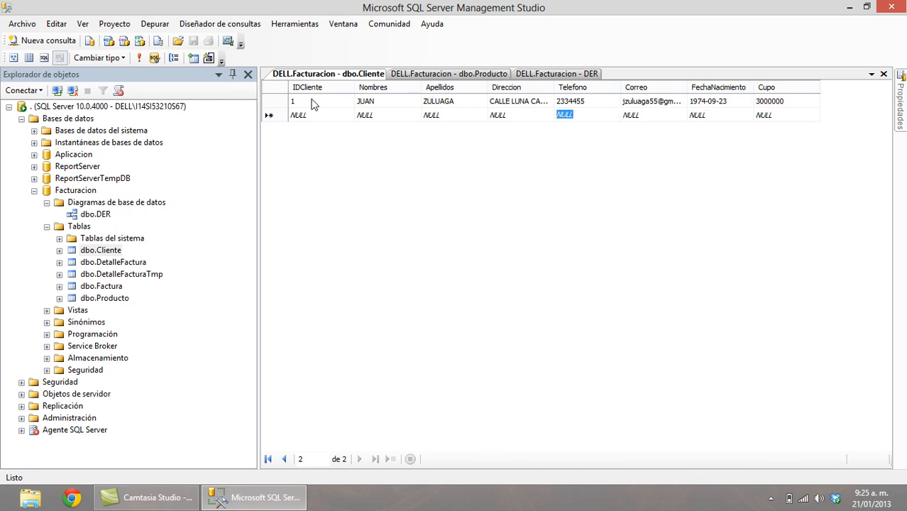
key(Left)
key(Left)
key(Left)
key(Left)
Start customer 2's row with ID 2, the customer's first name and surname.
text(2)
key(Tab)
text(le)
key(BackSpace)
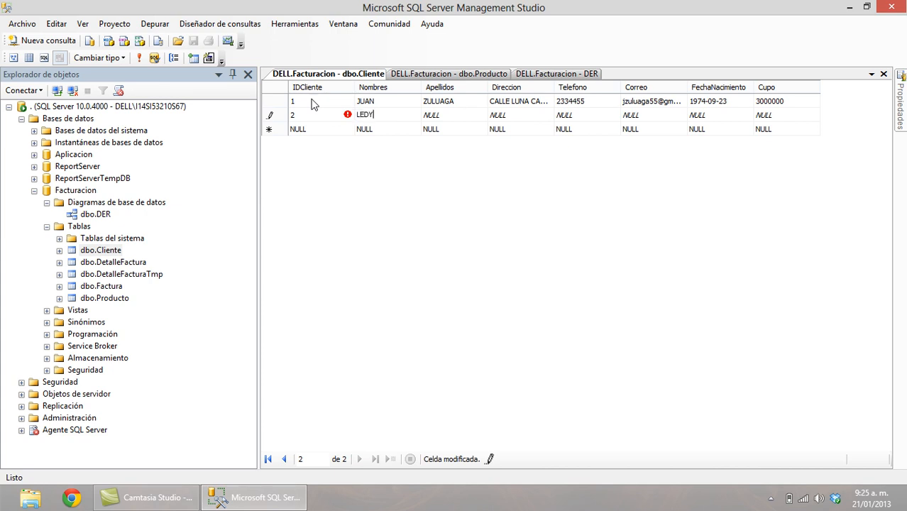
key(Tab)
key(Tab)
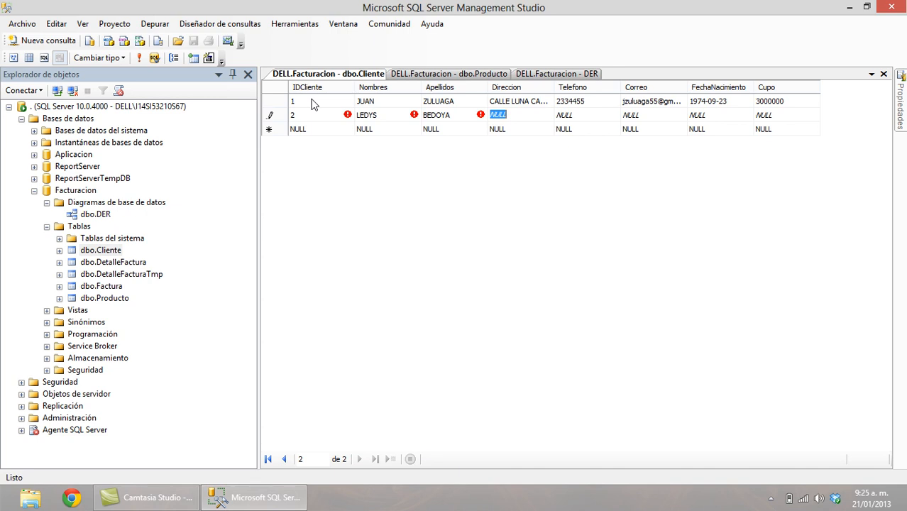
Enter customer 2's address, phone, e-mail, birth date 1981-01-11 and Cupo 5000000, committing the row.
text(AVENID)
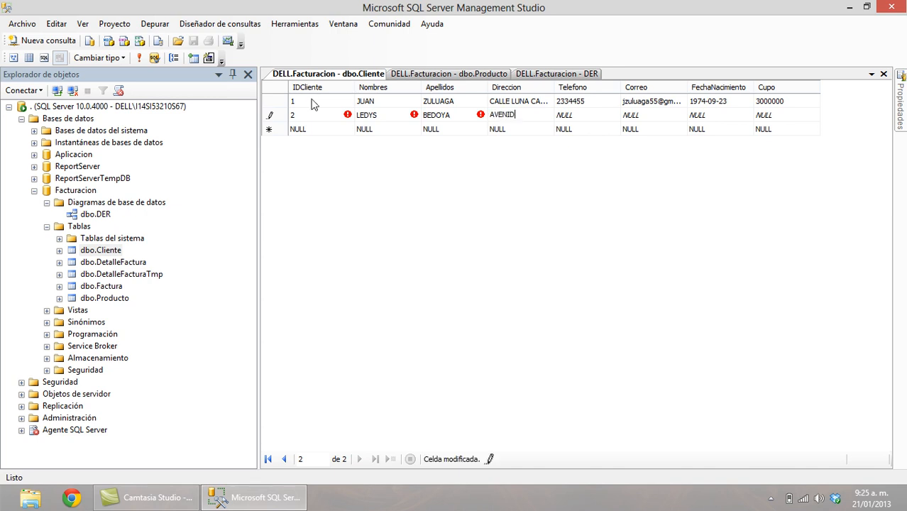
text(A LOS GUERREROS)
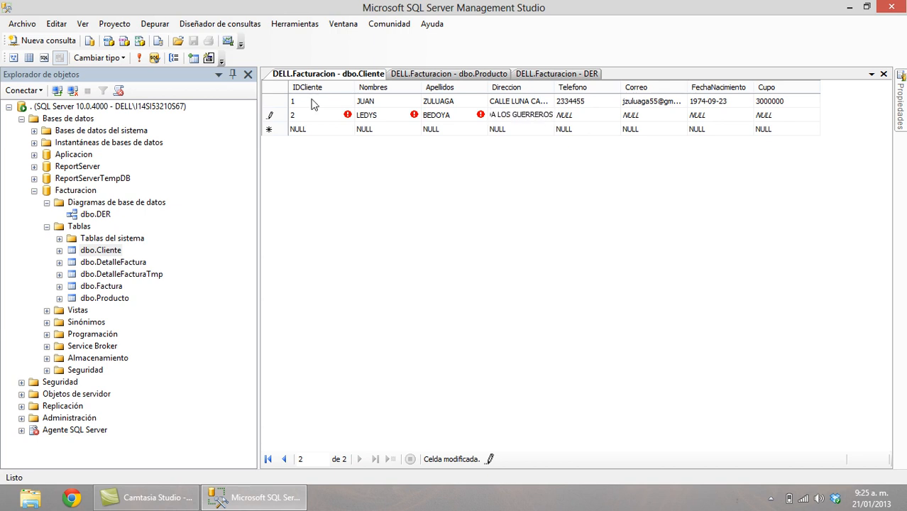
key(Tab)
text(4556688)
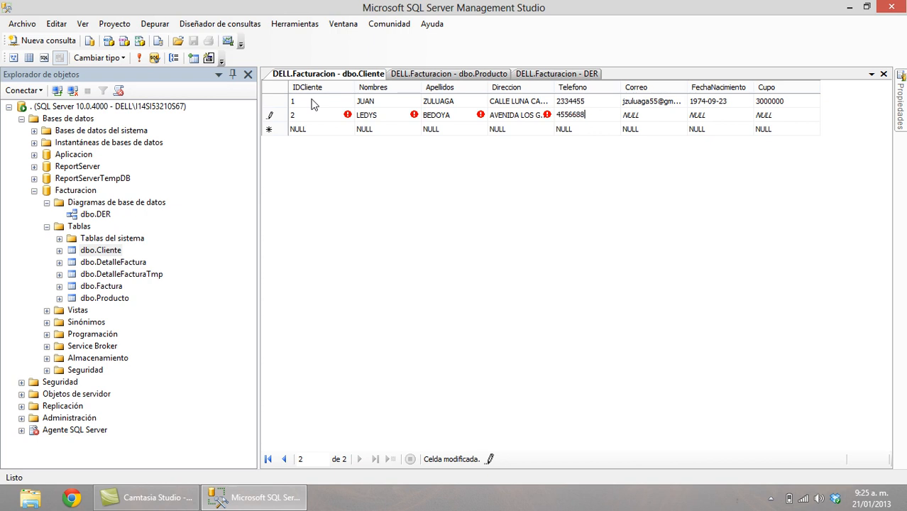
key(Tab)
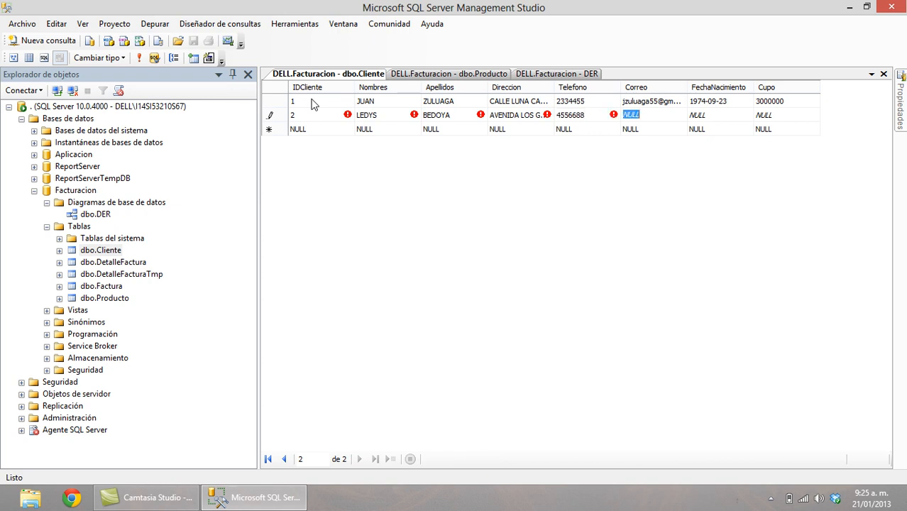
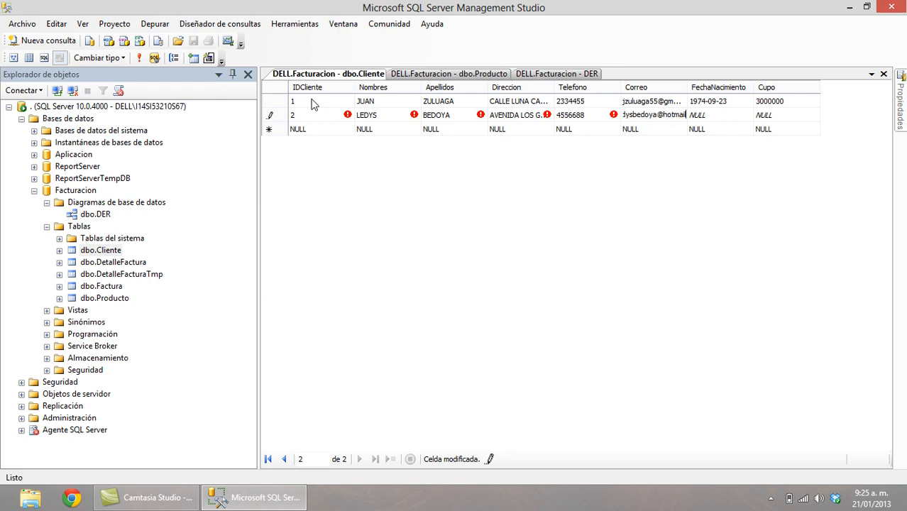
key(Tab)
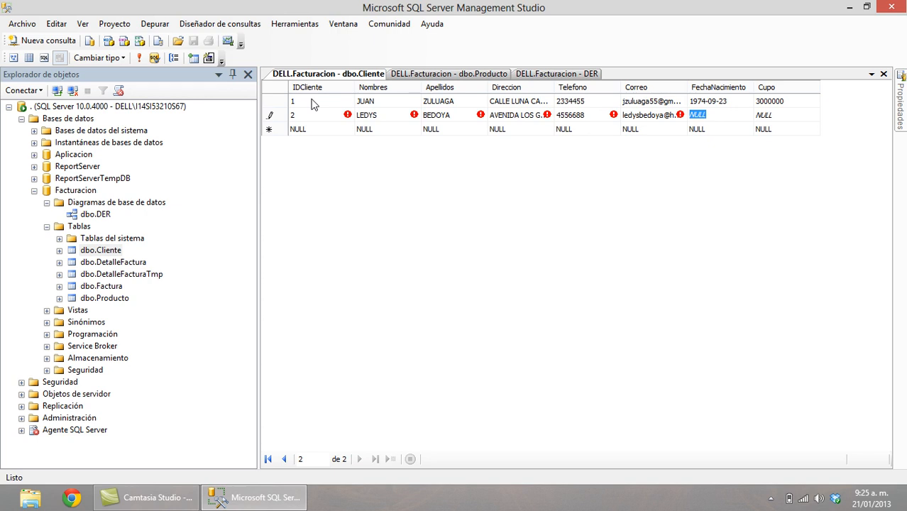
text(1981-01-11)
key(Tab)
text(500)
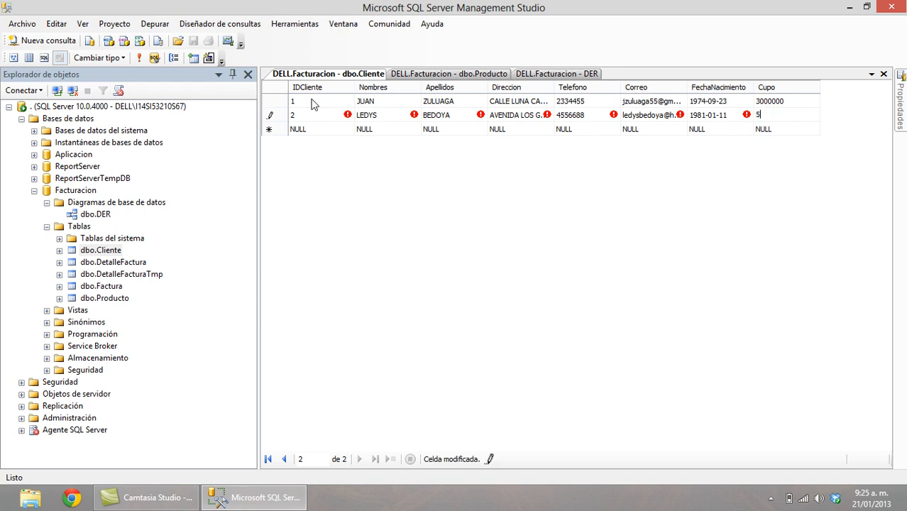
text(000)
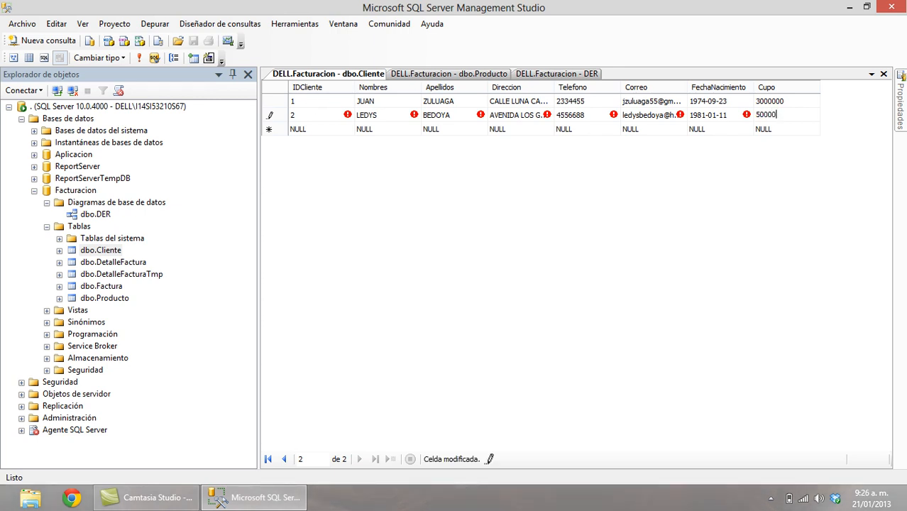
key(Return)
key(Up)
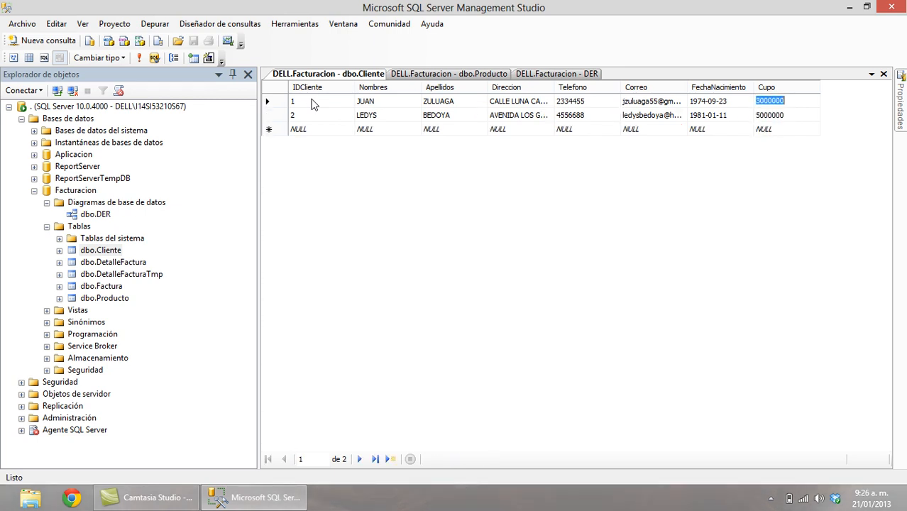